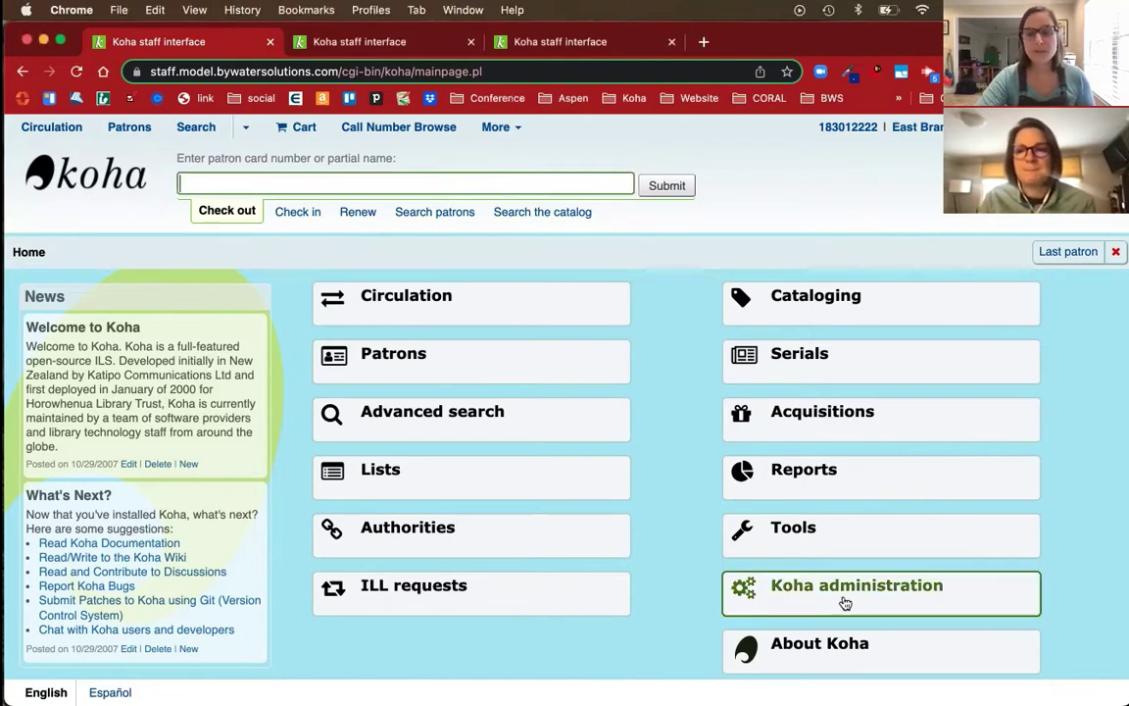
- Search the global system preferences in Koha administration for "interlibrary"
click(845, 602)
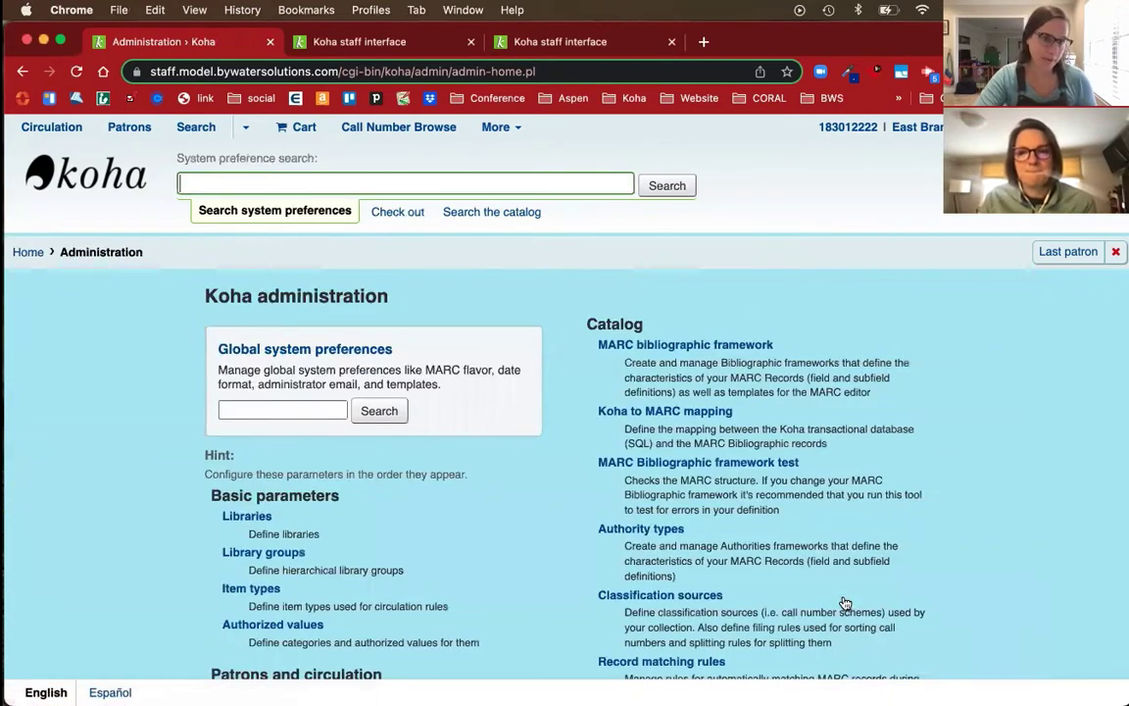
click(255, 410)
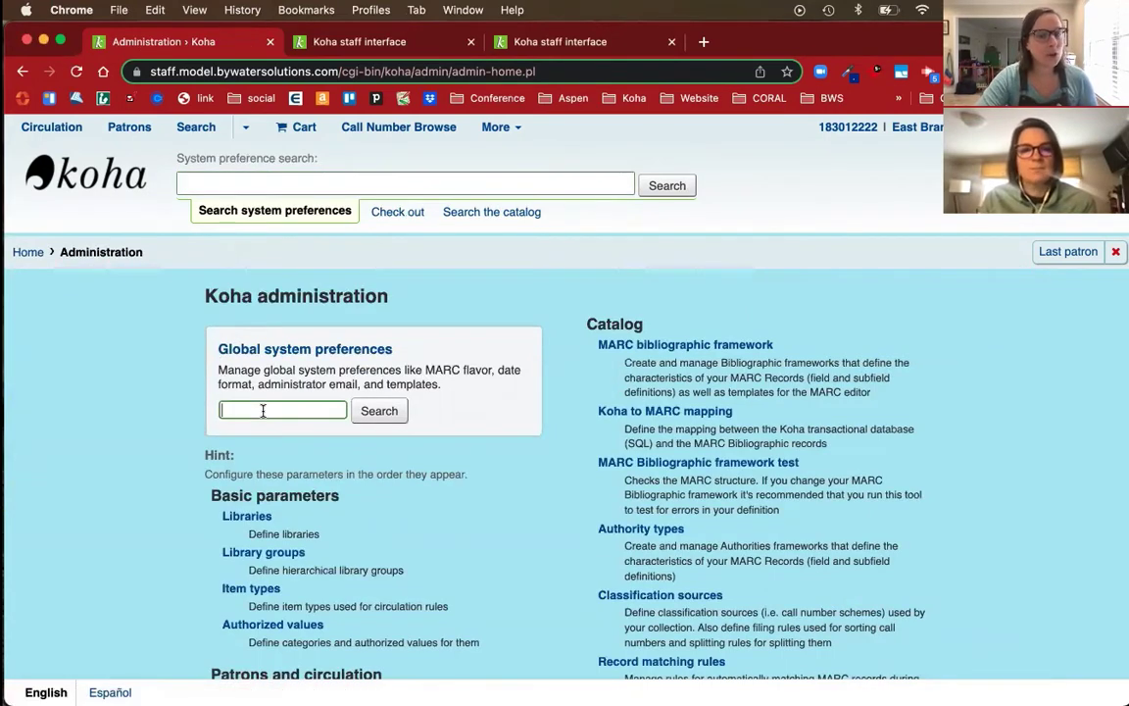
text(interlibrary)
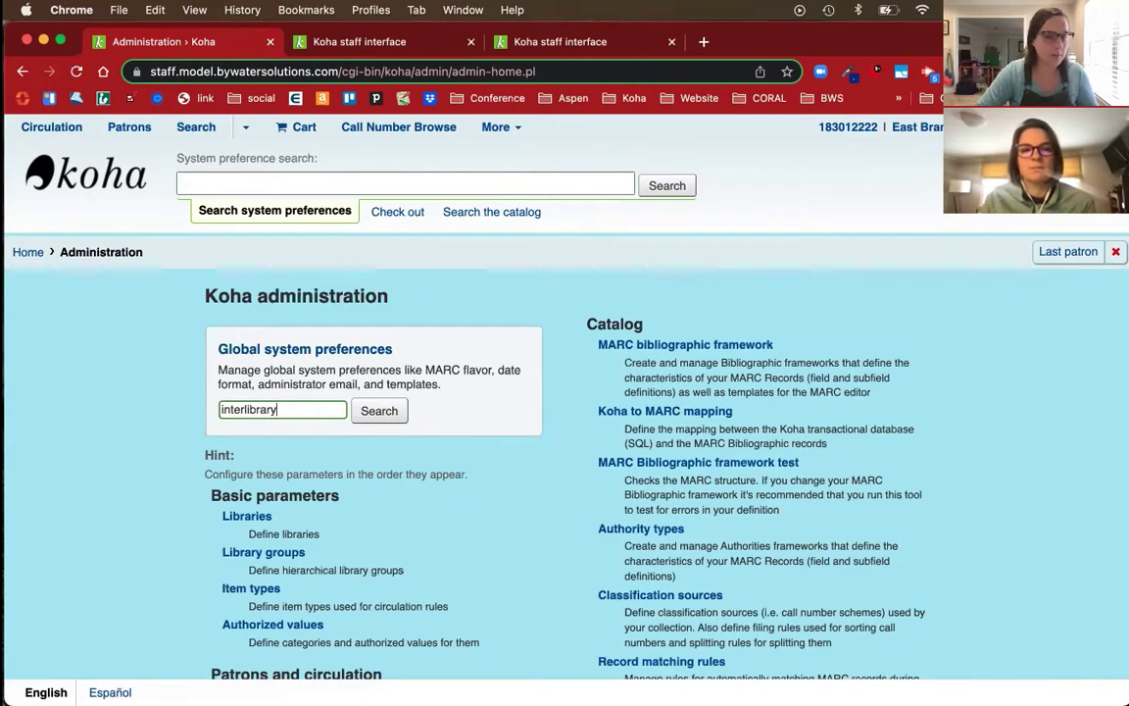
key(Return)
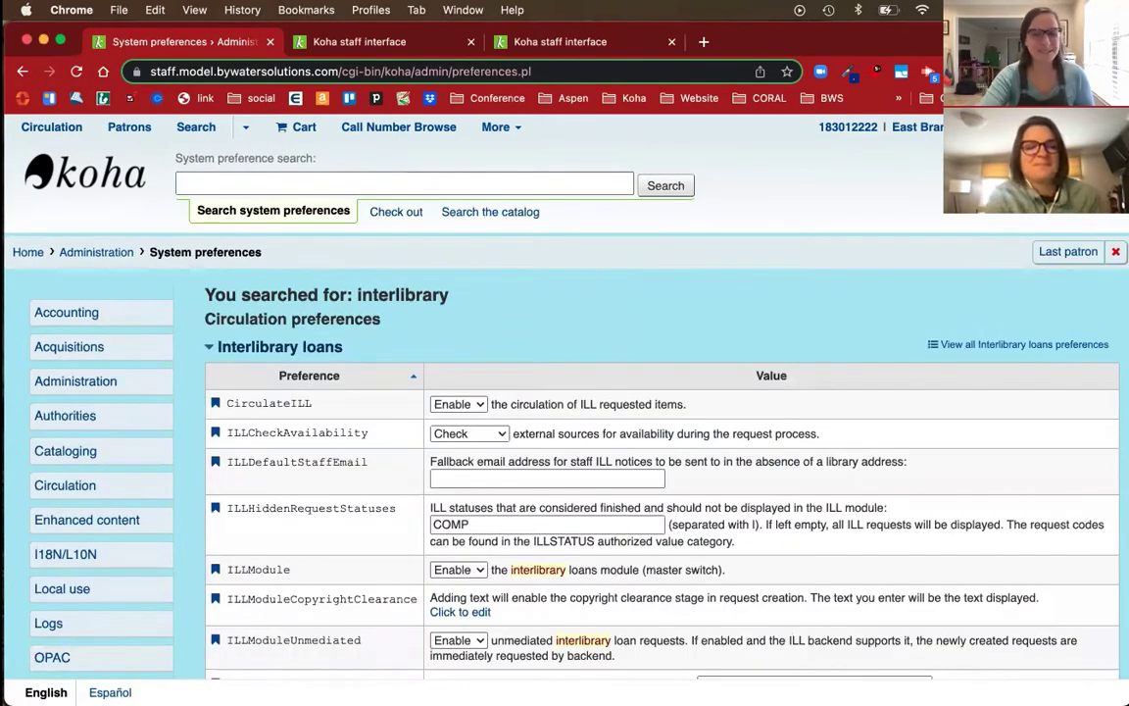
- Examine the ILLModule preference, its master switch description and its available options
scroll(865, 379, down, 3)
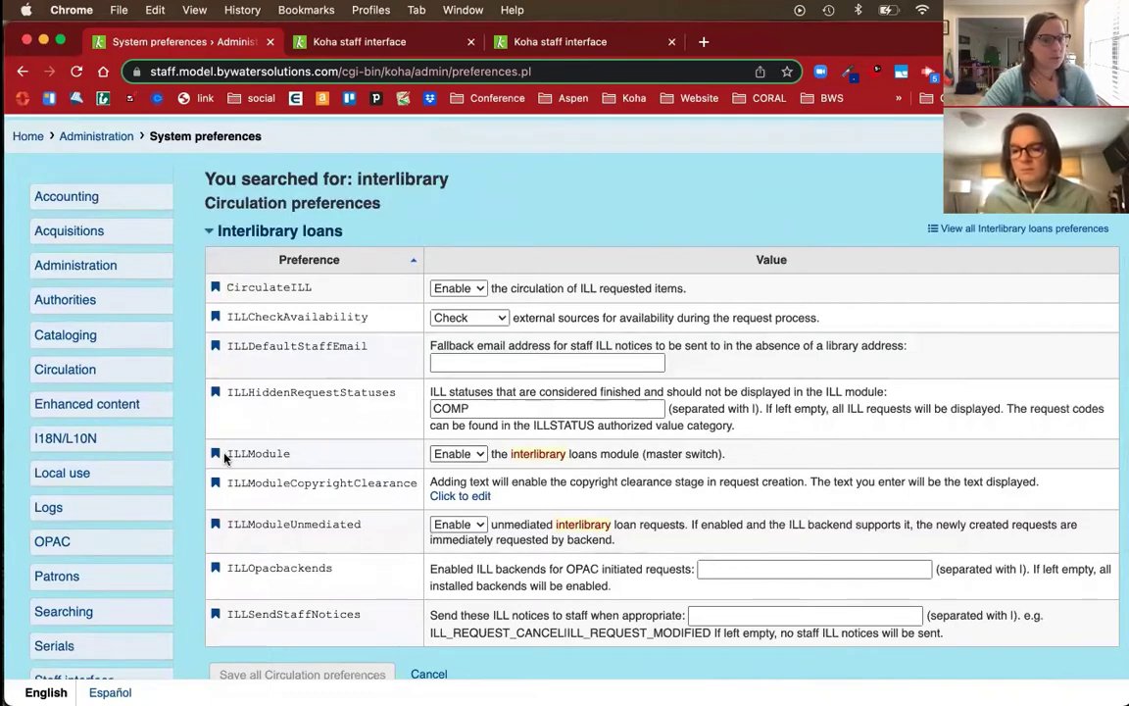
drag(237, 460, 291, 460)
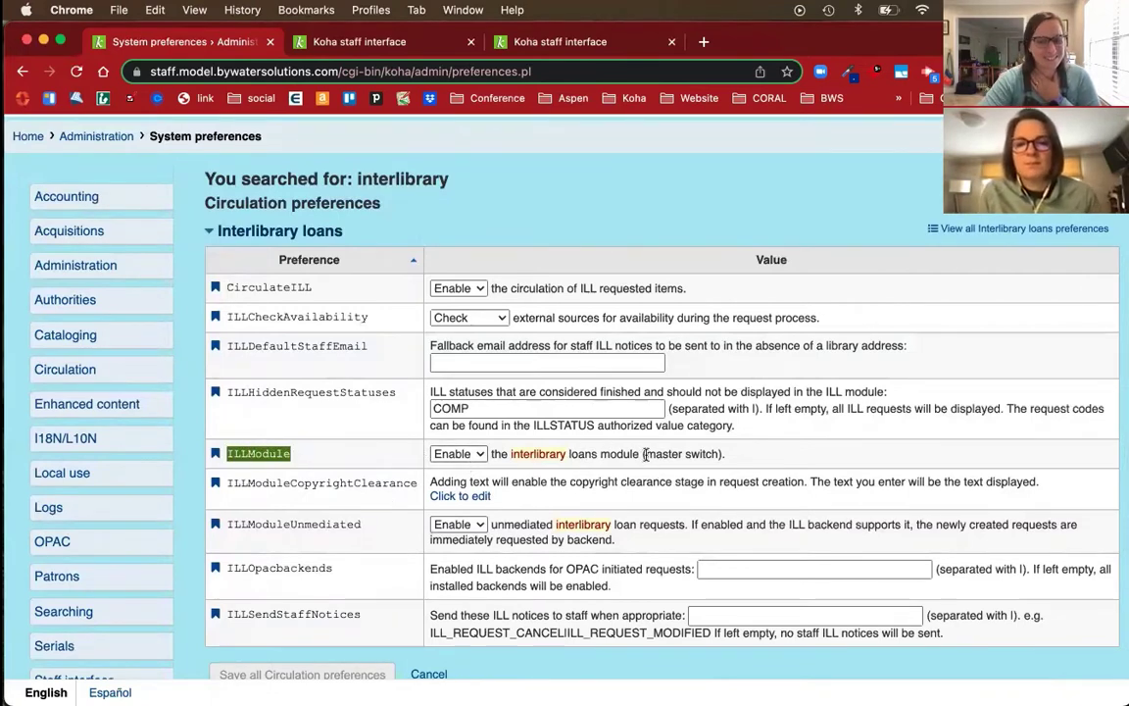
drag(645, 454, 725, 455)
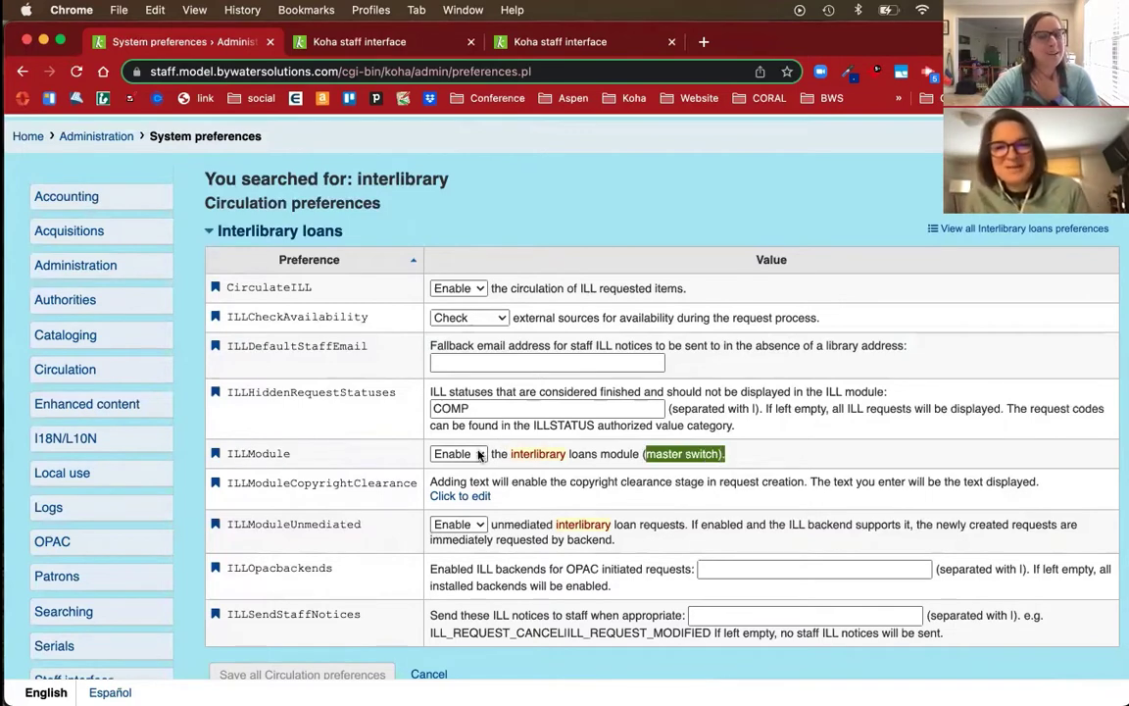
click(479, 454)
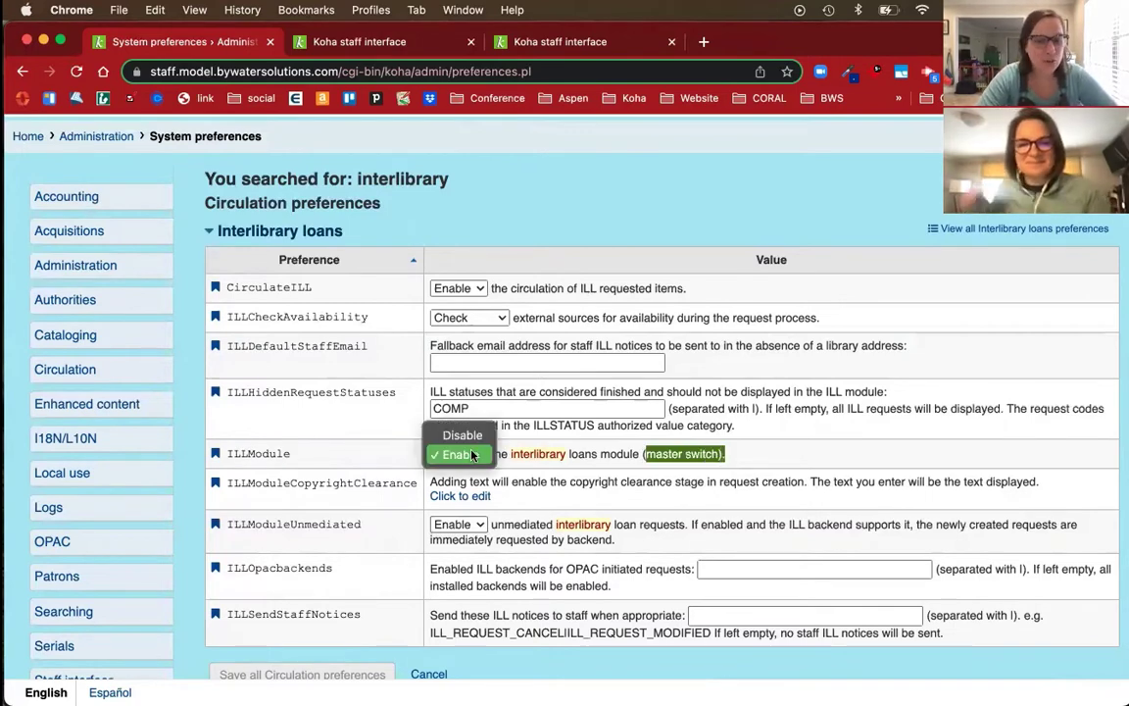
- View the options of the CirculateILL preference and keep it set to Enable
scroll(547, 458, down, 2)
double_click(269, 201)
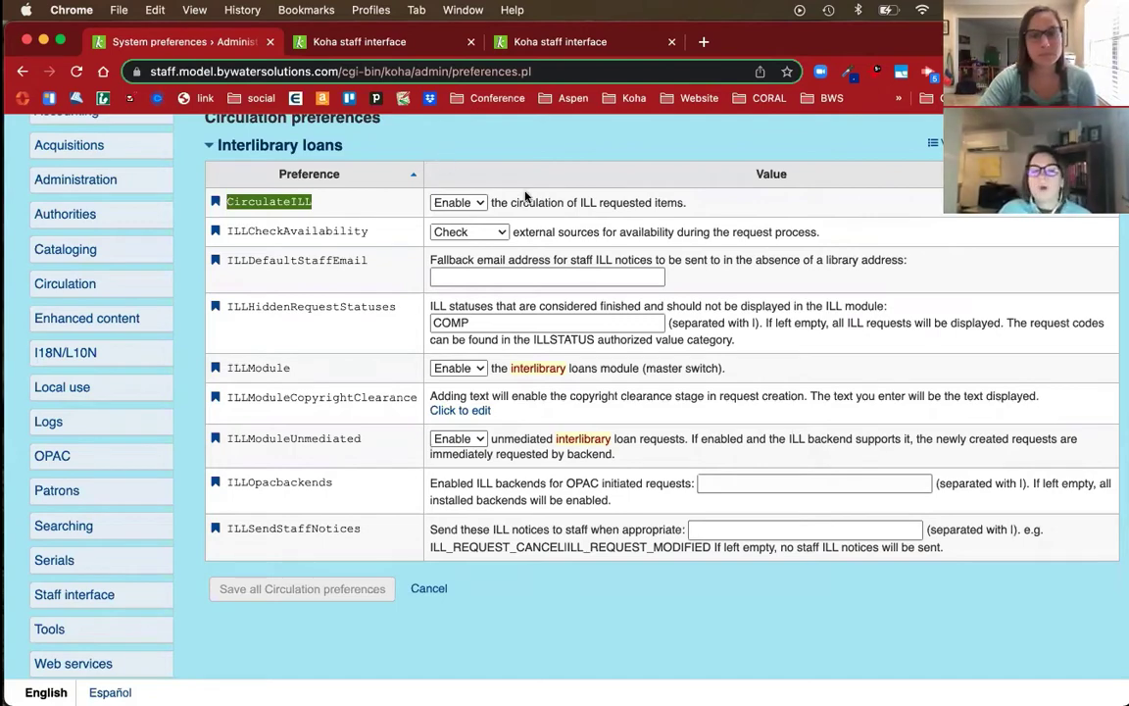
click(479, 202)
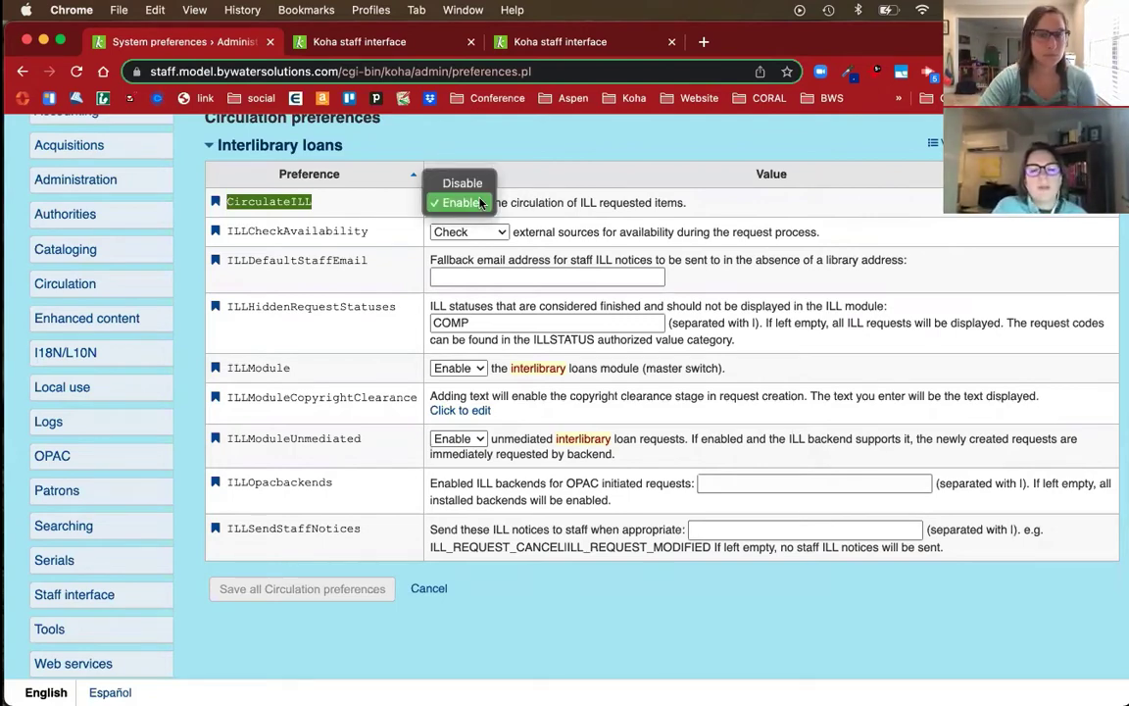
click(479, 202)
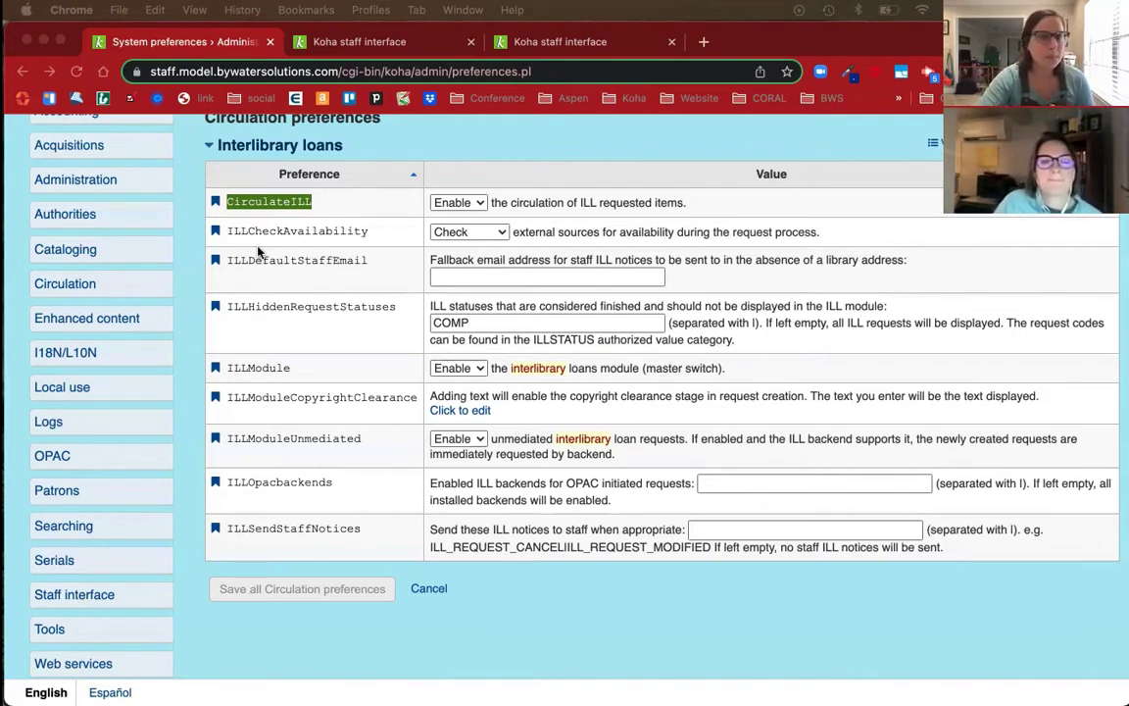
- View the options of the ILLCheckAvailability preference without changing its setting
drag(228, 236, 357, 244)
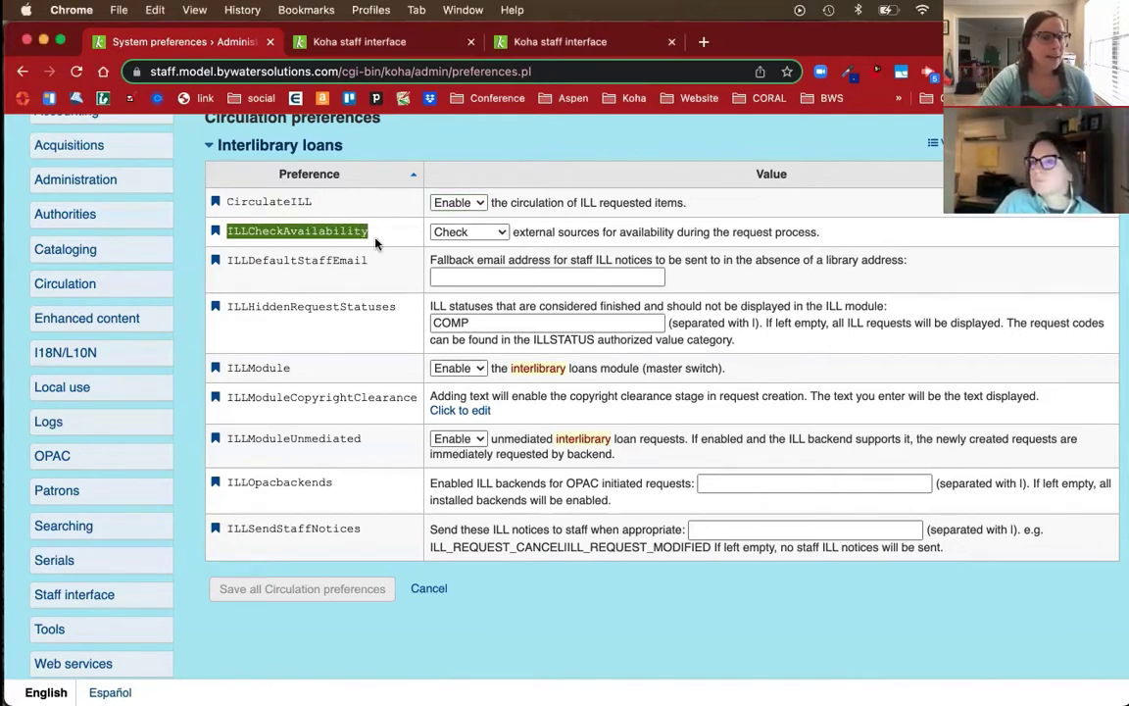
click(474, 245)
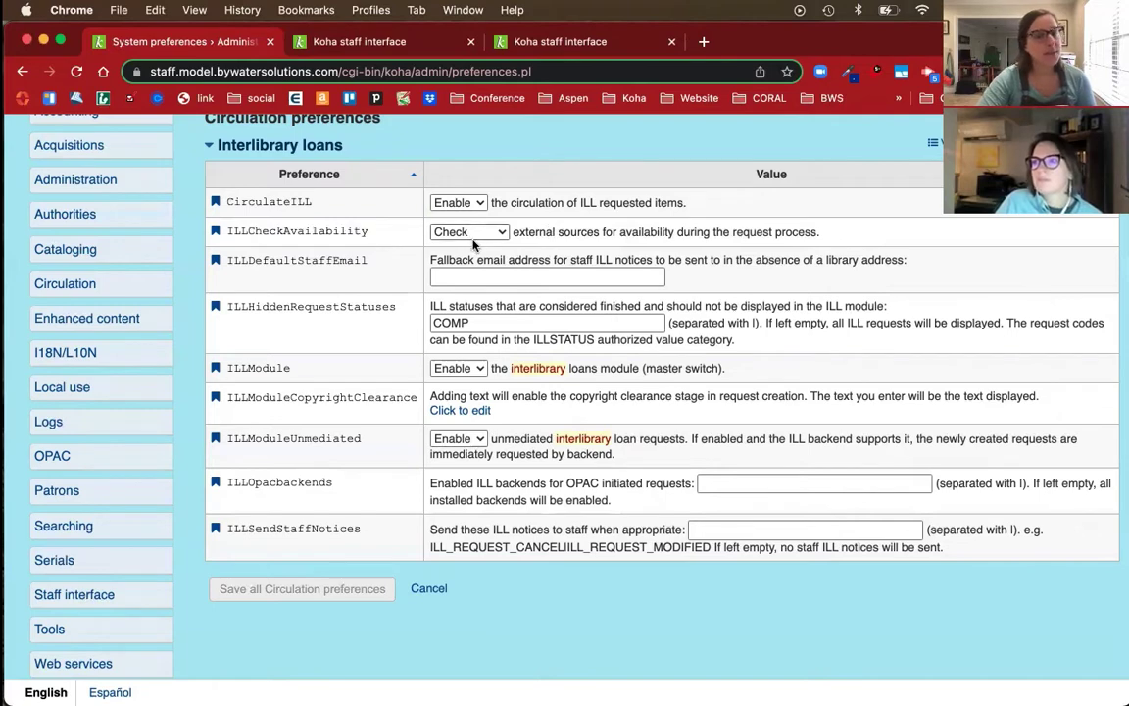
click(473, 235)
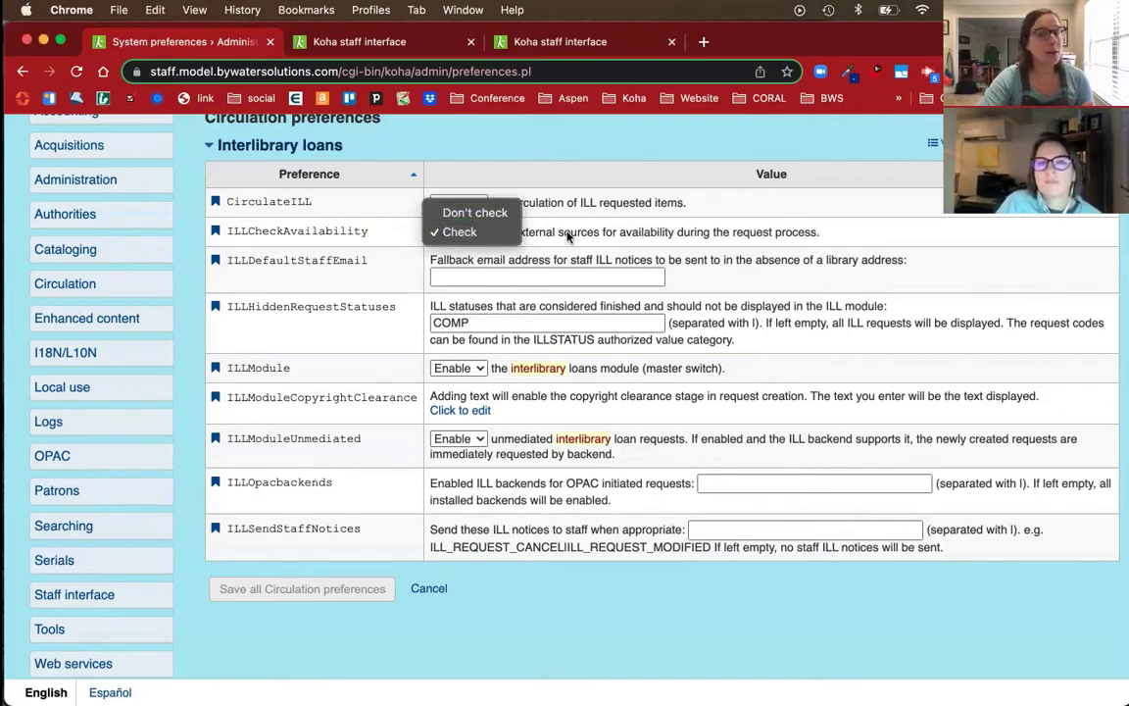
key(Escape)
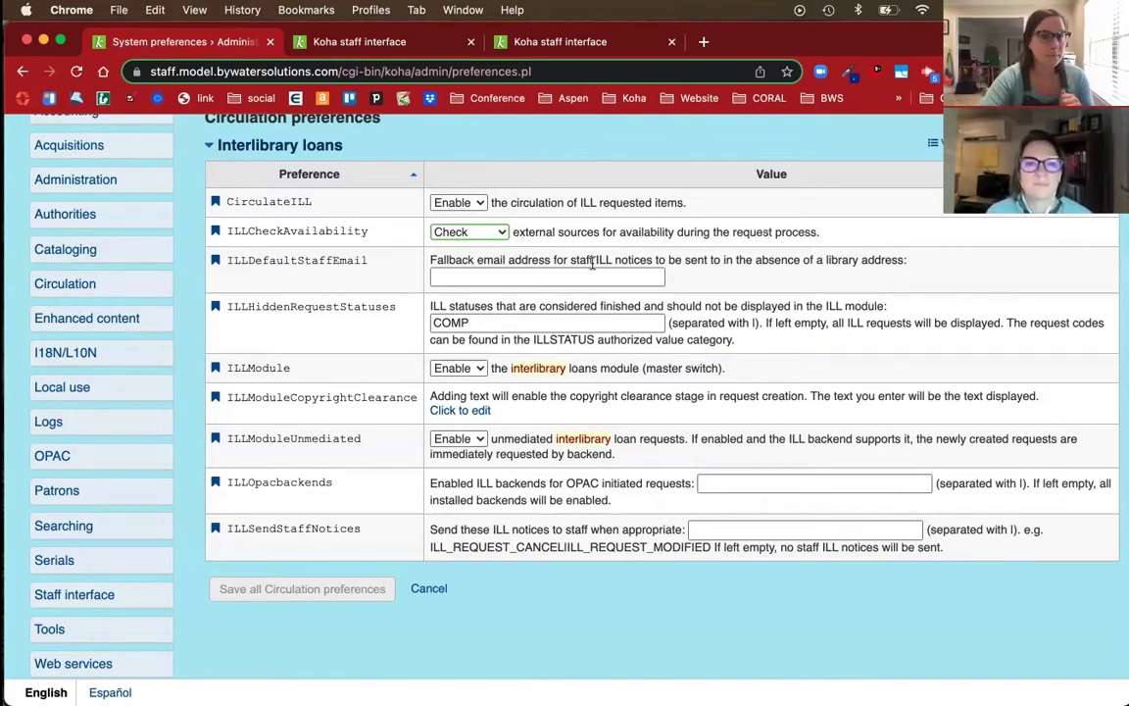
- Examine the fallback address field of ILLDefaultStaffEmail and the ILLHiddenRequestStatuses preference
scroll(378, 286, down, 1)
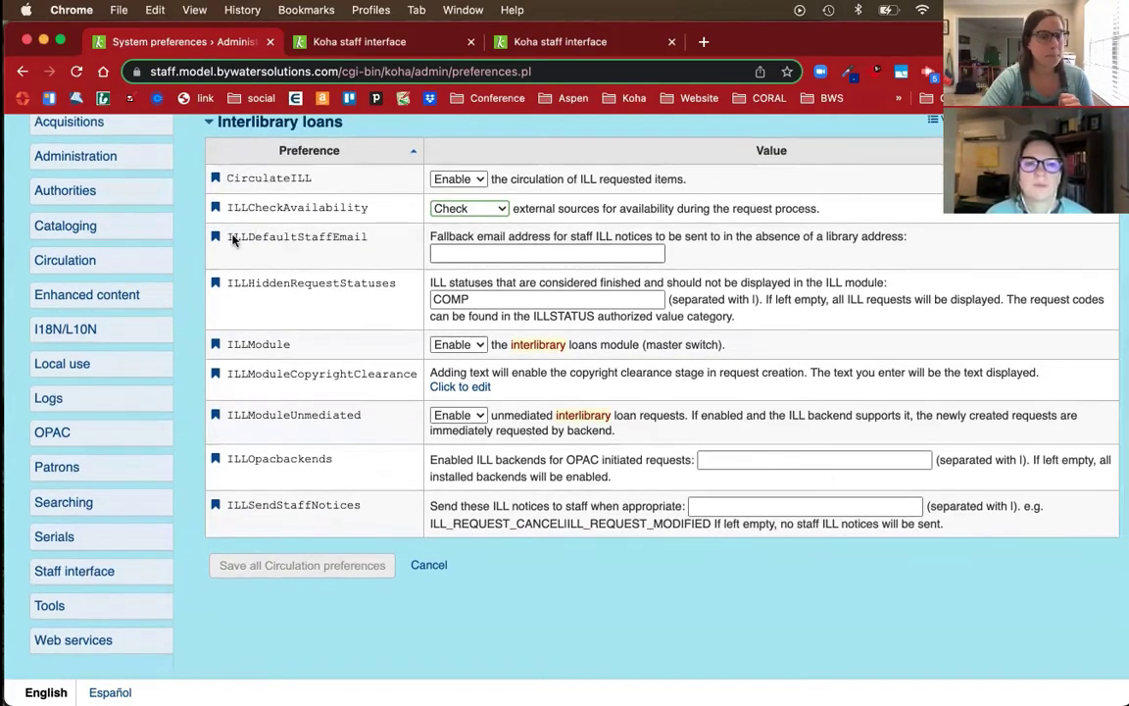
drag(224, 238, 374, 239)
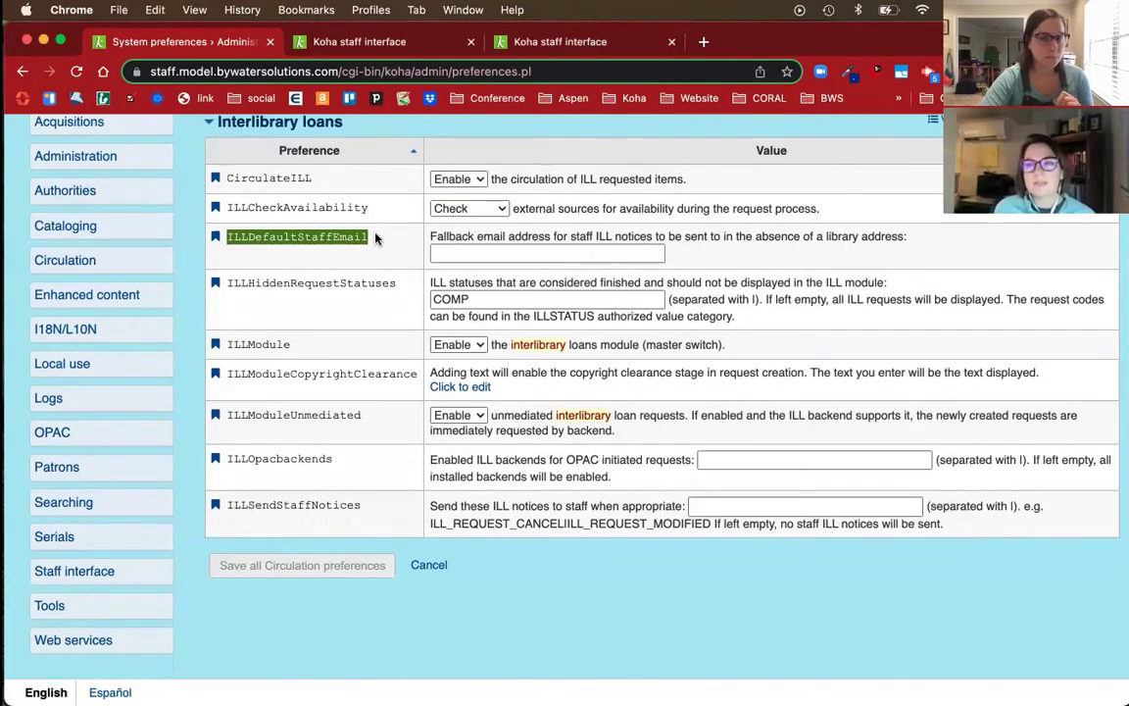
click(464, 254)
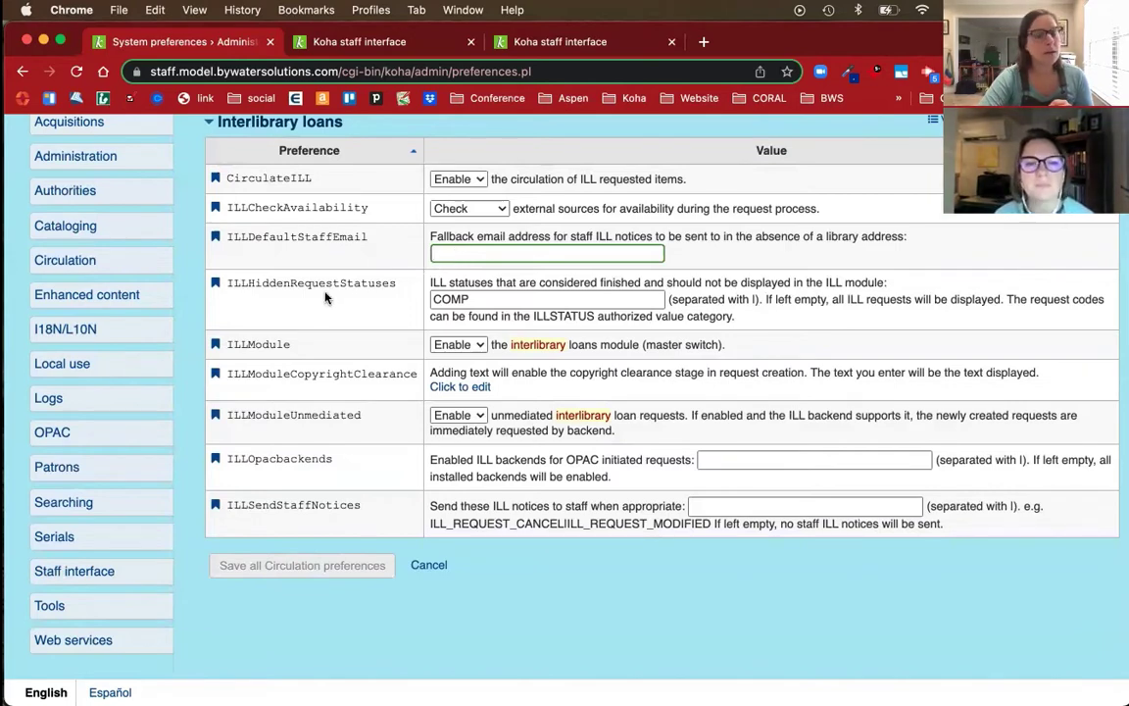
drag(227, 284, 400, 290)
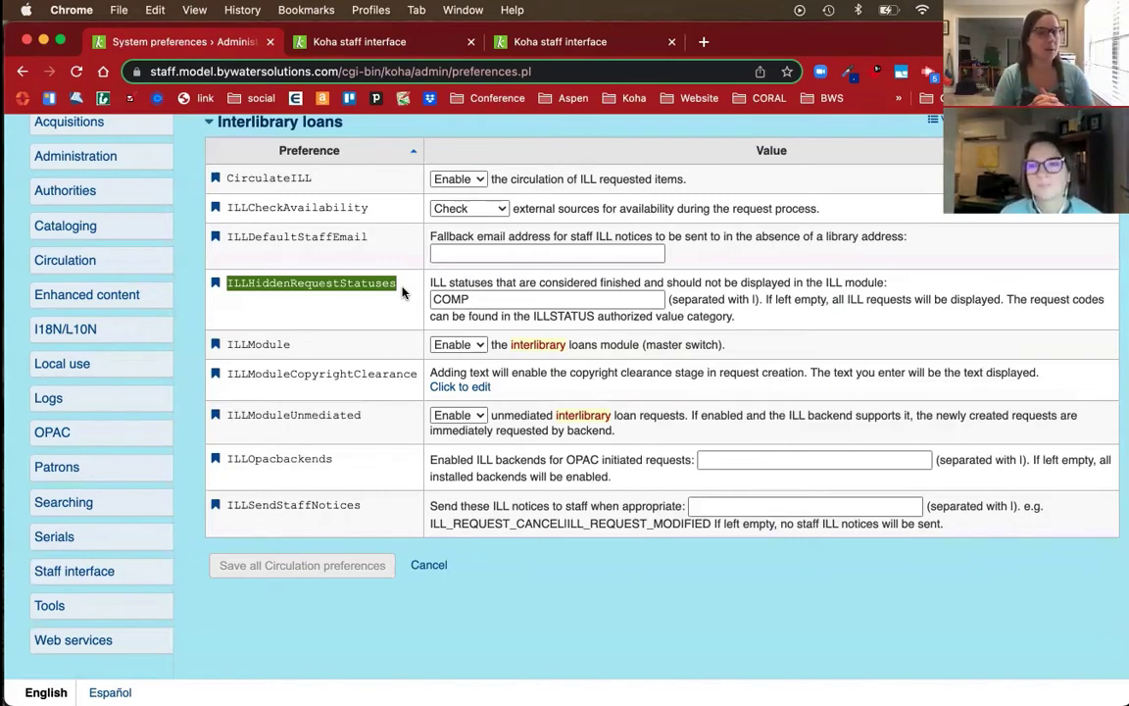
- Open the ILLModuleCopyrightClearance text area for editing
scroll(416, 331, down, 1)
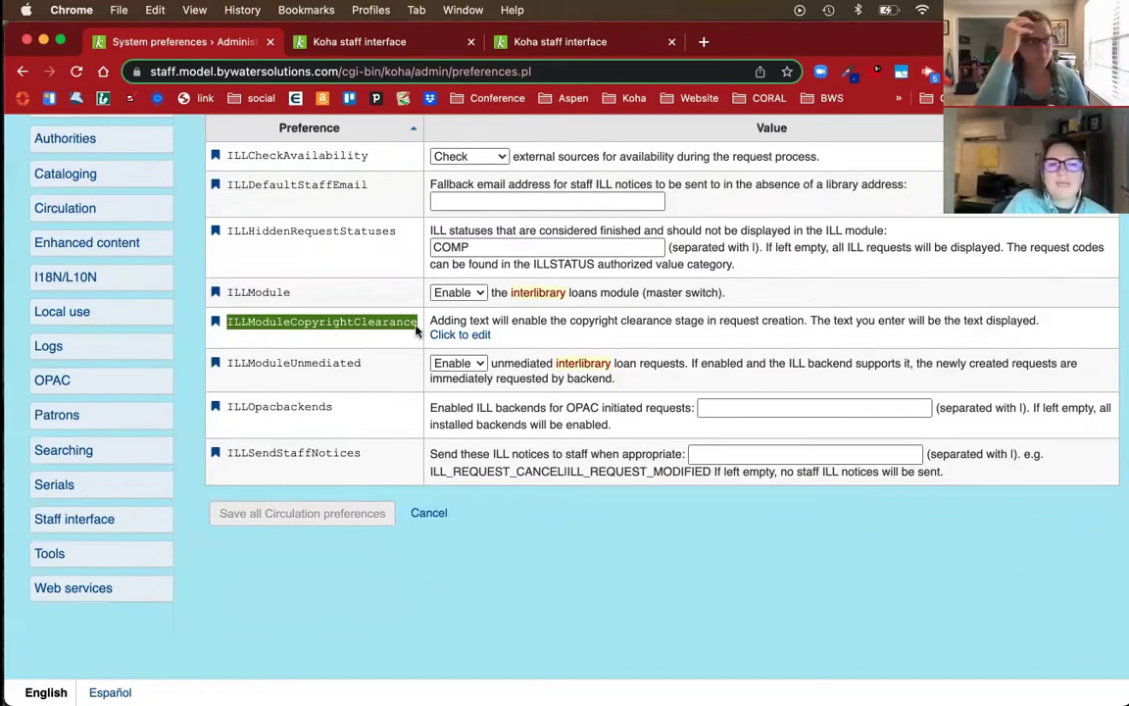
click(433, 334)
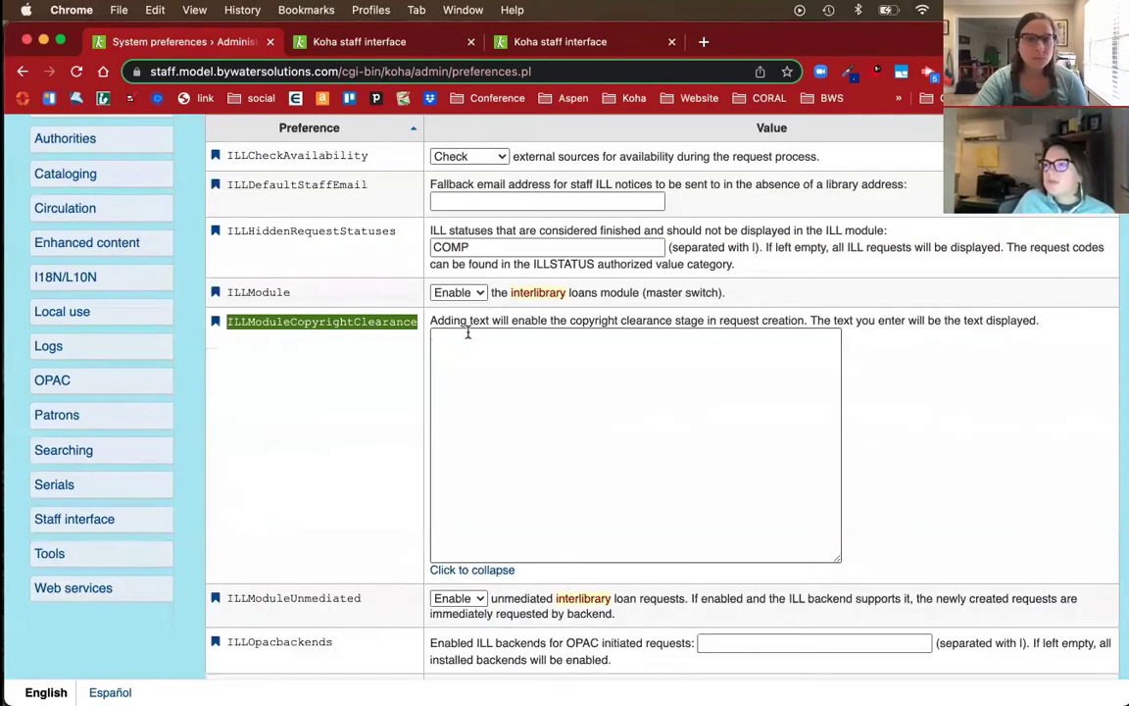
click(479, 349)
scroll(480, 353, down, 3)
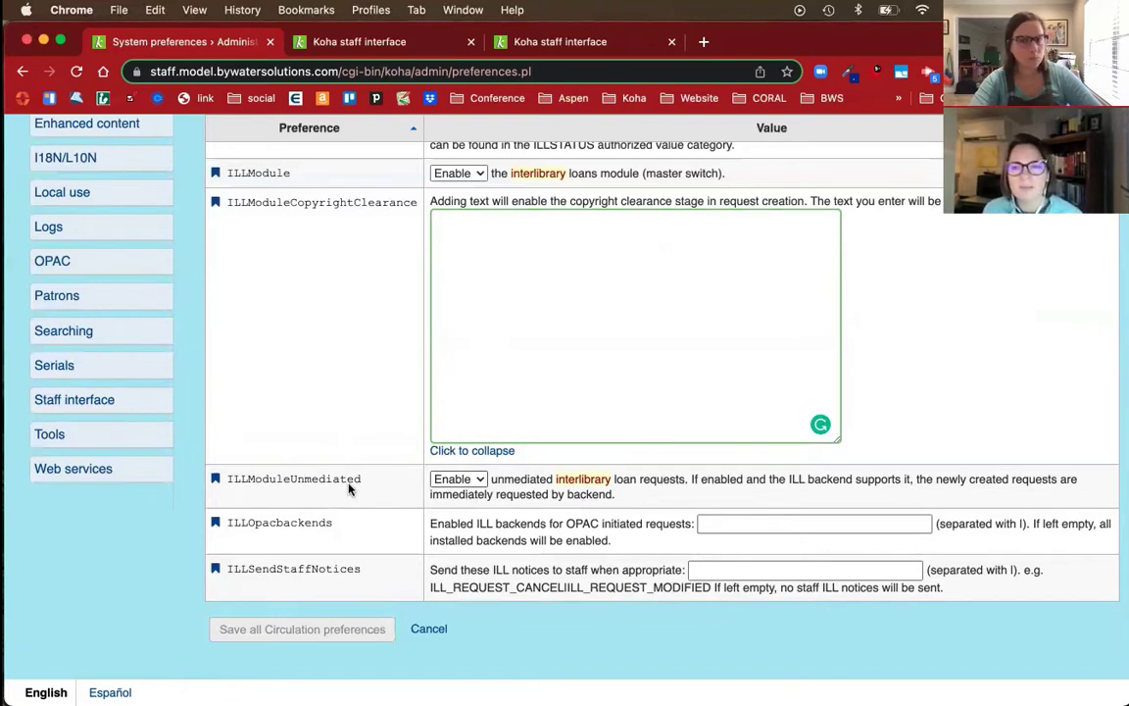
- View the options of the ILLModuleUnmediated preference and keep it set to Enable
scroll(349, 487, down, 1)
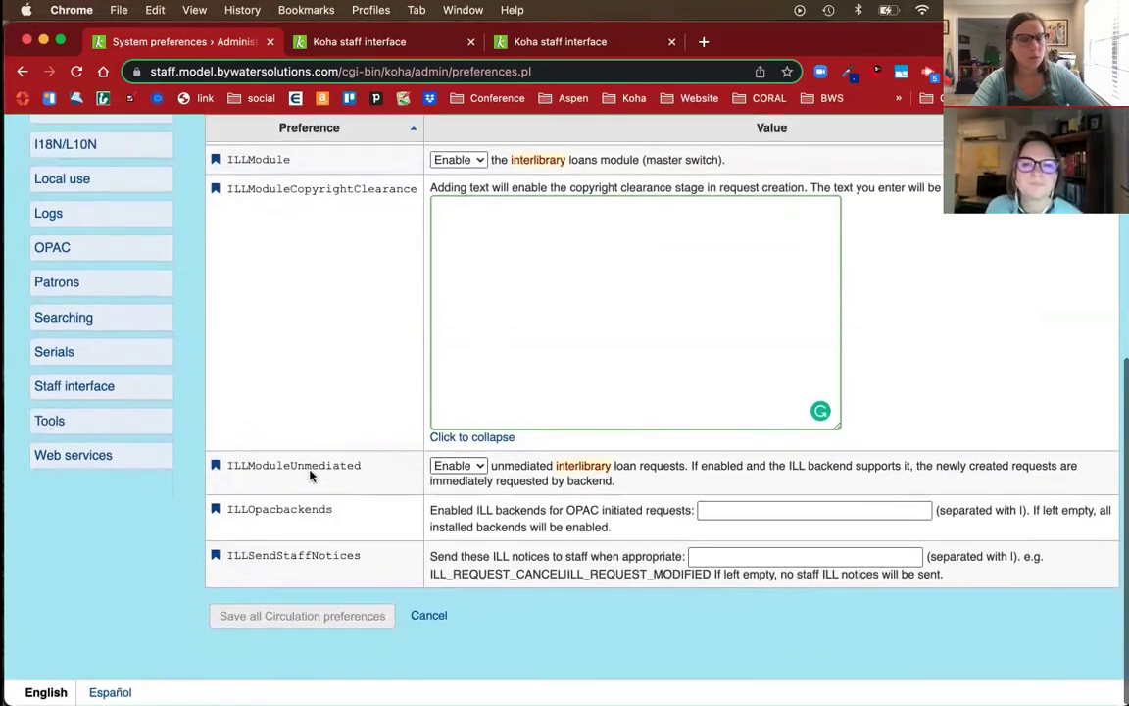
drag(226, 468, 369, 475)
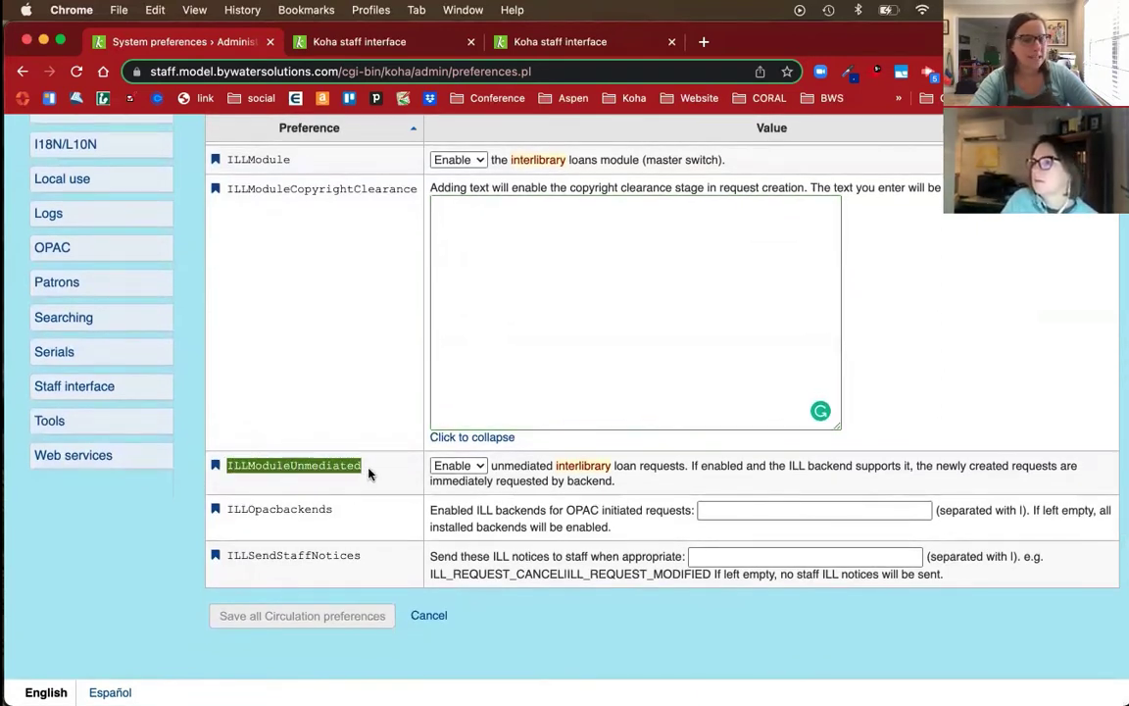
click(453, 466)
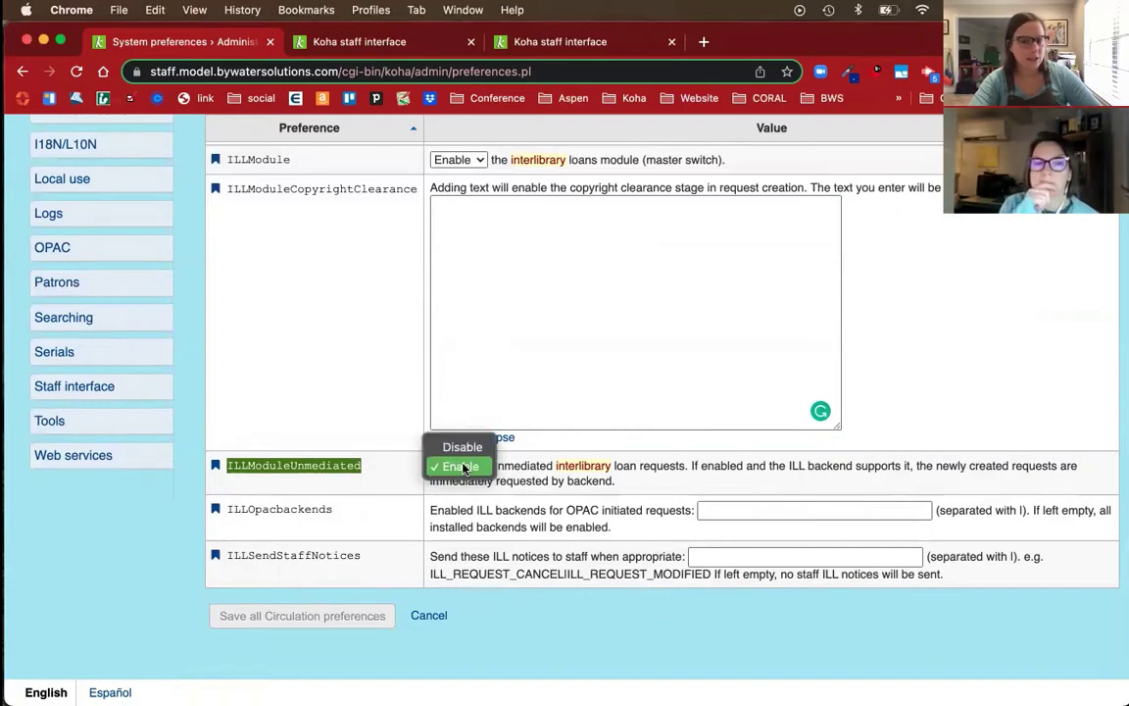
click(461, 466)
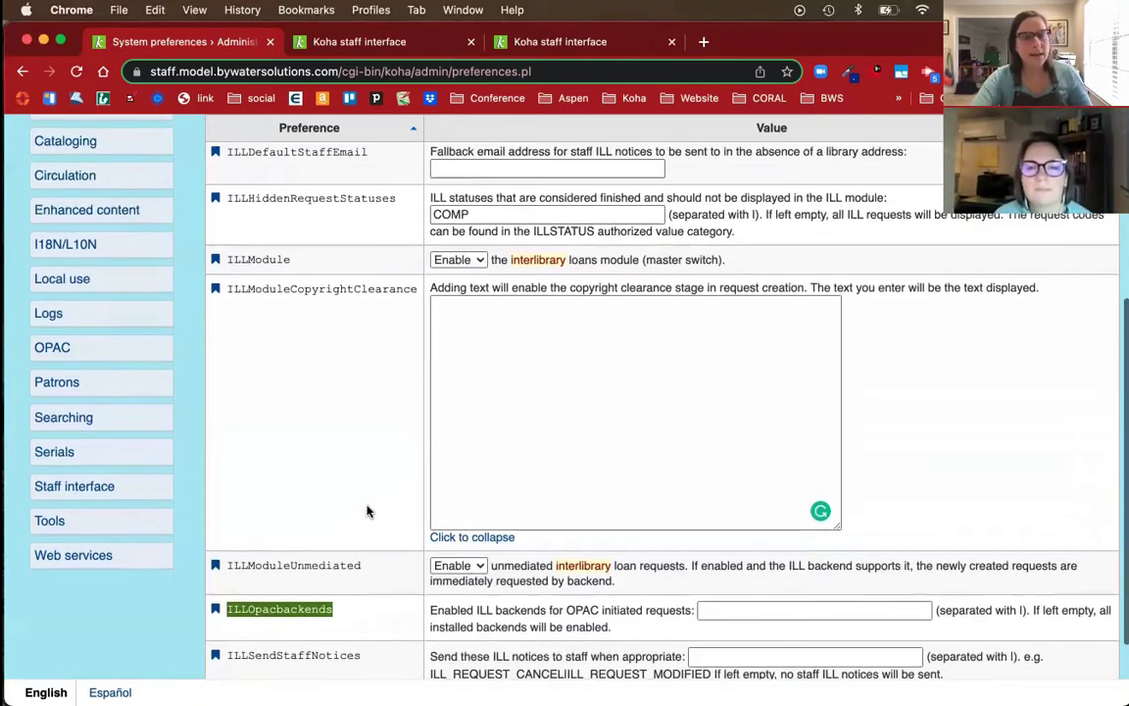
- Return to Koha administration and open the MARC bibliographic frameworks list
scroll(367, 511, up, 5)
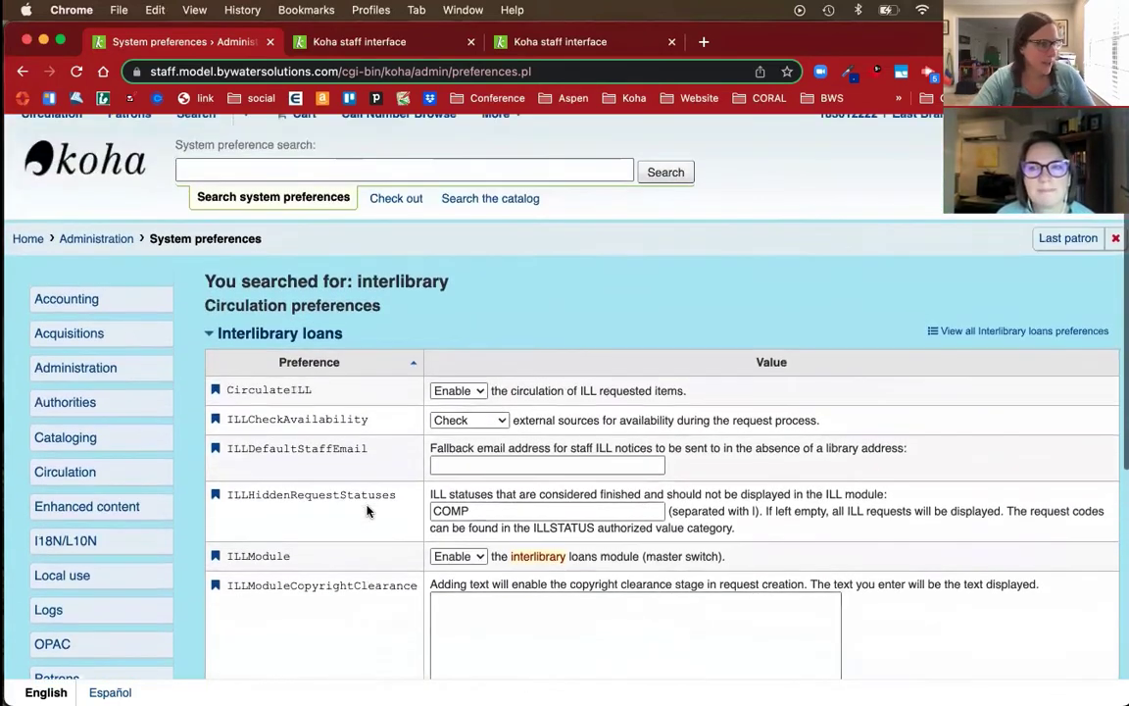
scroll(368, 511, up, 1)
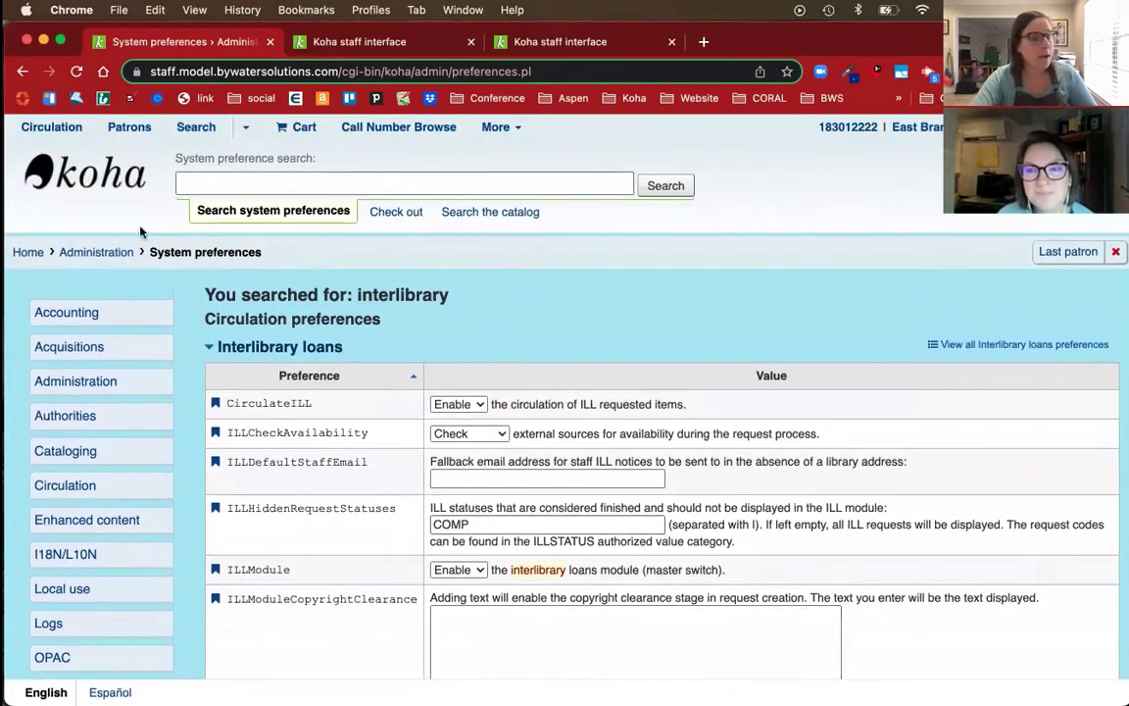
click(102, 257)
scroll(490, 549, down, 2)
scroll(513, 573, down, 1)
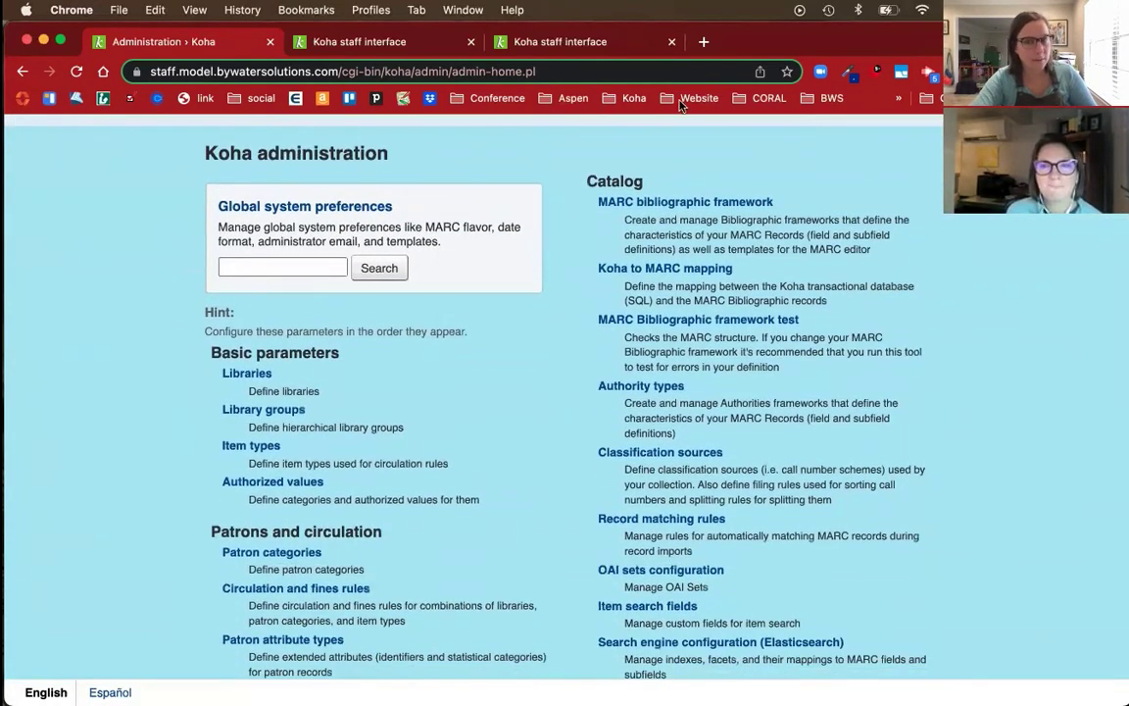
click(660, 203)
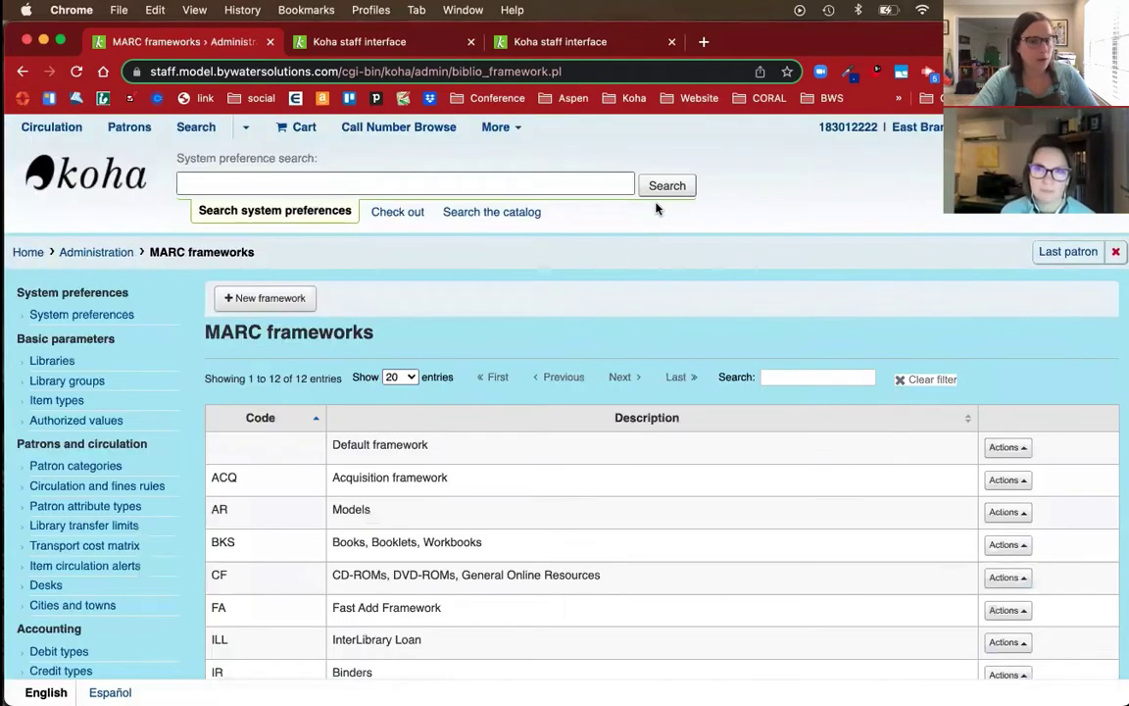
- Locate the InterLibrary Loan framework (ILL), view its available actions, and examine the Fast Add Framework entry
scroll(630, 458, down, 1)
scroll(630, 457, down, 3)
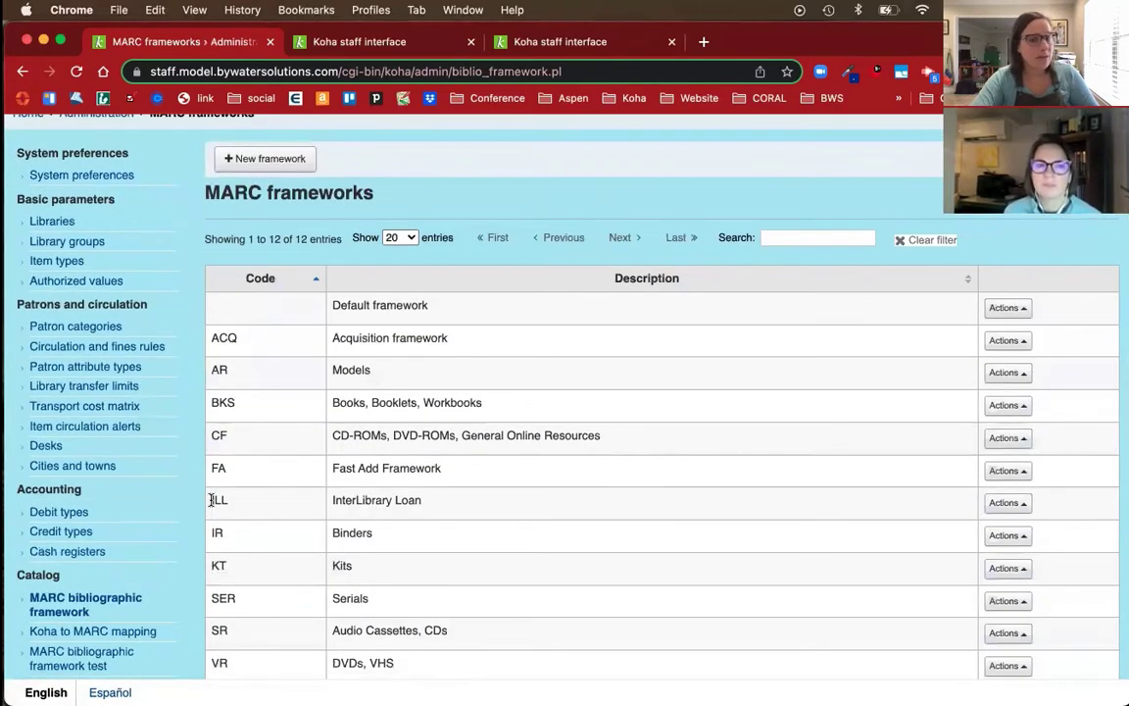
drag(211, 500, 244, 506)
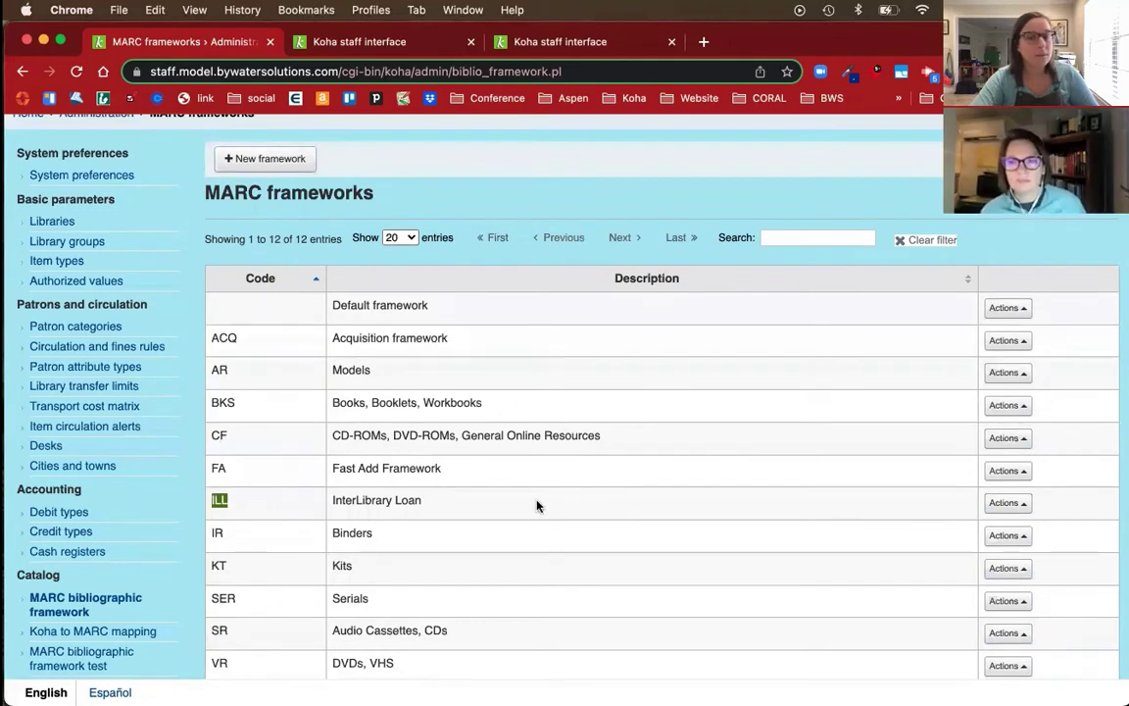
click(1007, 503)
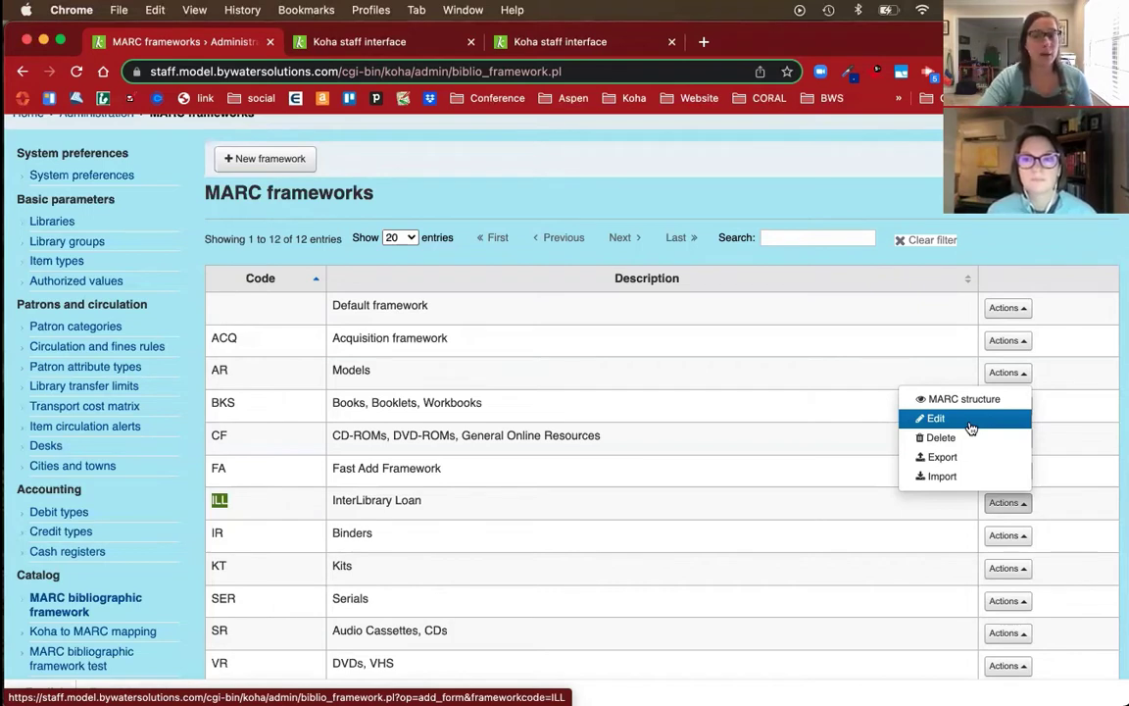
click(689, 509)
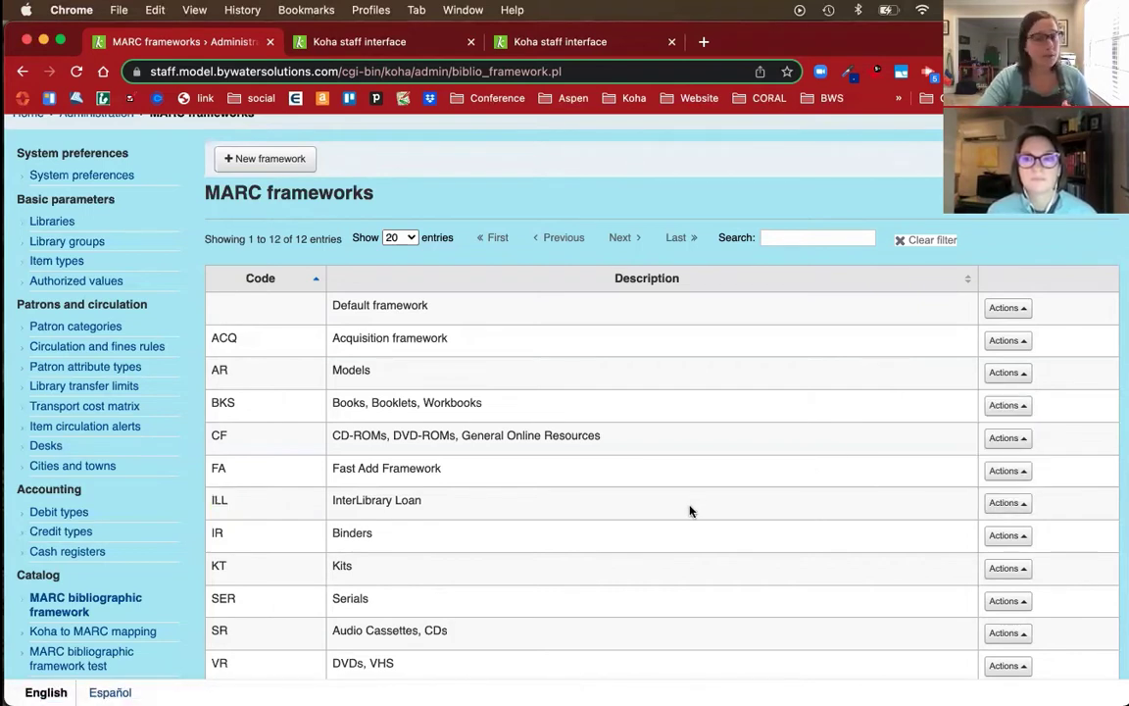
drag(332, 469, 443, 469)
click(450, 464)
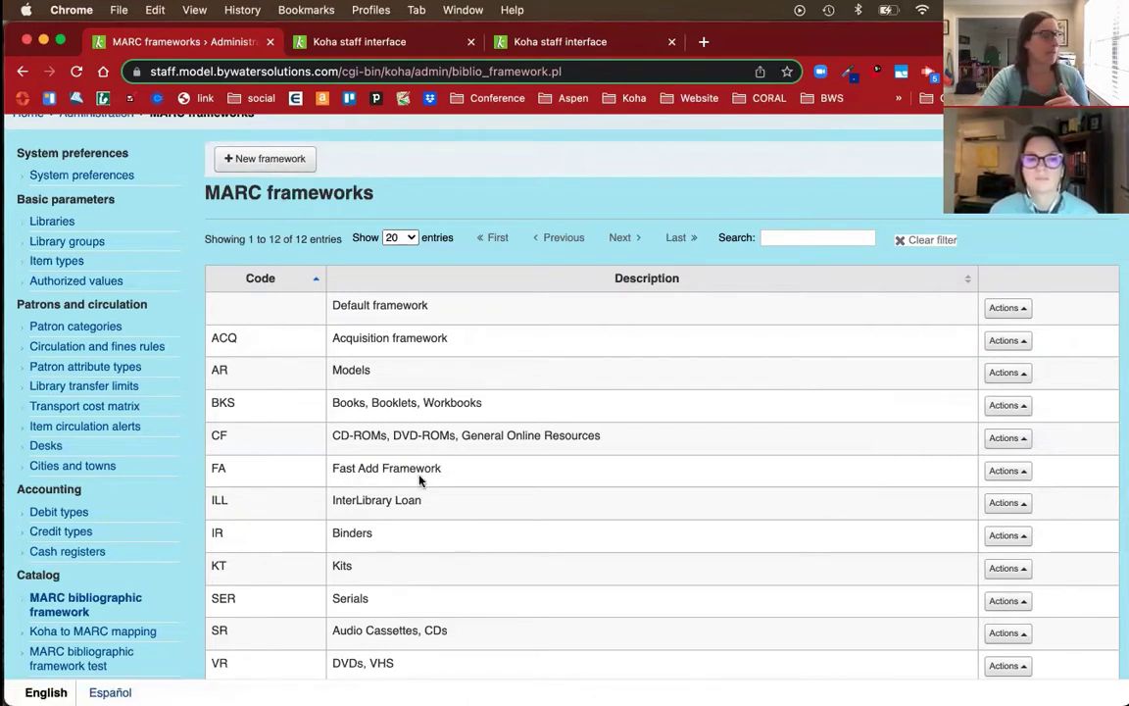
- Open the InterLibrary Loan (ILL) framework for editing and view its code and description
click(992, 502)
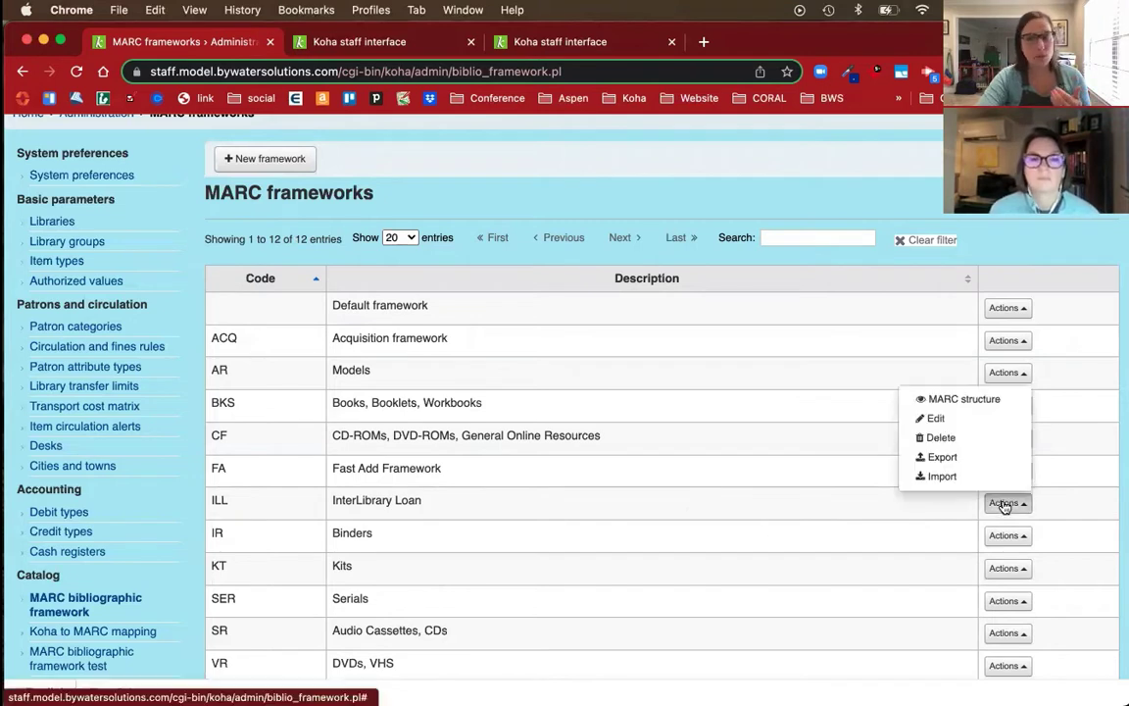
click(967, 418)
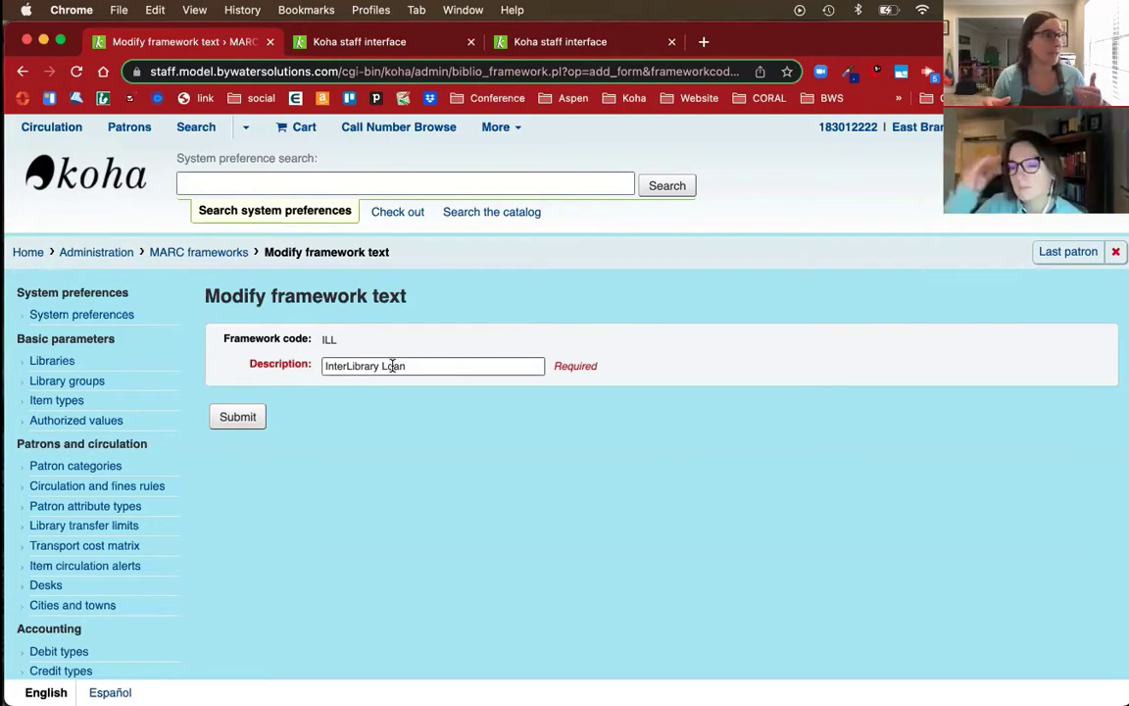
- Return to Koha administration, open the patron categories, and locate the InterLibrary Loan category with code ILLLIBS
click(85, 253)
scroll(107, 454, down, 3)
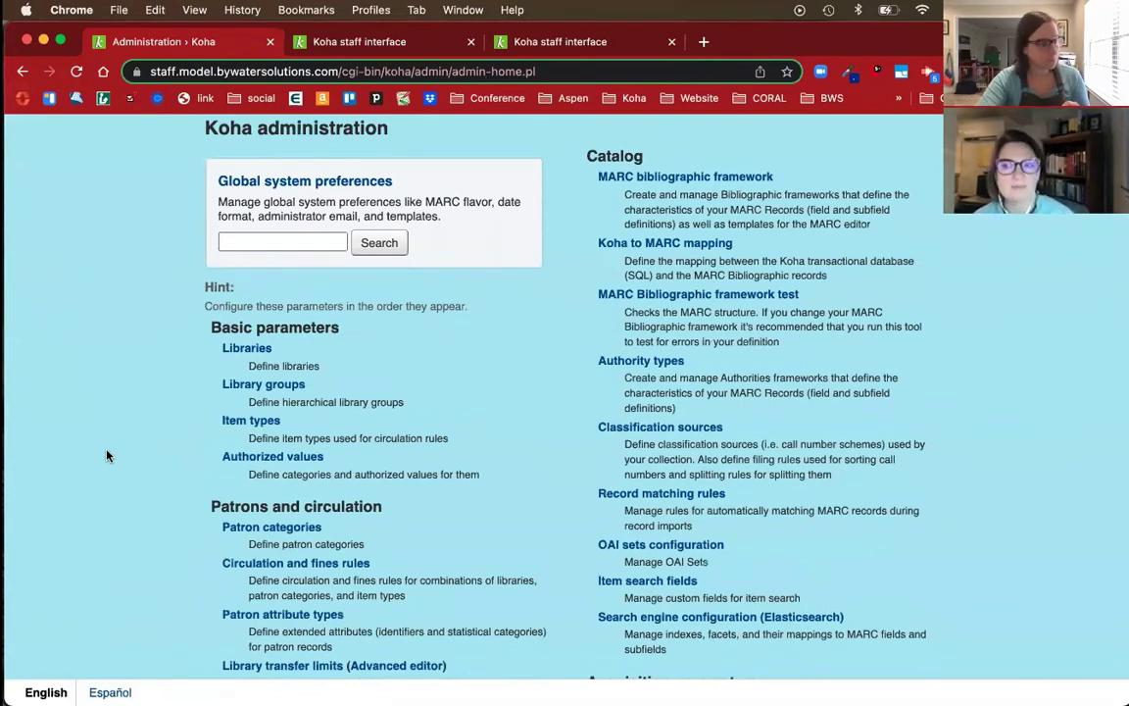
scroll(108, 455, down, 1)
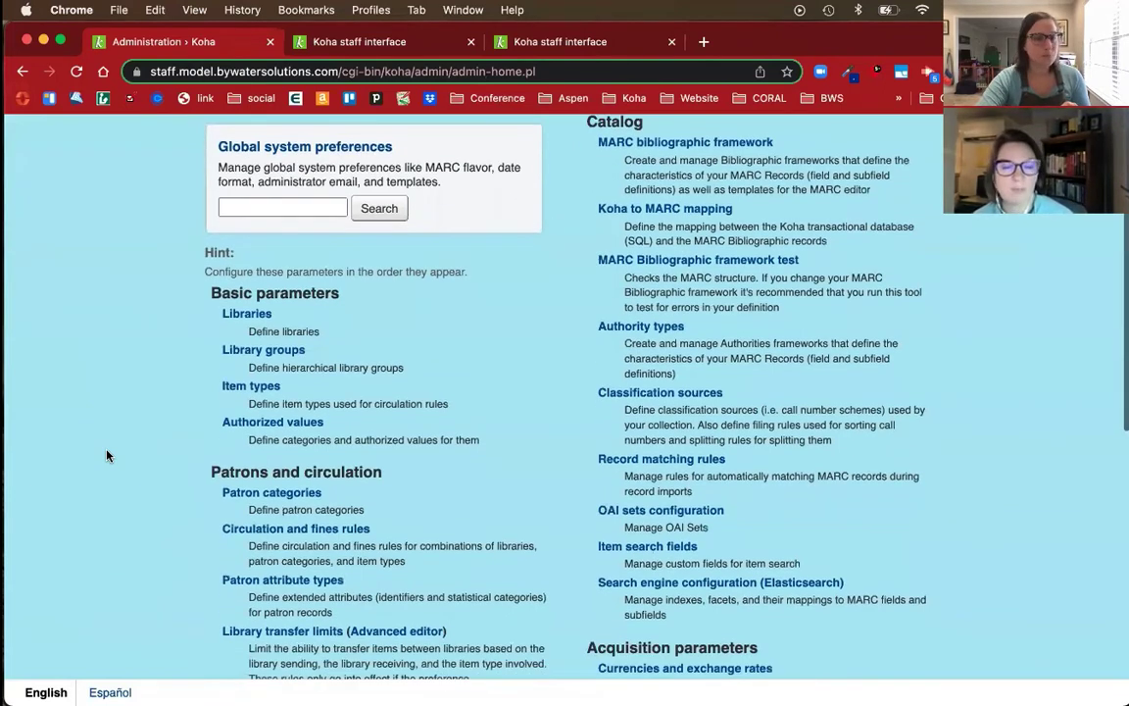
click(278, 500)
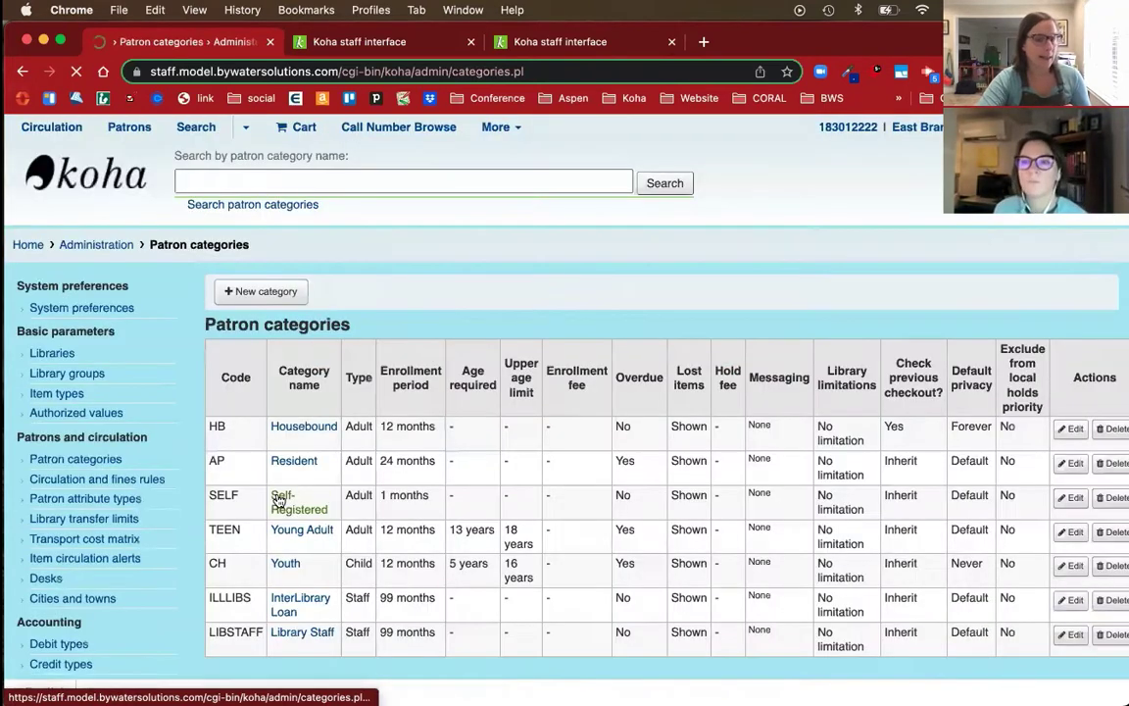
scroll(280, 500, down, 1)
scroll(278, 500, down, 2)
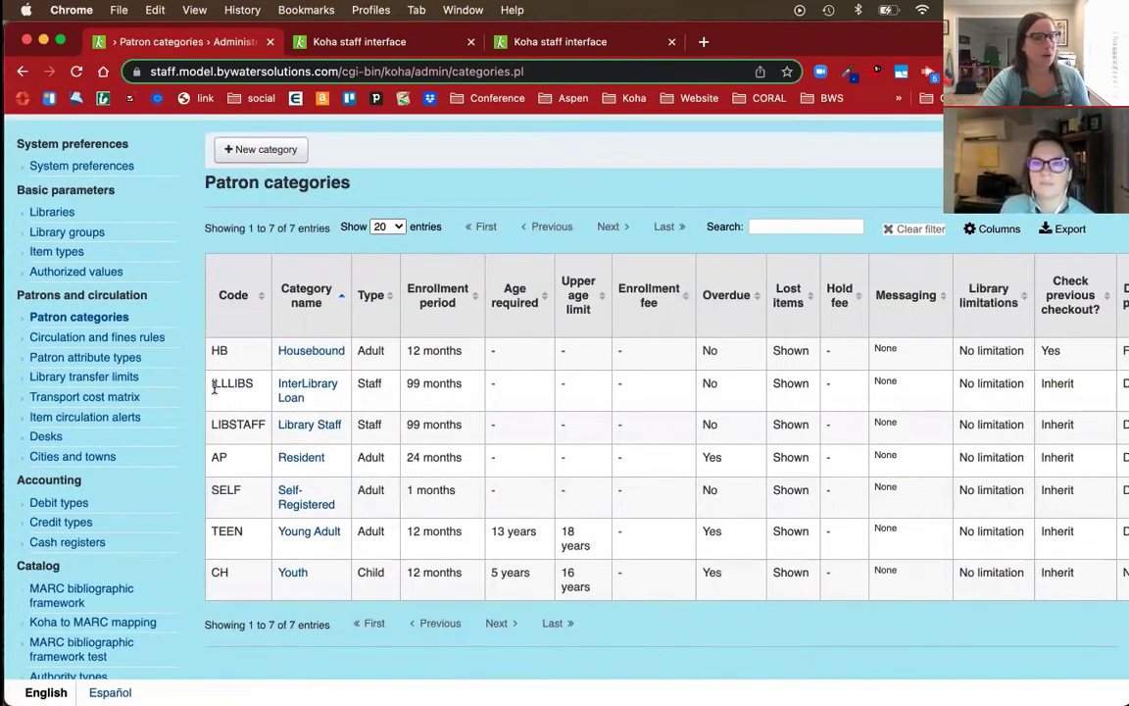
drag(211, 385, 252, 390)
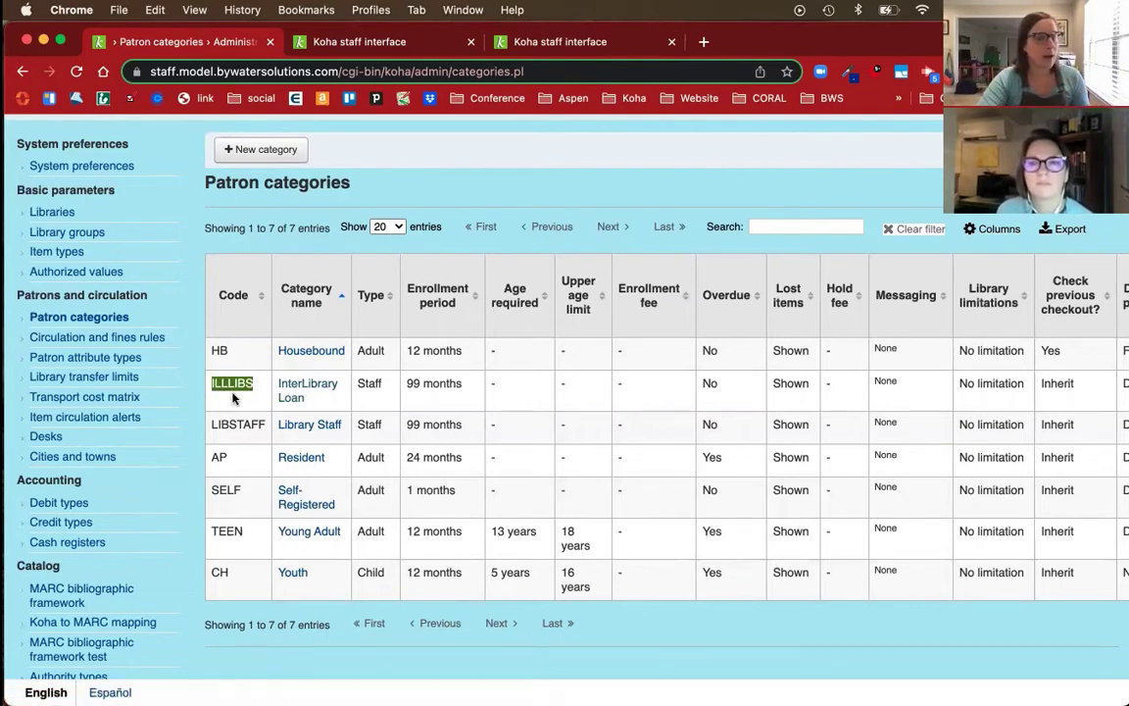
- Open the ILLLIBS patron category for editing and review its settings, including enrollment period, category type and library limitations
scroll(294, 385, right, 5)
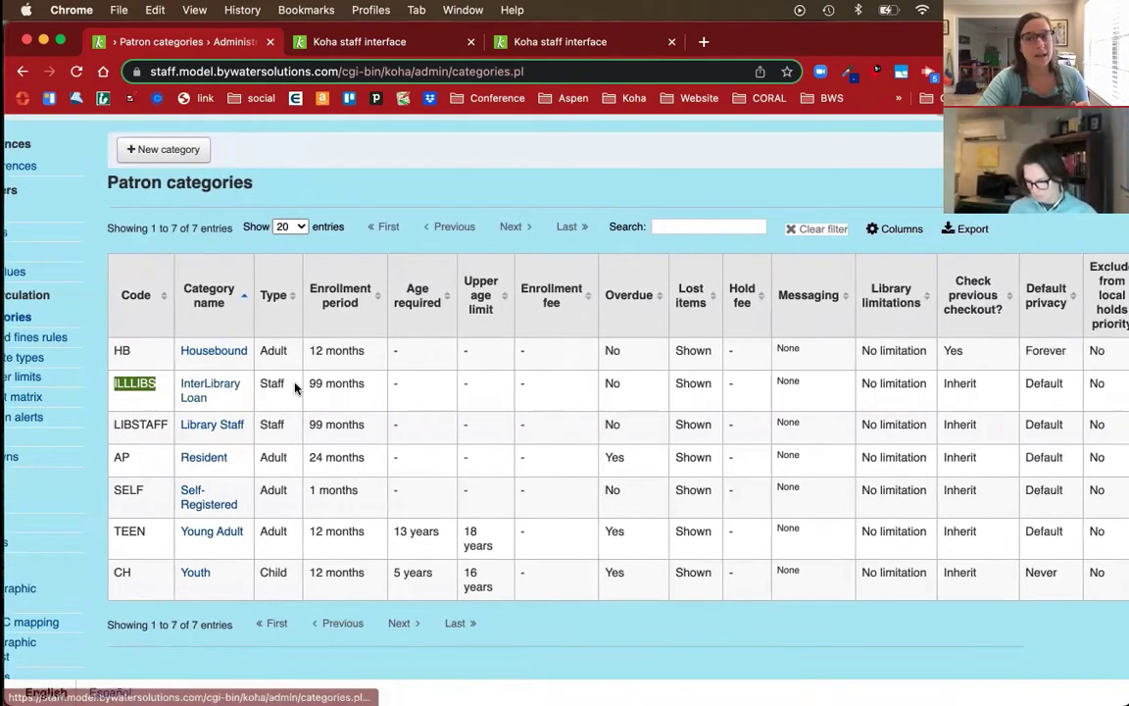
click(1055, 385)
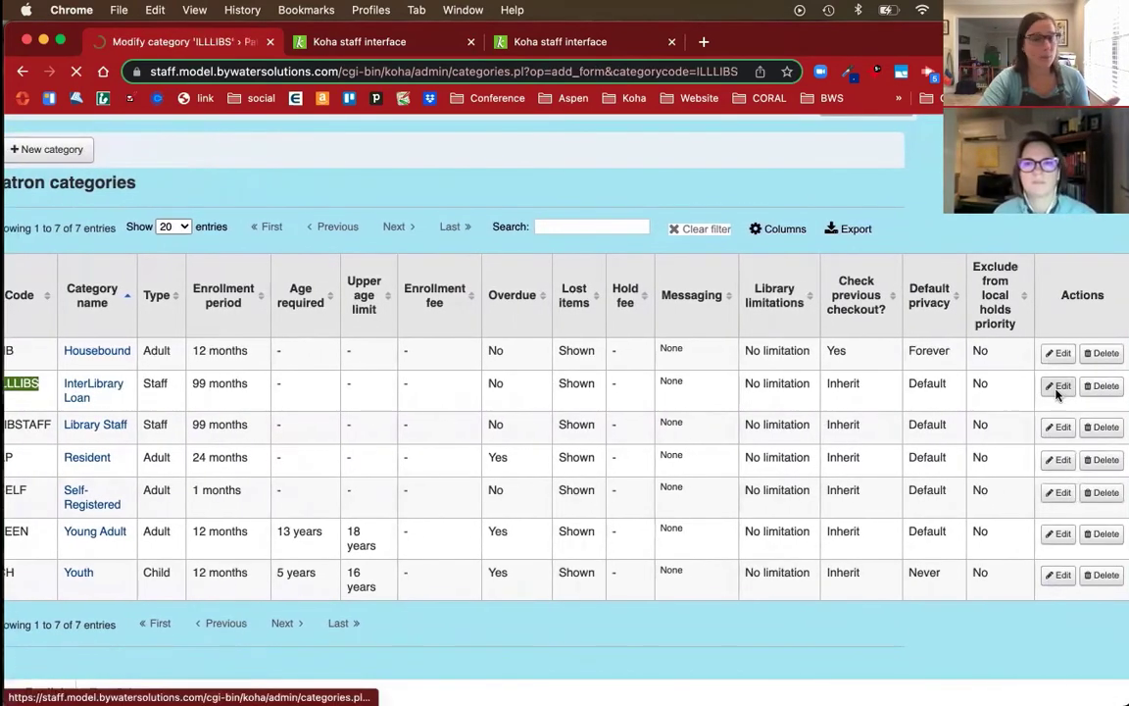
scroll(734, 451, down, 4)
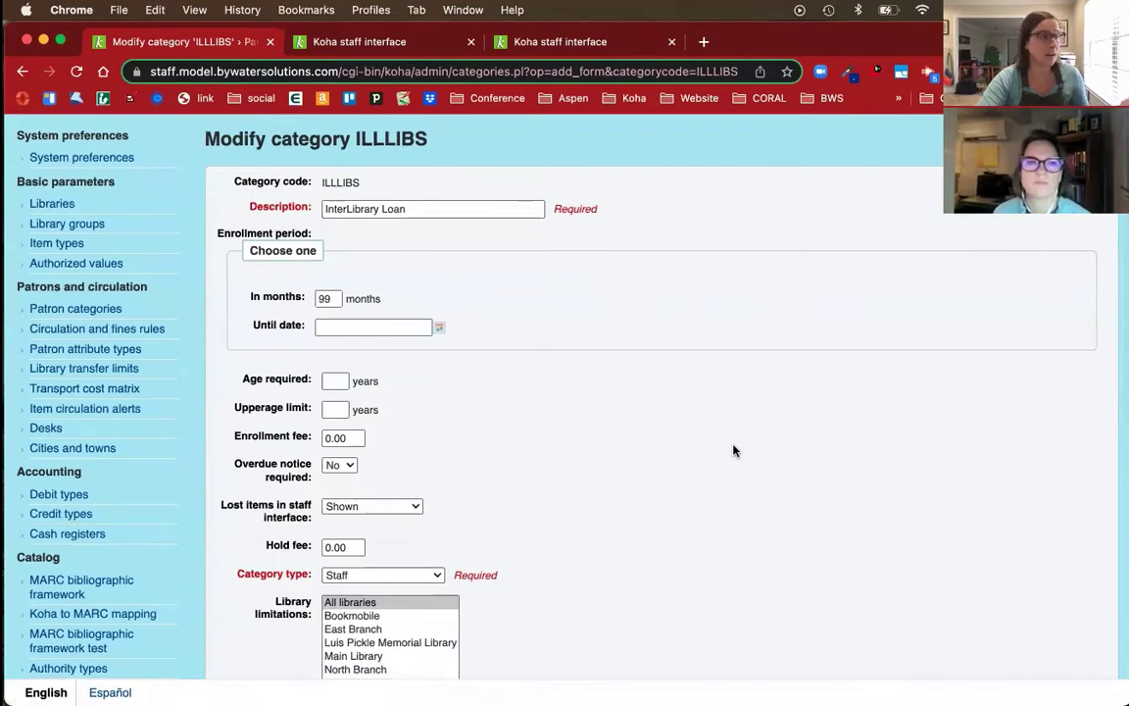
scroll(734, 450, down, 2)
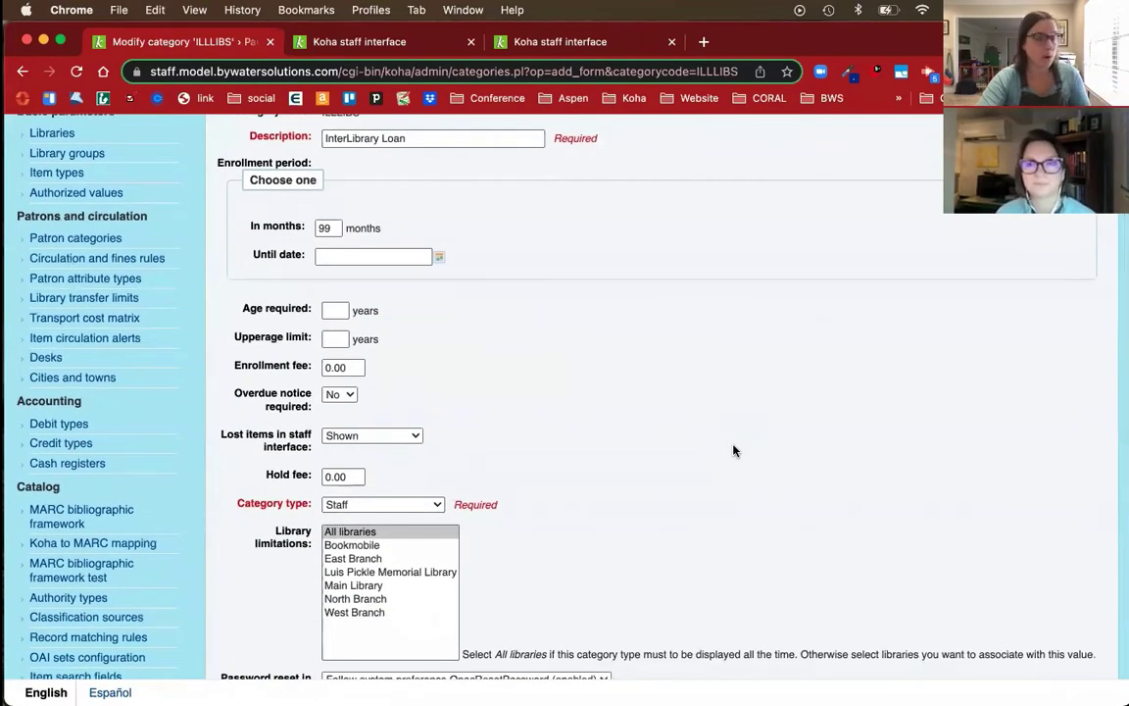
scroll(734, 451, down, 10)
scroll(734, 451, up, 15)
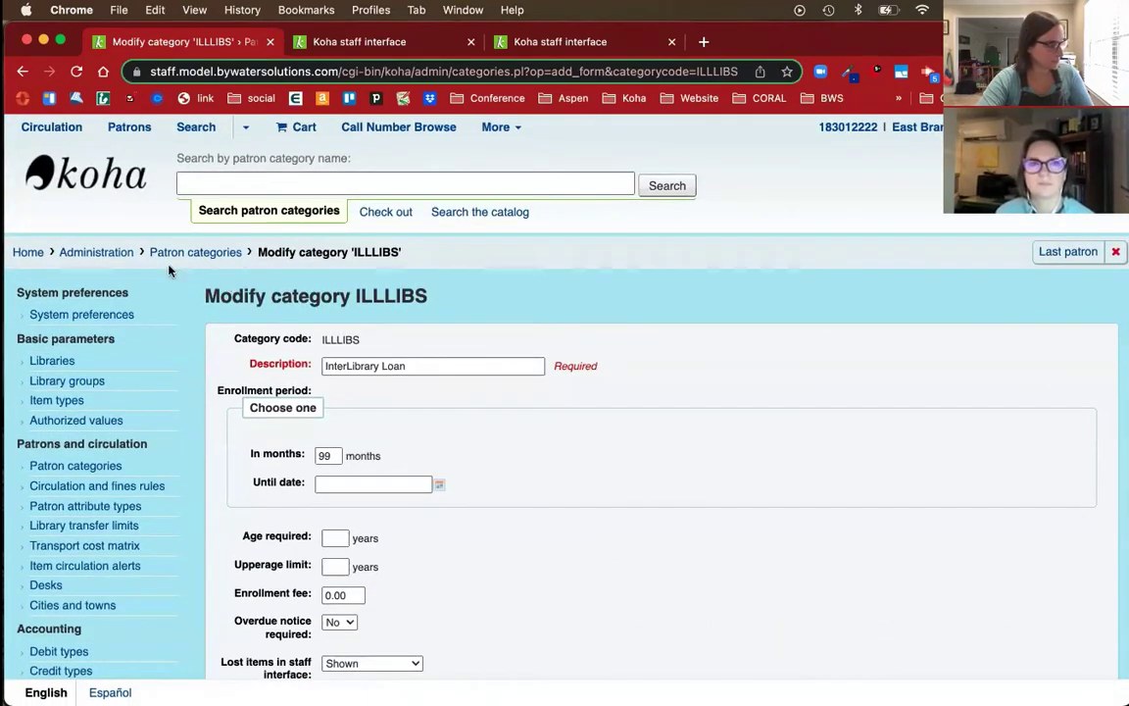
- Return to Koha administration, search for checkout patrons with "ils", and open the matching interlibrary loan patron's checkout page
click(114, 256)
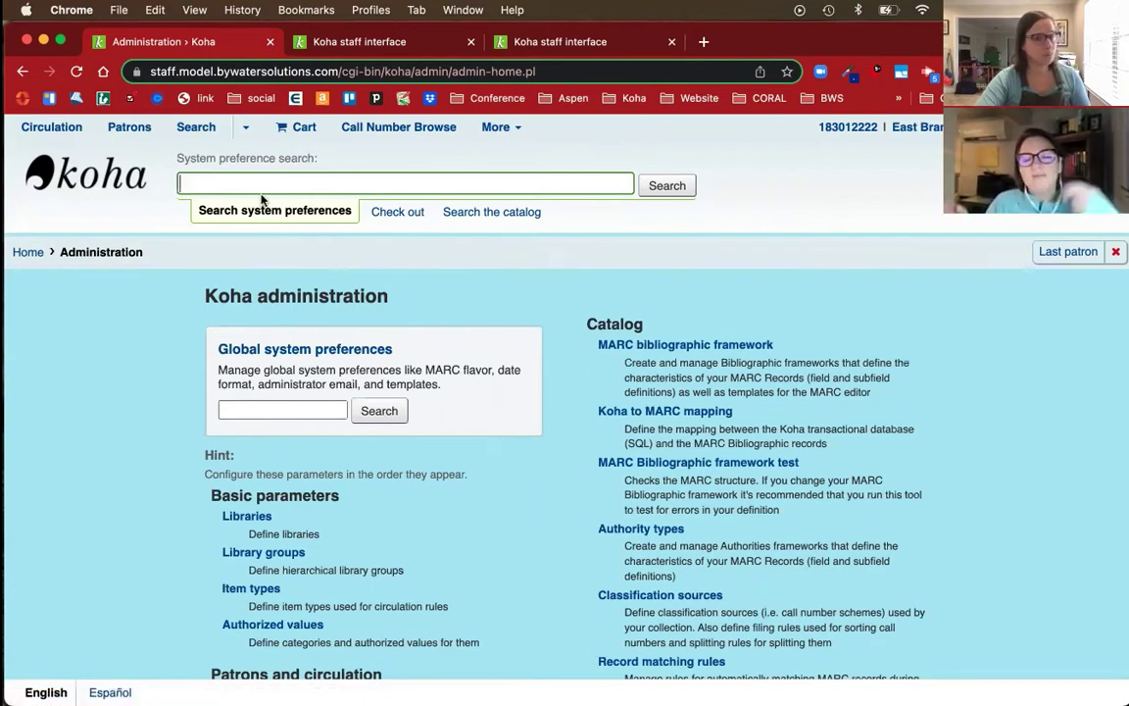
click(385, 210)
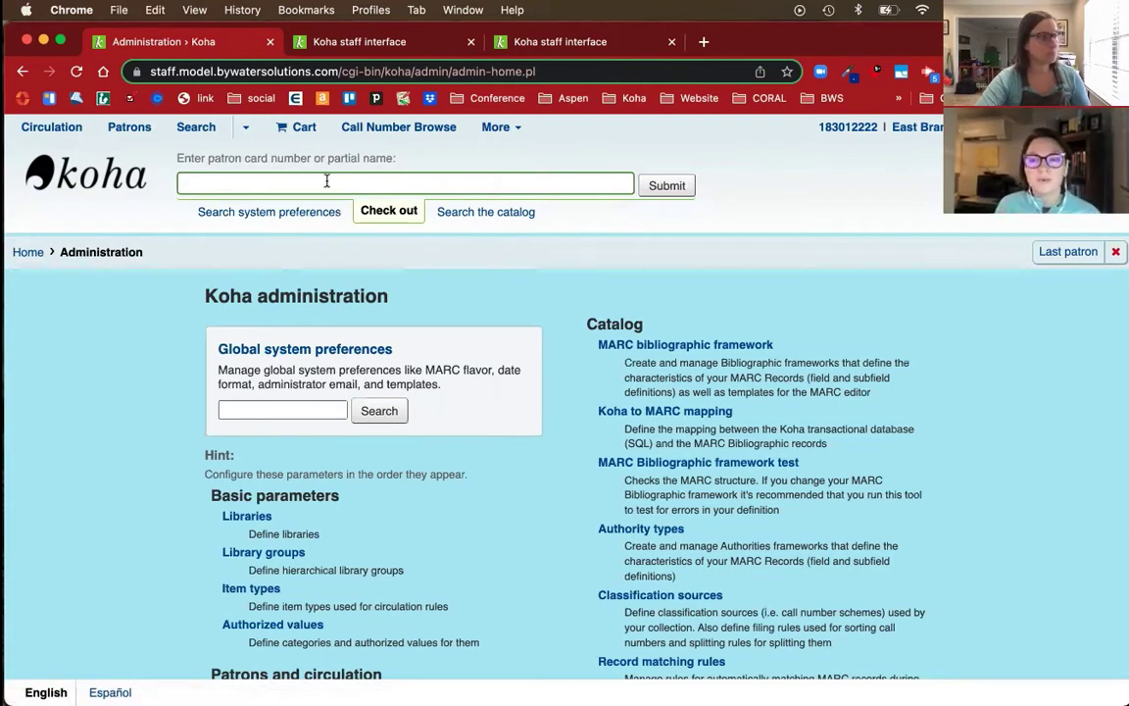
text(ils)
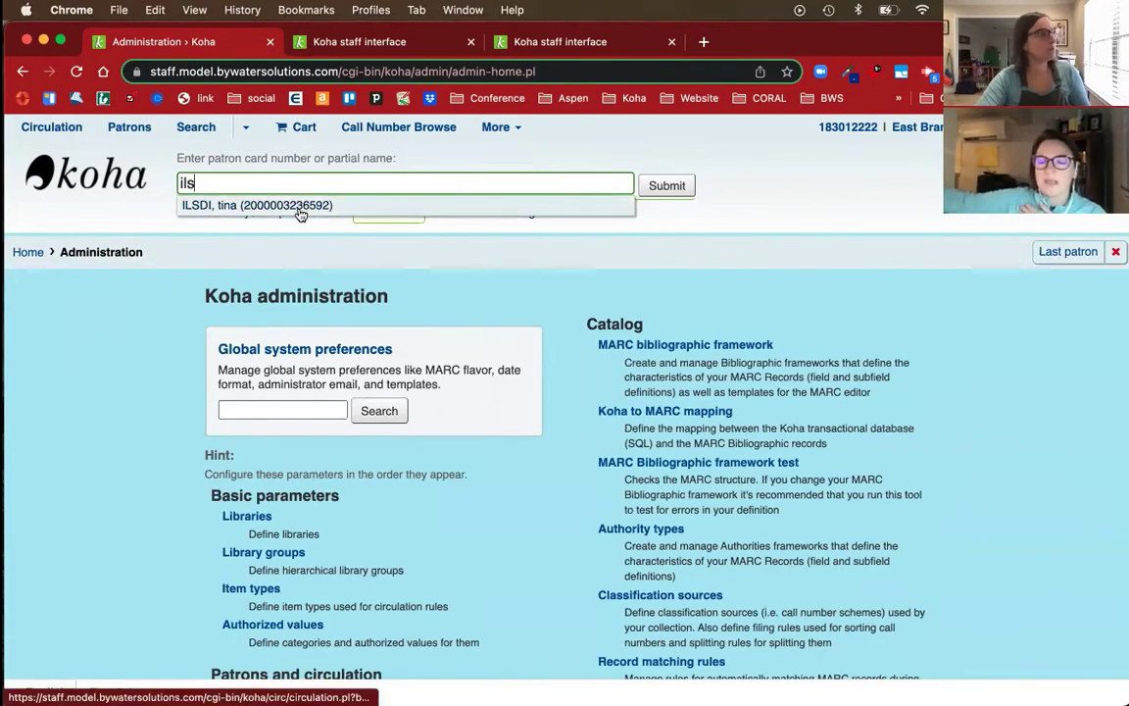
click(300, 207)
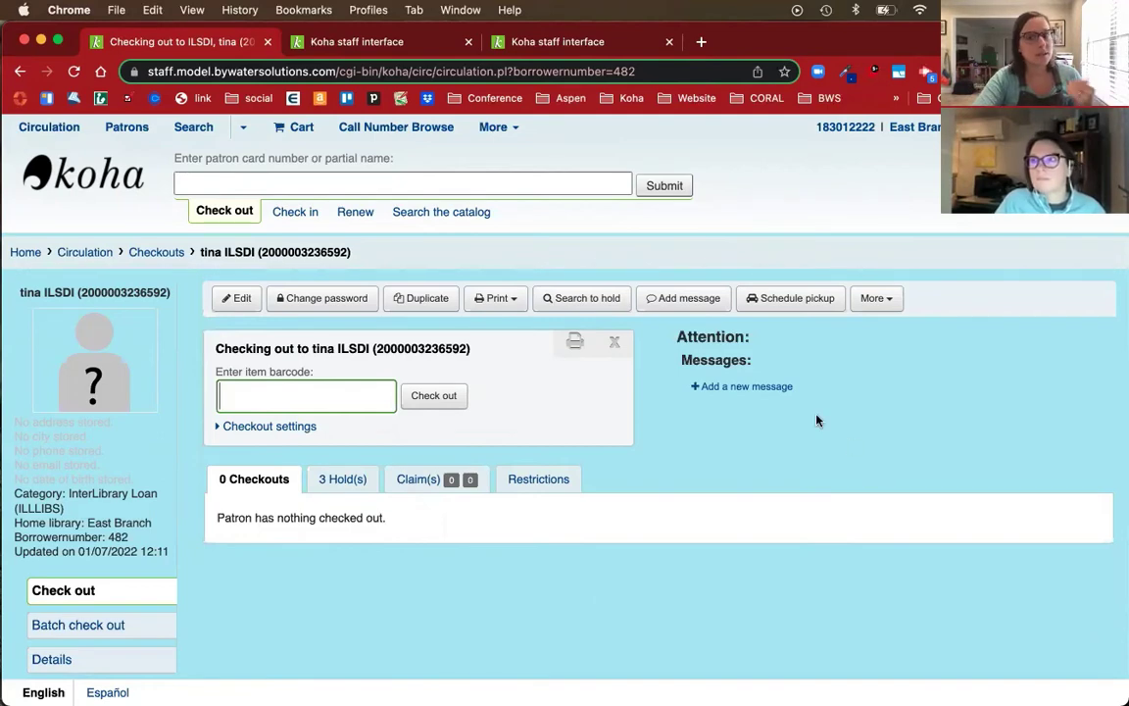
- Add a staff internal note to the patron account reading "DON'T DELETE THIS USER" and save it
click(755, 389)
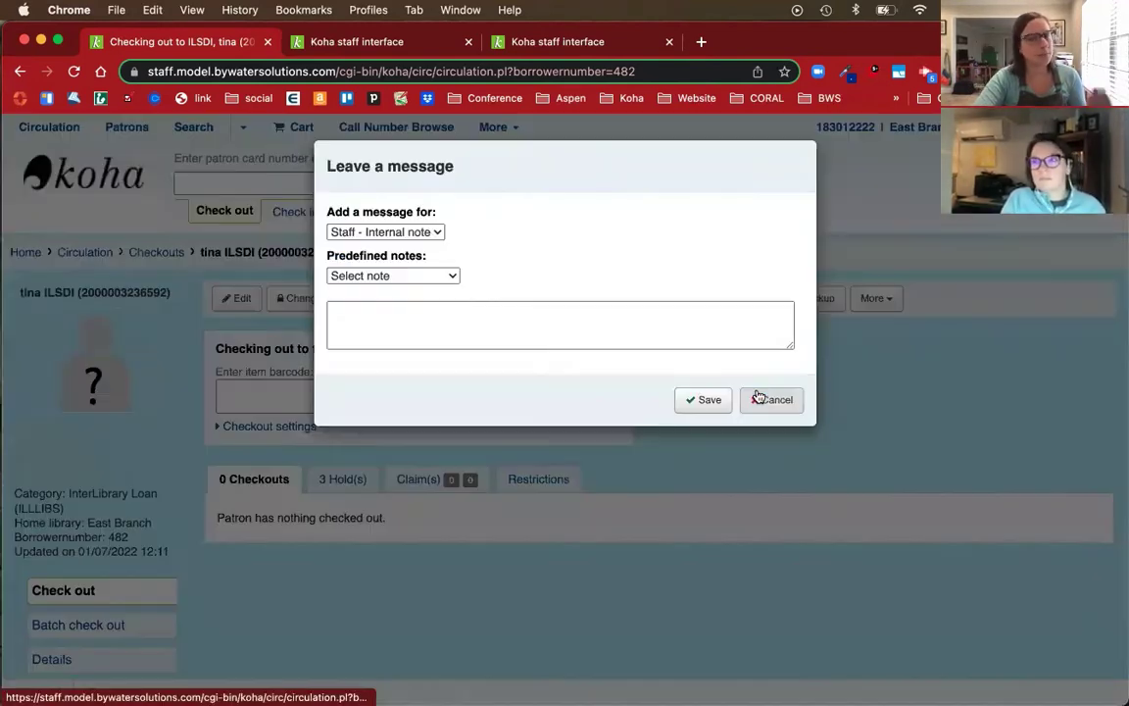
click(468, 328)
text(DON'T DELETE this)
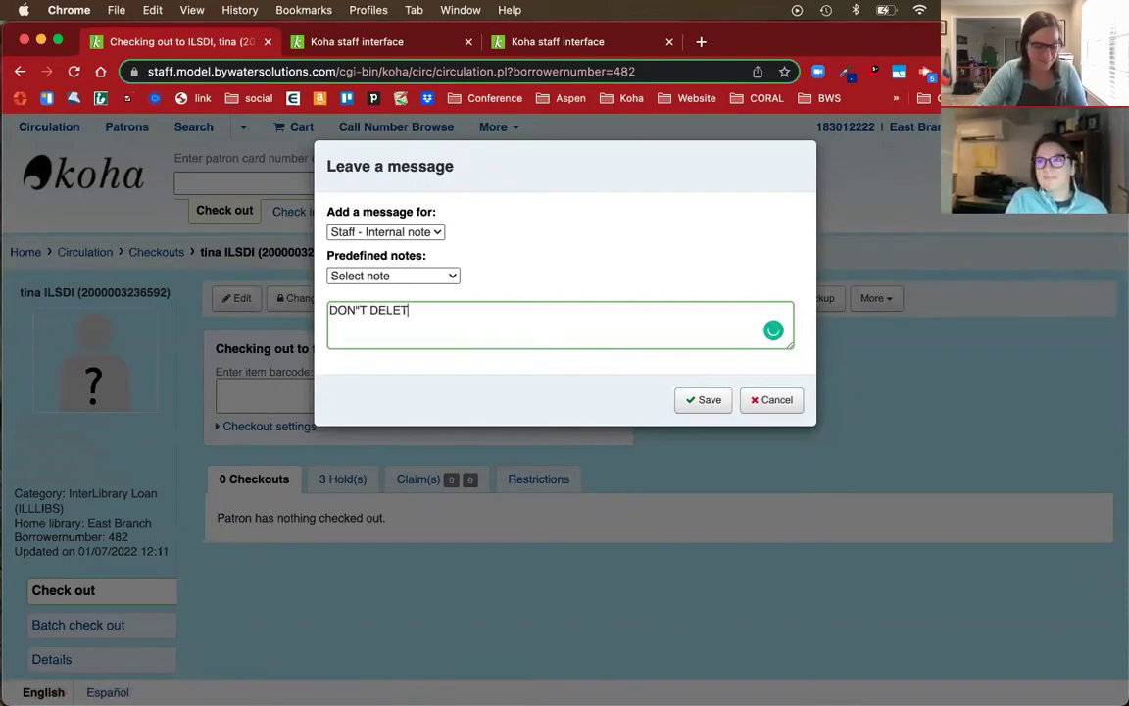
key(BackSpace)
key(BackSpace)
key(BackSpace)
key(BackSpace)
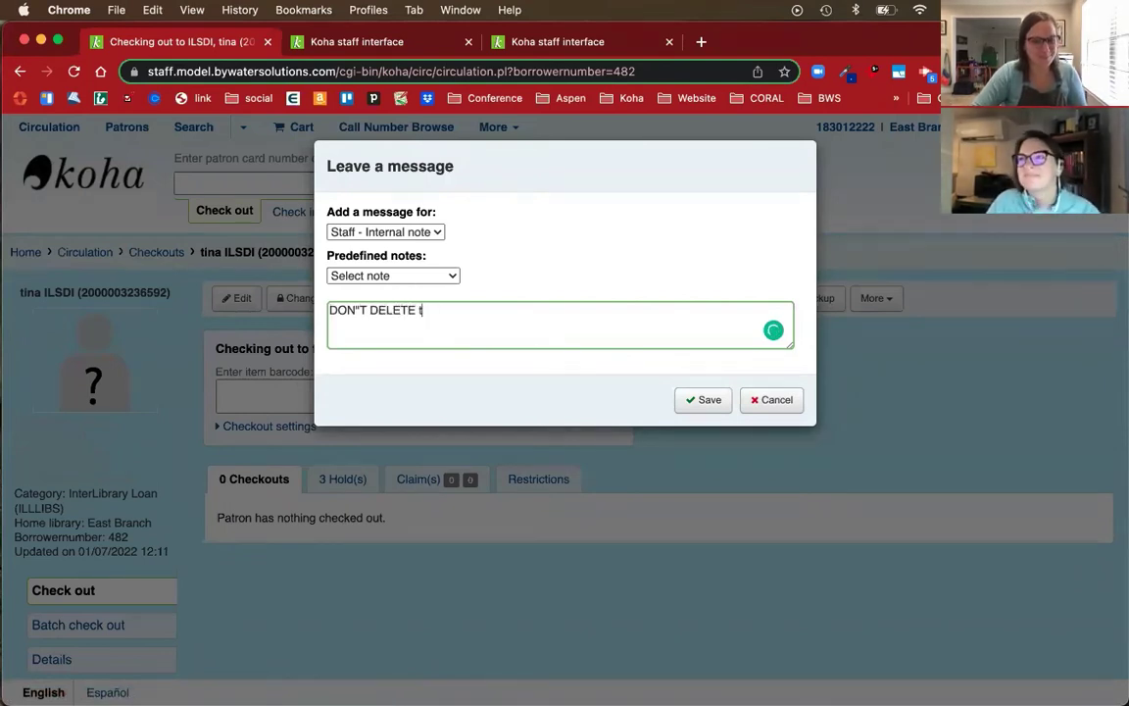
text(THIS USER)
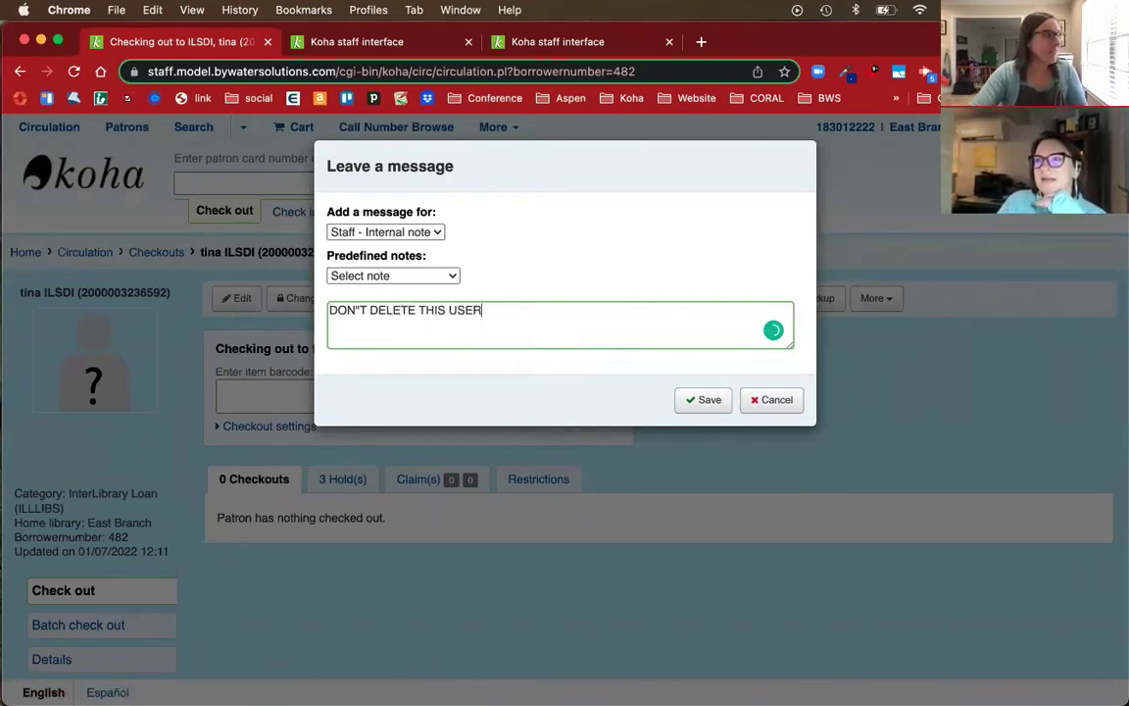
click(362, 310)
key(BackSpace)
text(')
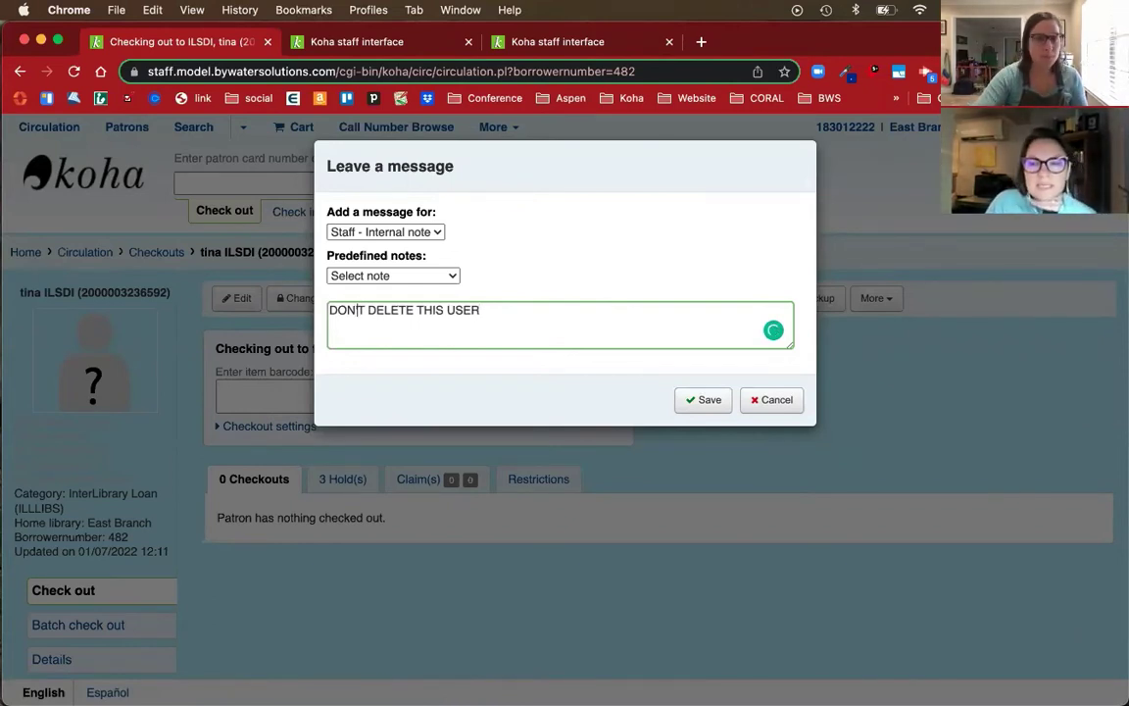
click(718, 401)
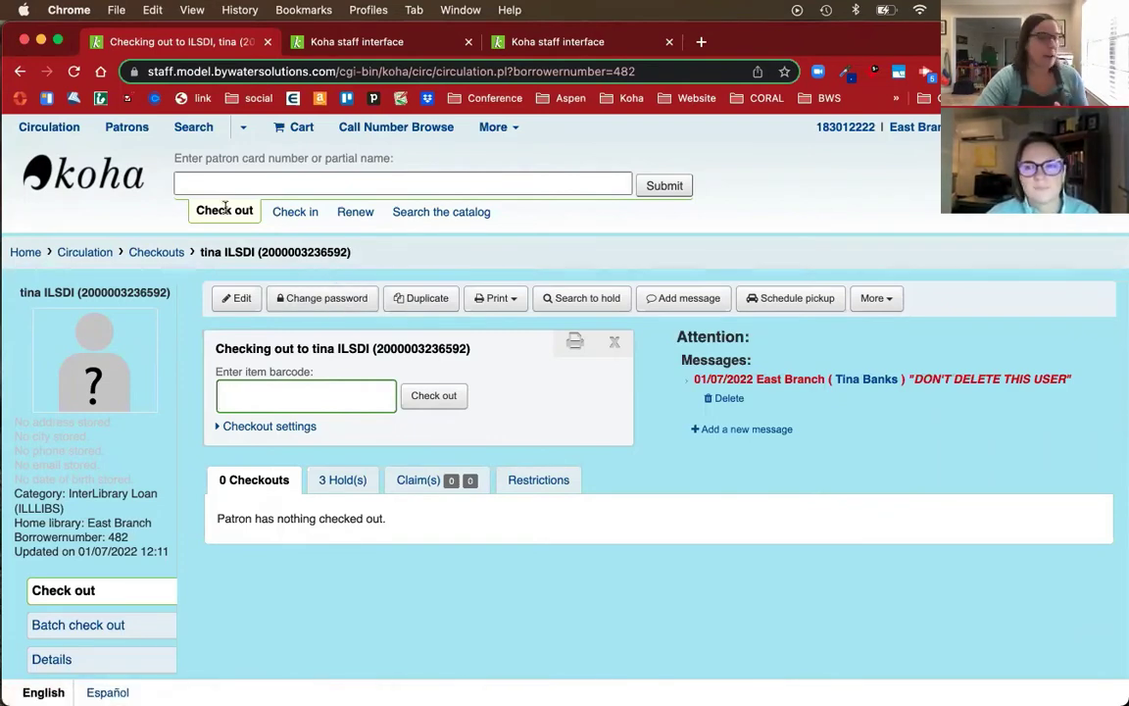
- Go back to Koha administration from the home page and open the Z39.50/SRU servers list
click(132, 188)
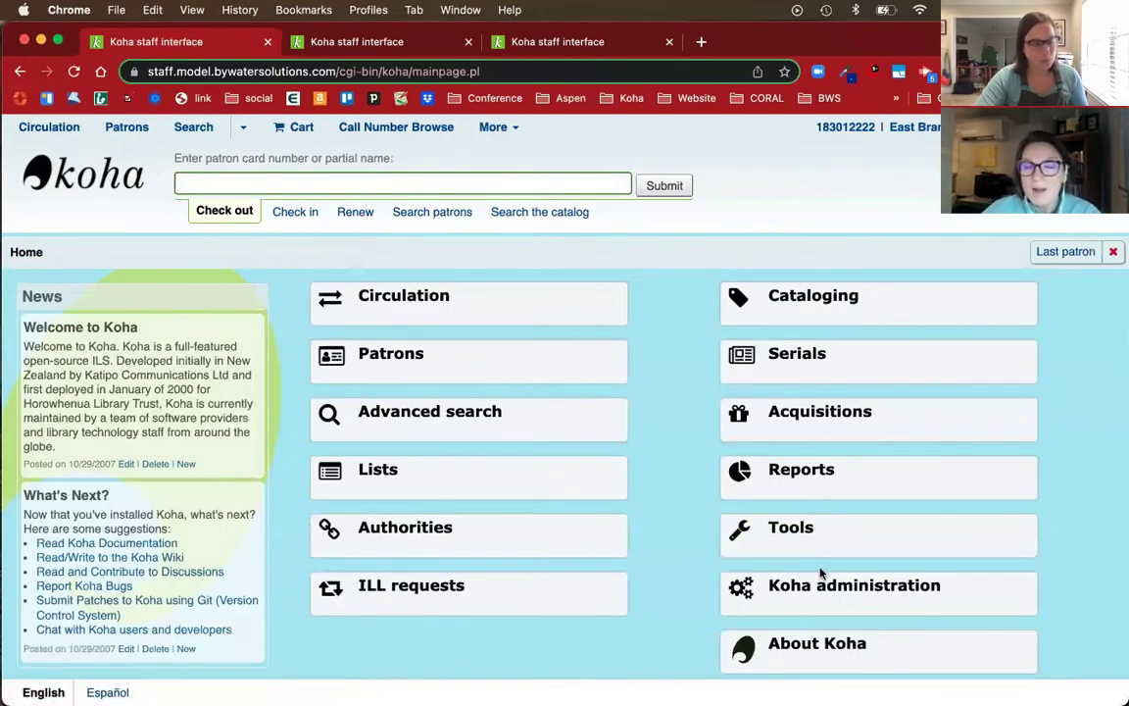
click(824, 584)
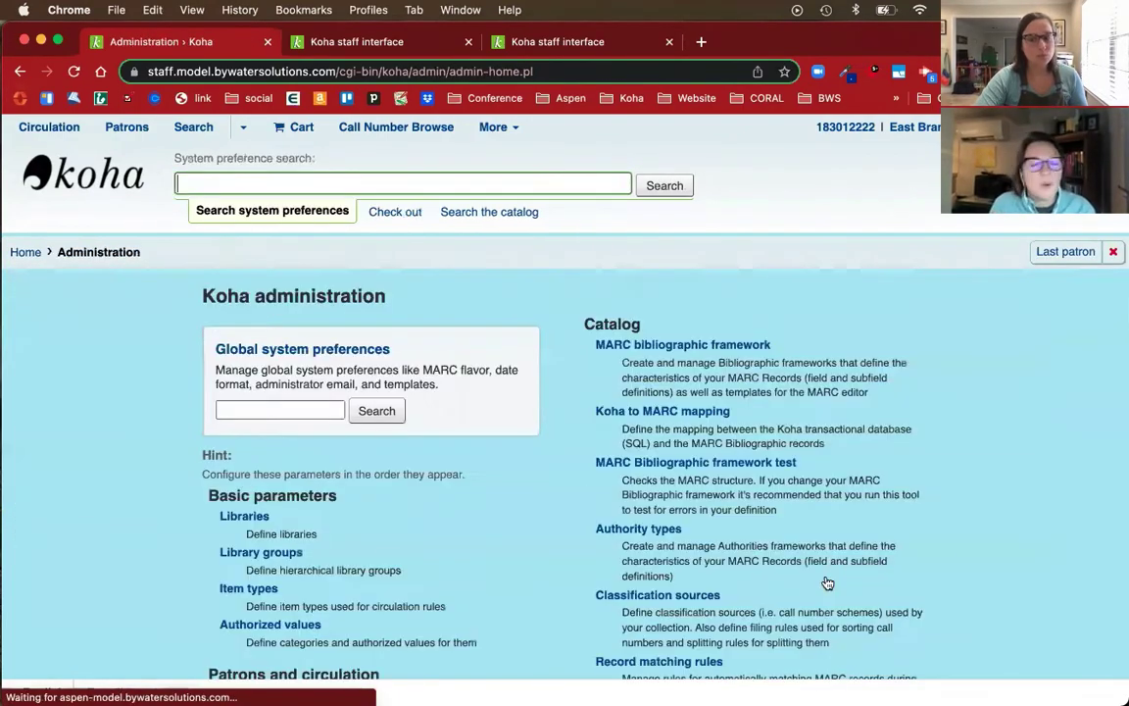
scroll(827, 583, down, 10)
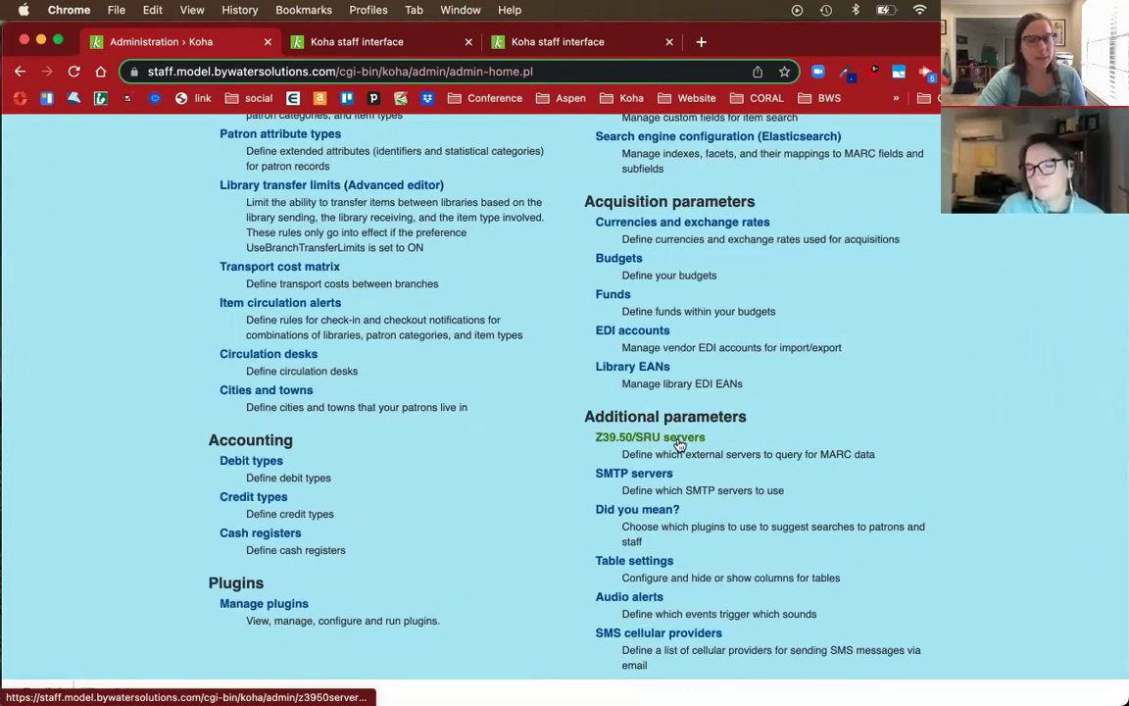
click(679, 441)
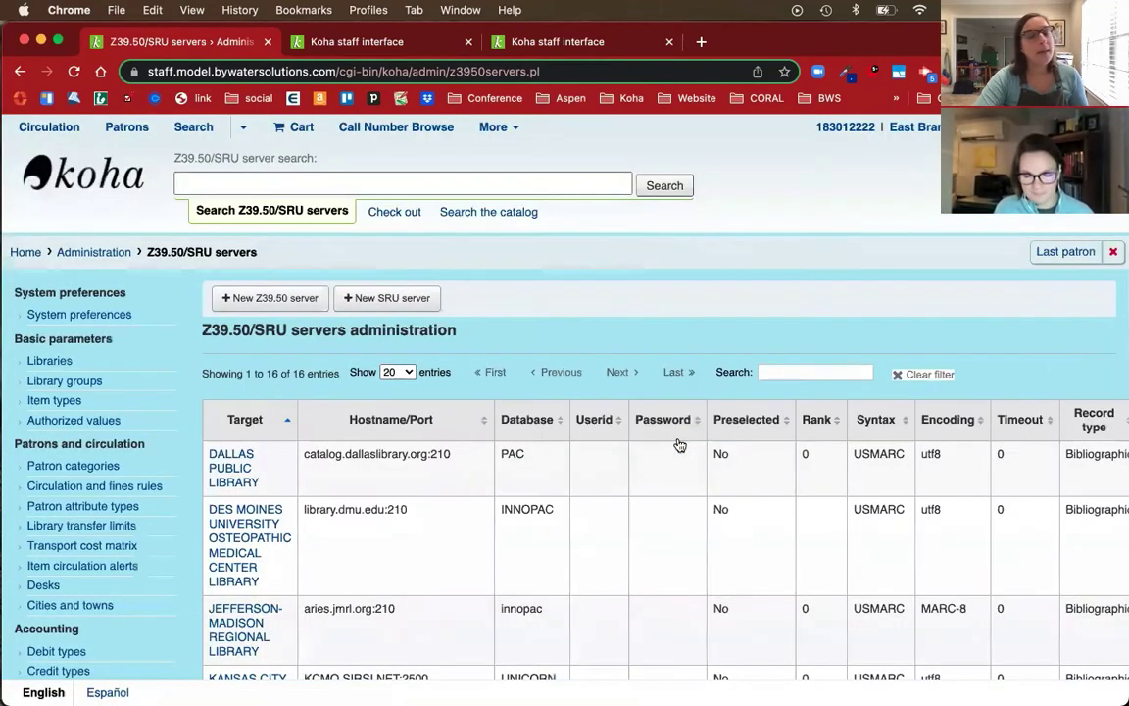
- Examine the Z39.50/SRU server targets and locate the MARIE TRAIN THREE FREE LIBRARY entry
scroll(630, 495, down, 5)
scroll(630, 495, down, 3)
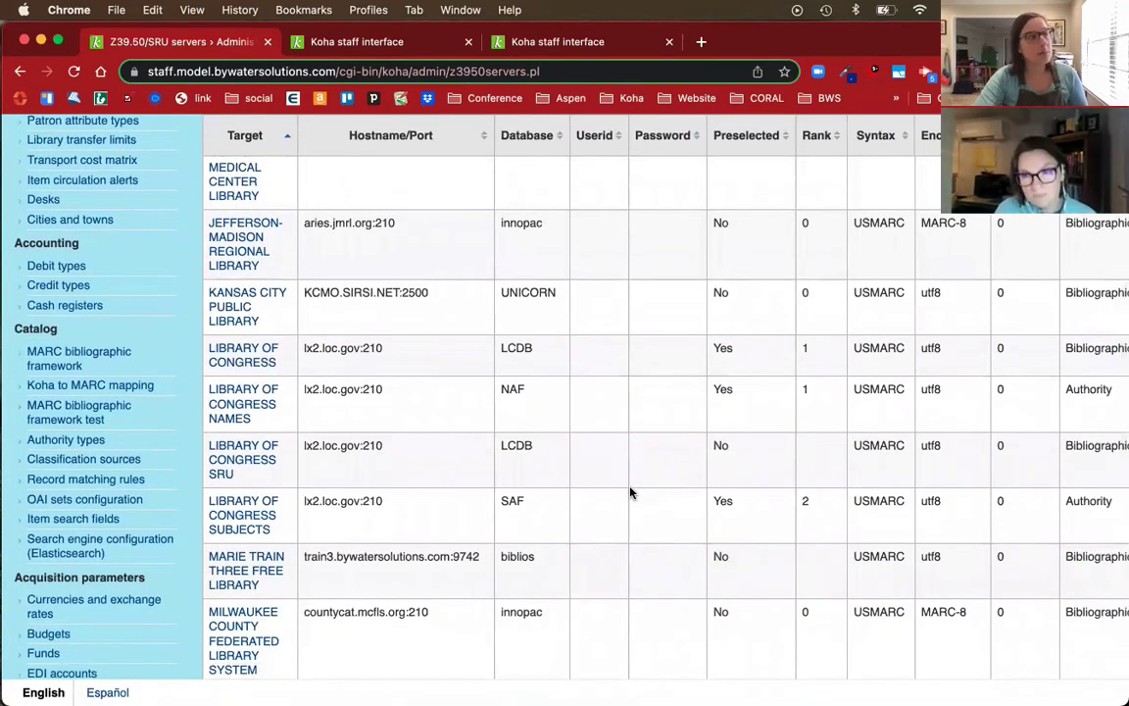
scroll(631, 492, down, 4)
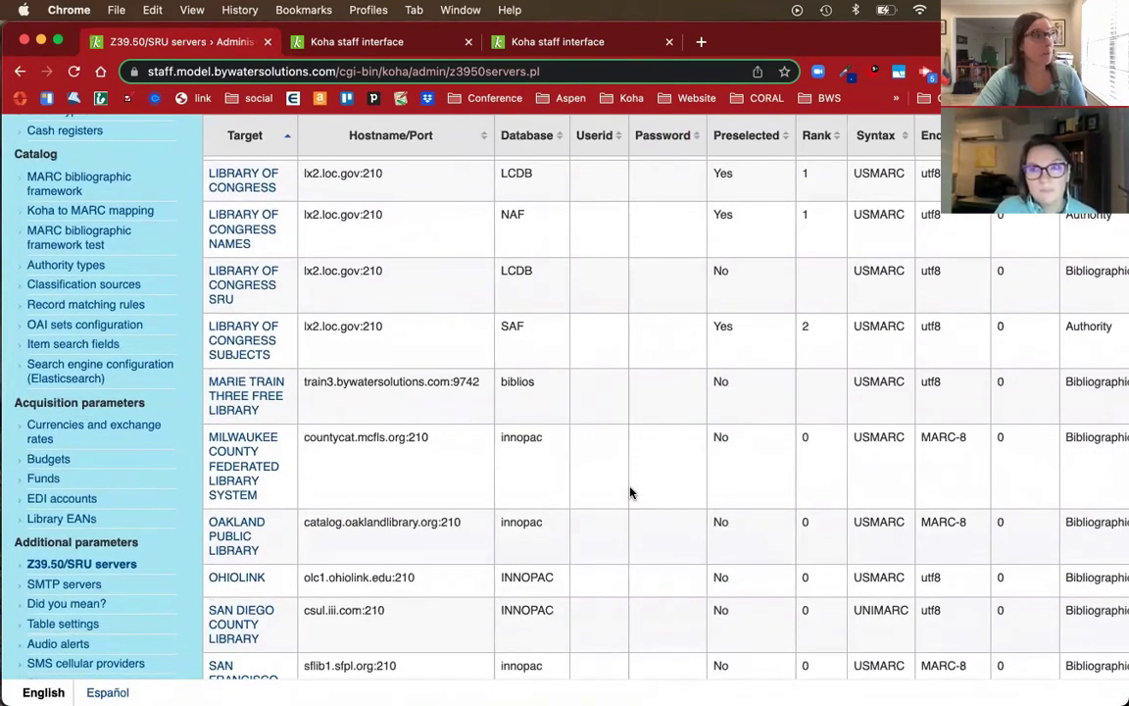
scroll(630, 493, down, 1)
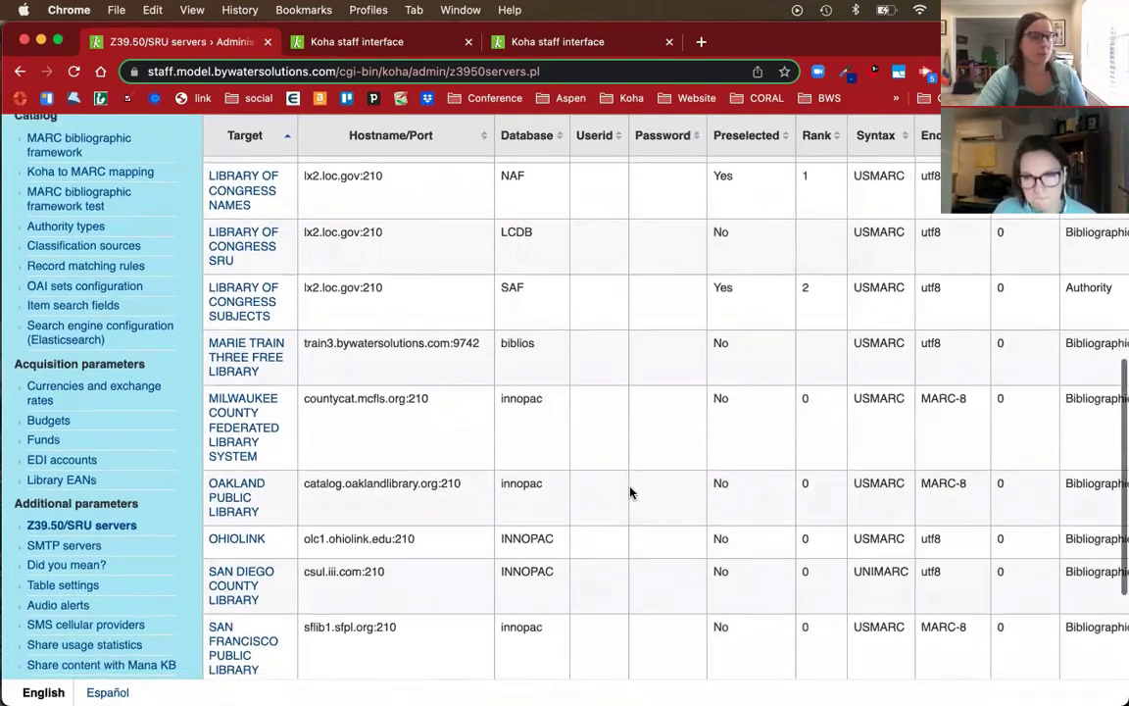
scroll(630, 491, down, 1)
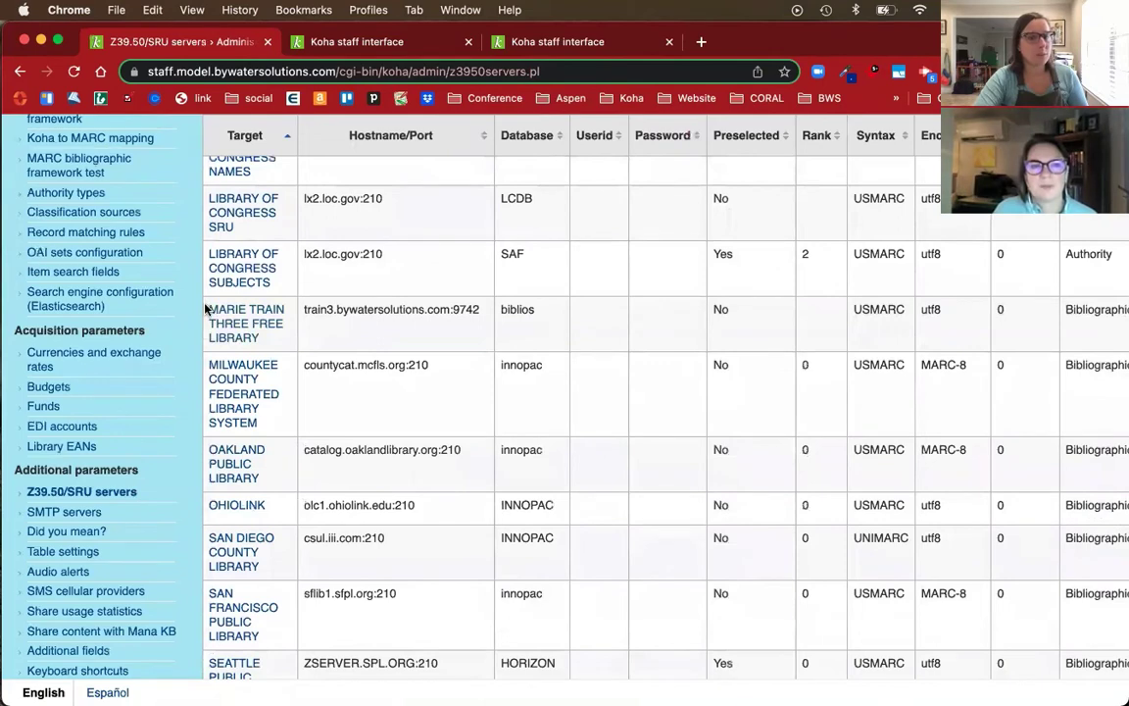
drag(206, 309, 286, 347)
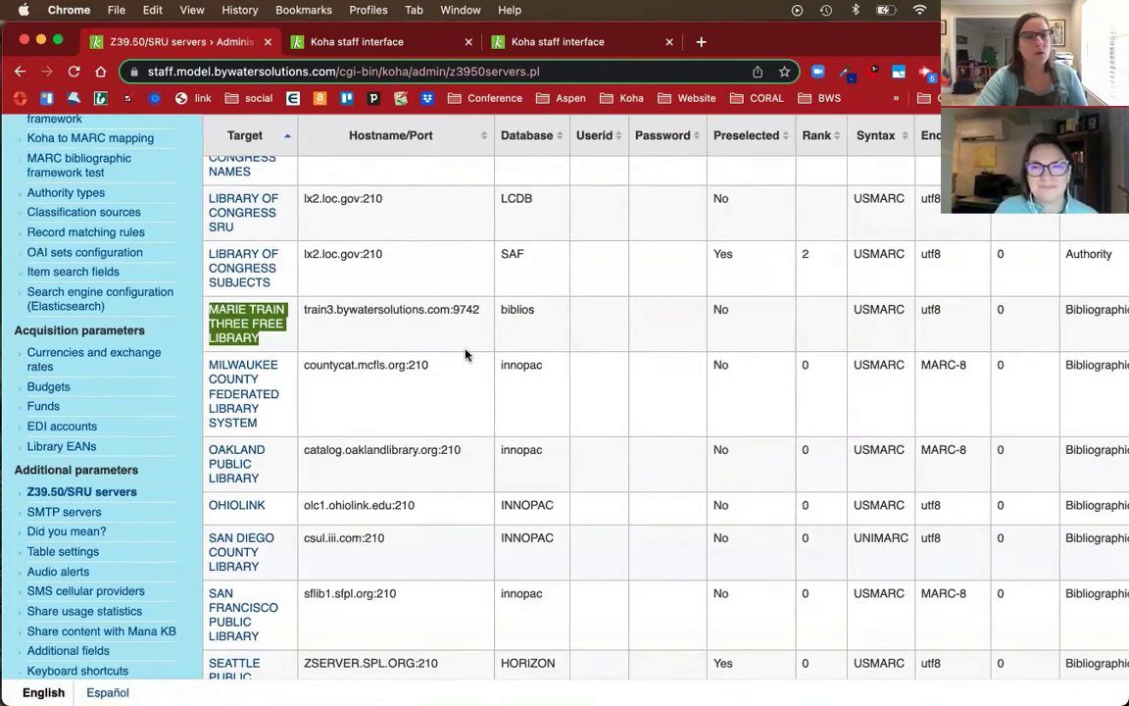
- Open the MARIE TRAIN THREE FREE LIBRARY server for editing and review its name, hostname, port and database settings
scroll(463, 355, right, 3)
click(1090, 314)
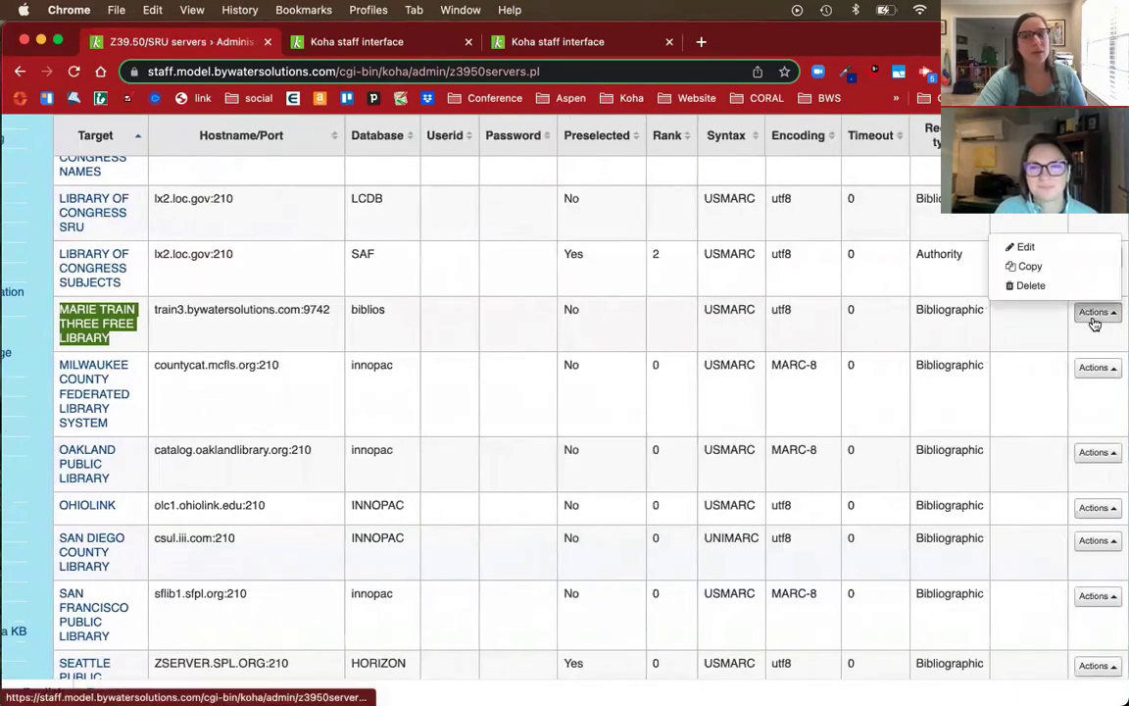
click(1048, 247)
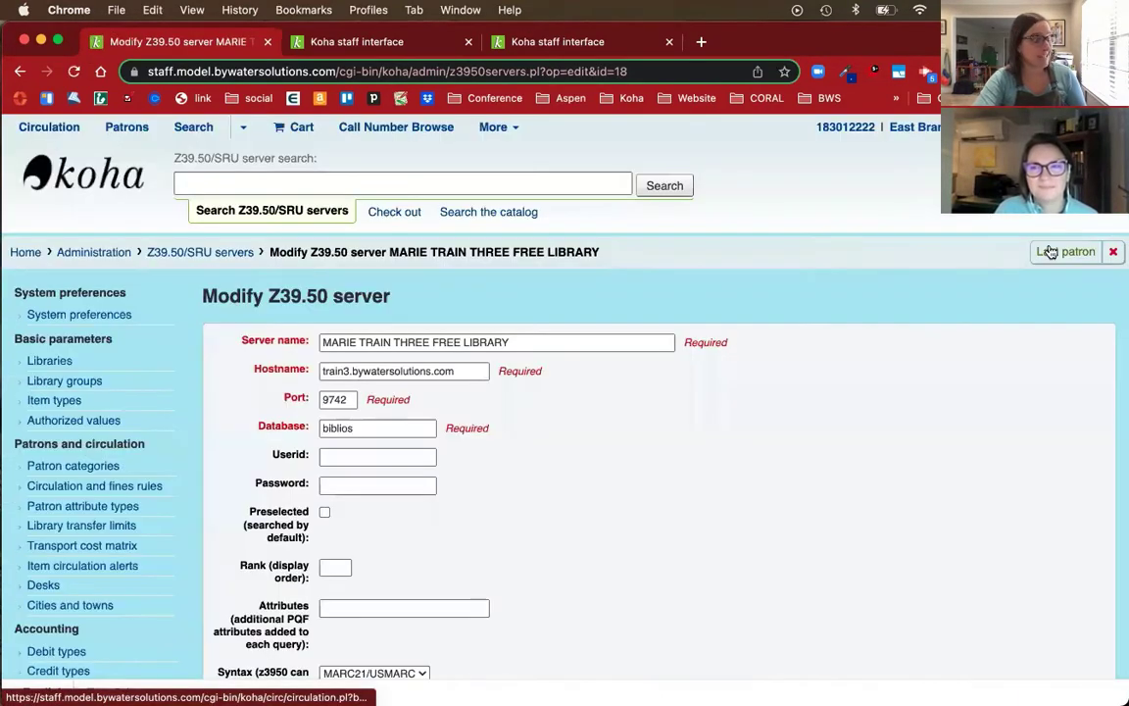
scroll(995, 387, down, 2)
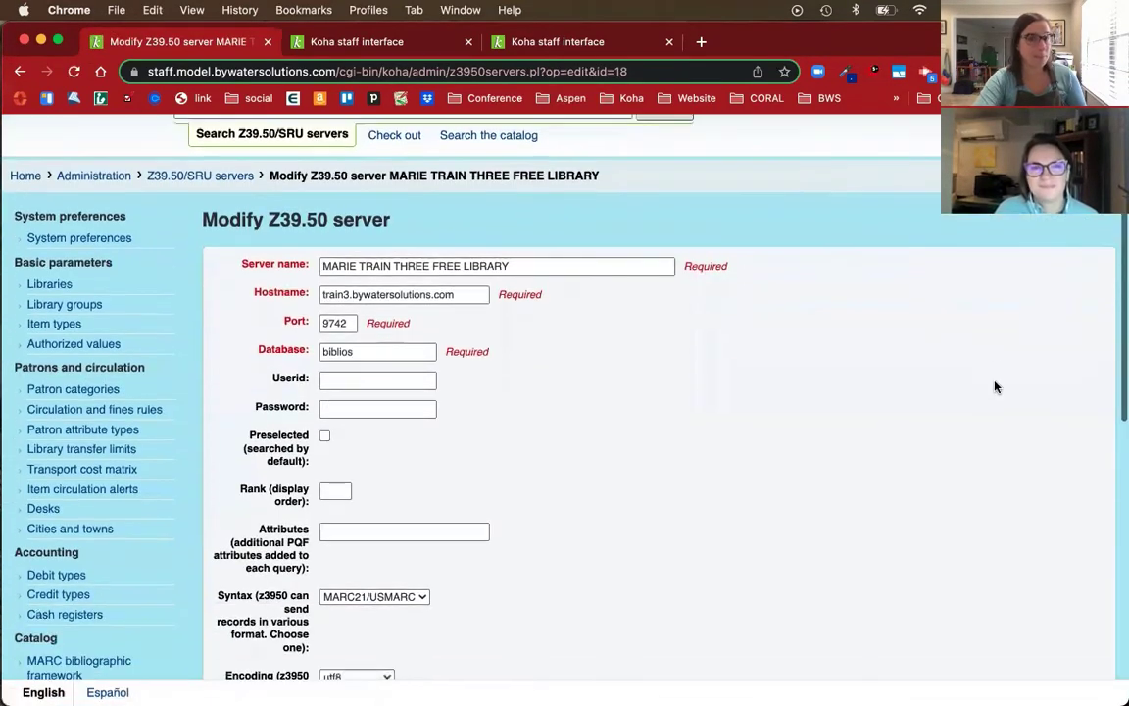
click(571, 258)
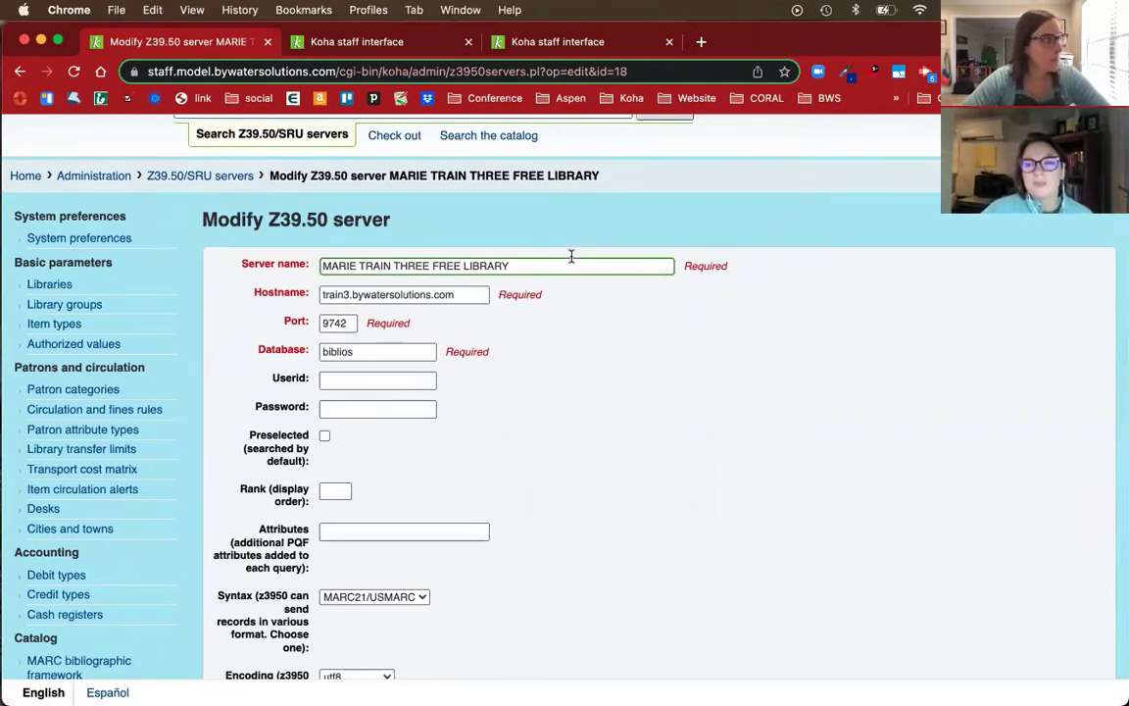
- Examine the remaining settings of the MARIE TRAIN THREE FREE LIBRARY server, including login, preselection, rank, syntax, encoding and record type
key(super+Left)
key(super+Tab)
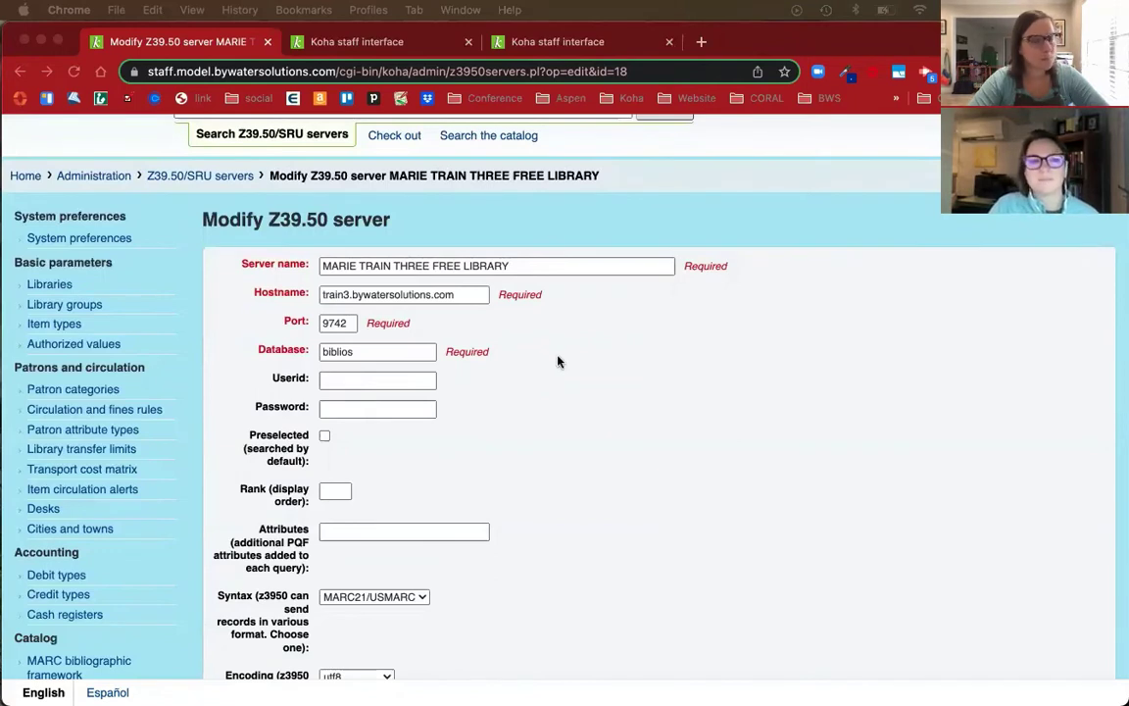
scroll(548, 345, down, 1)
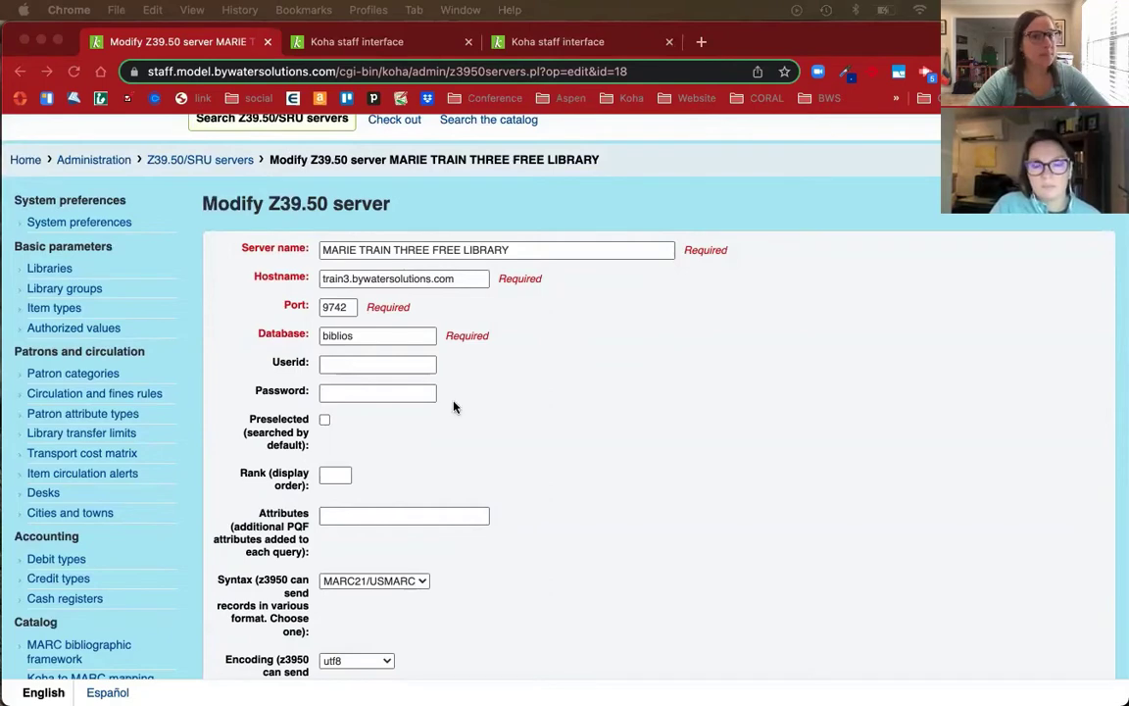
scroll(454, 403, down, 2)
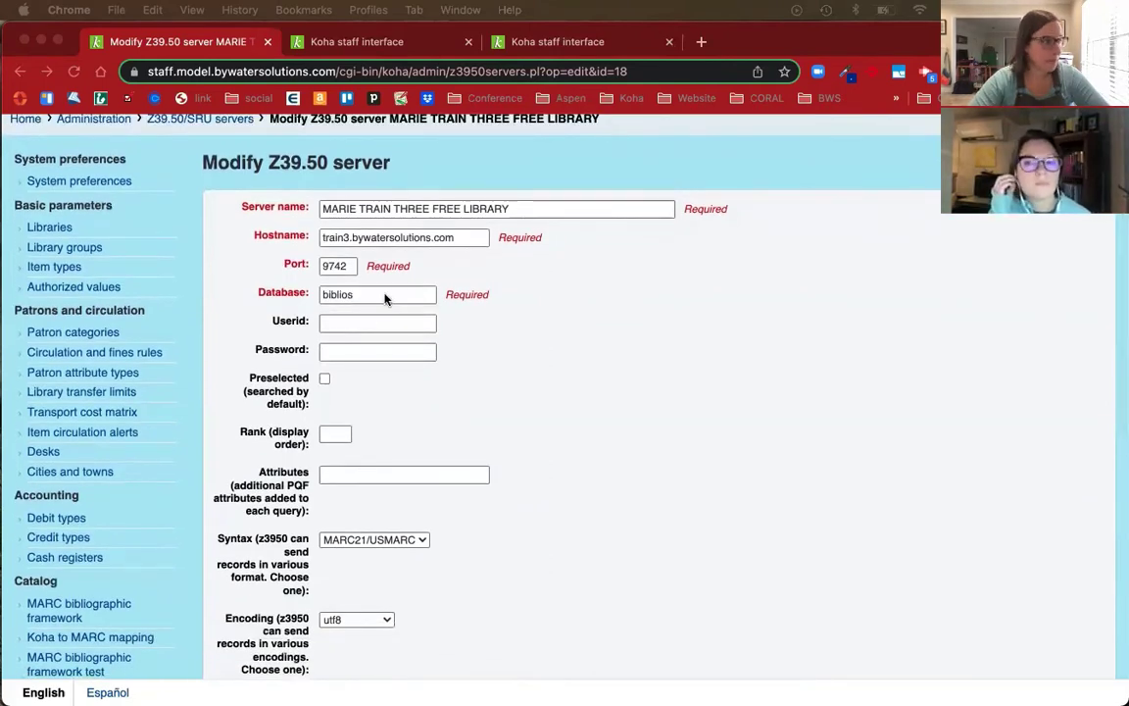
scroll(385, 299, down, 1)
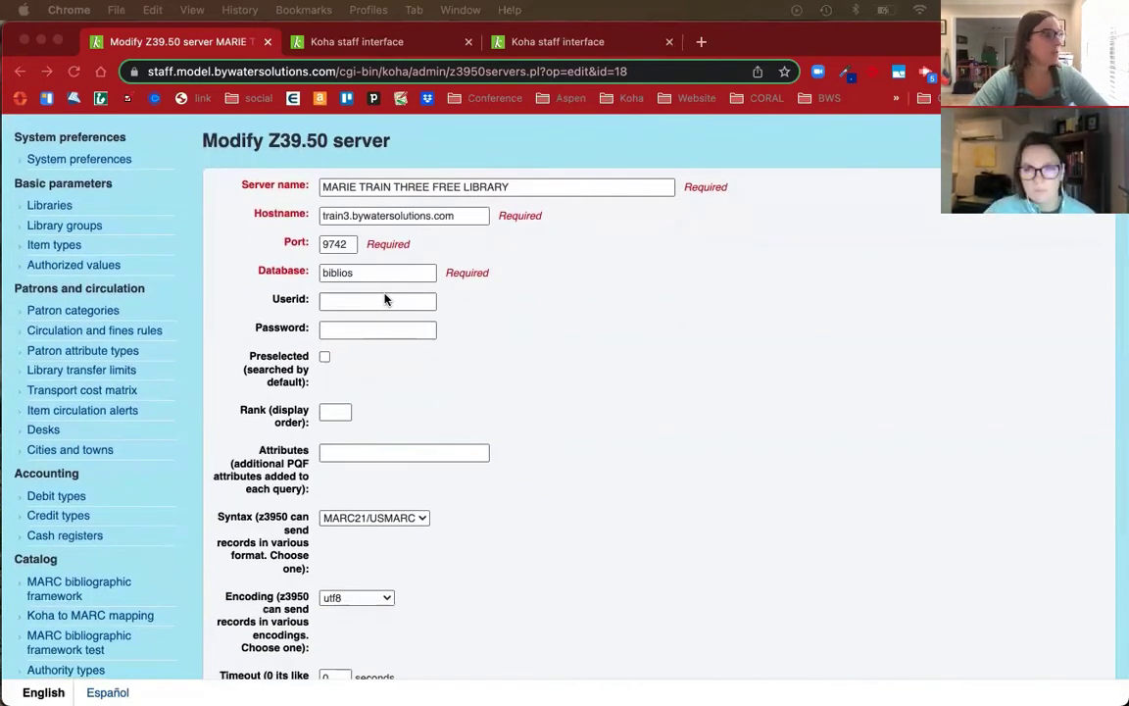
scroll(385, 299, down, 5)
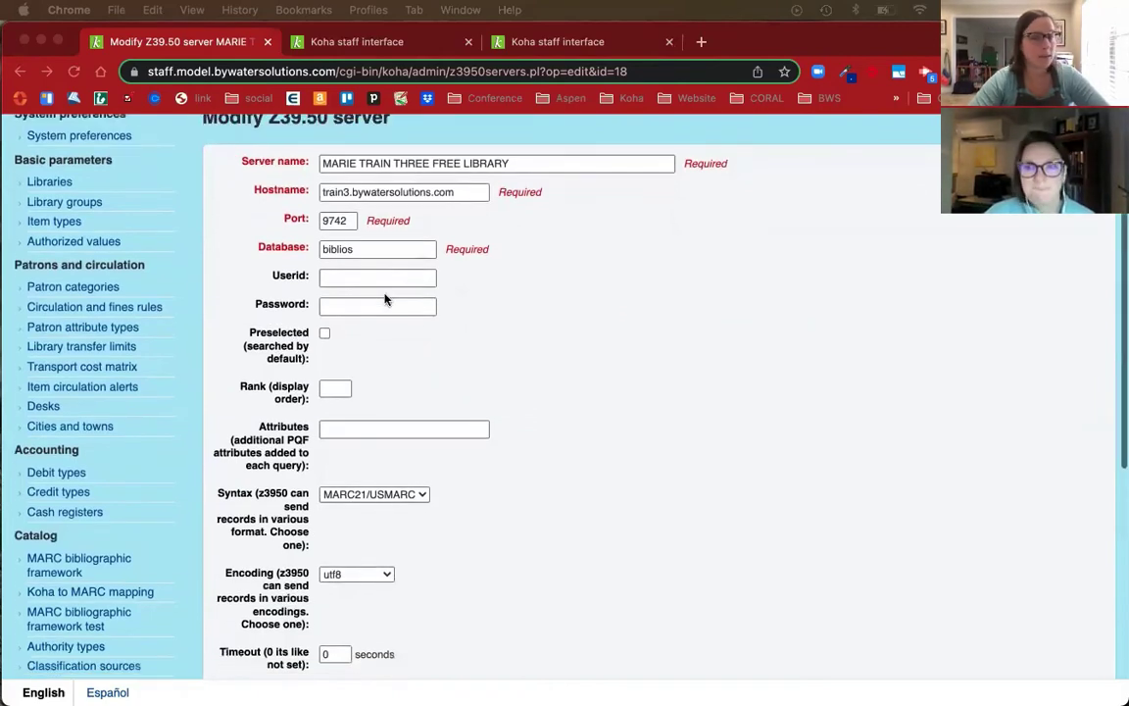
scroll(385, 299, down, 2)
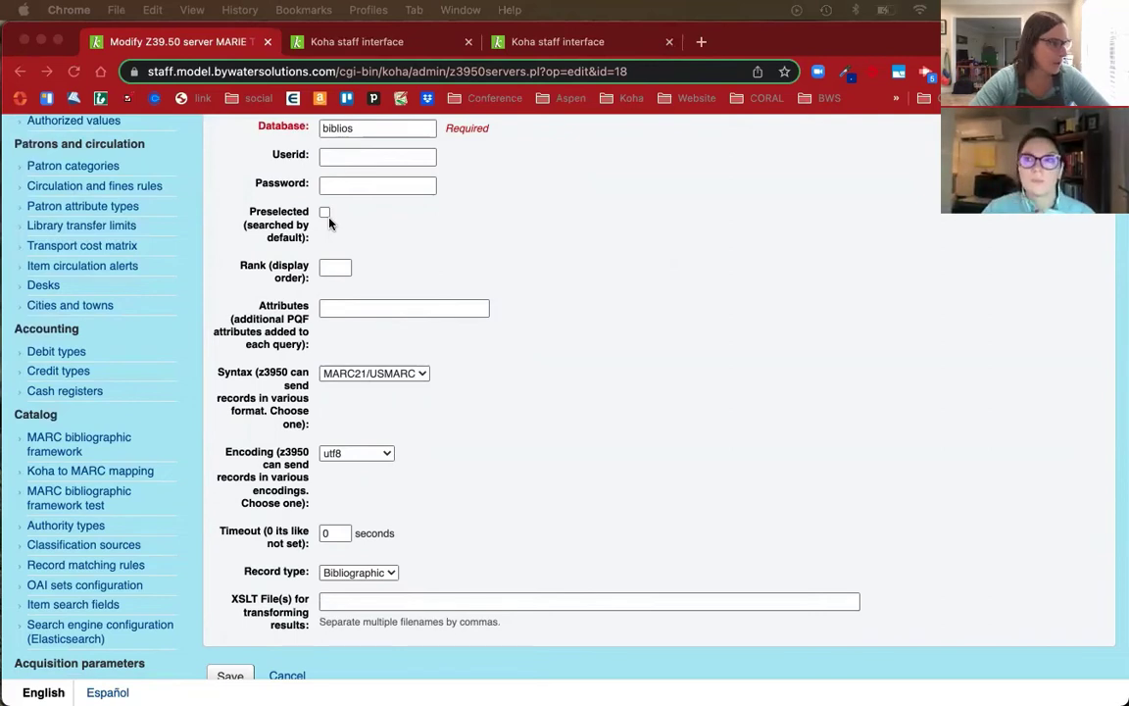
scroll(334, 245, down, 3)
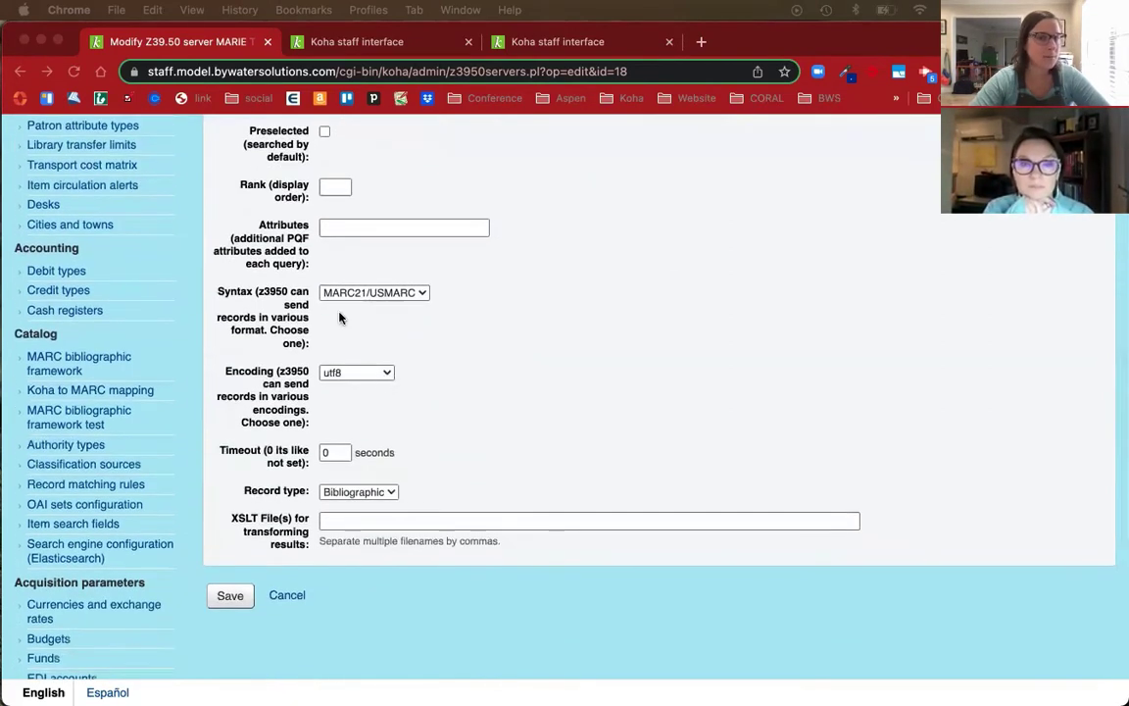
- Keep the server's syntax at MARC21/USMARC, check its encoding setting and save the server
click(365, 295)
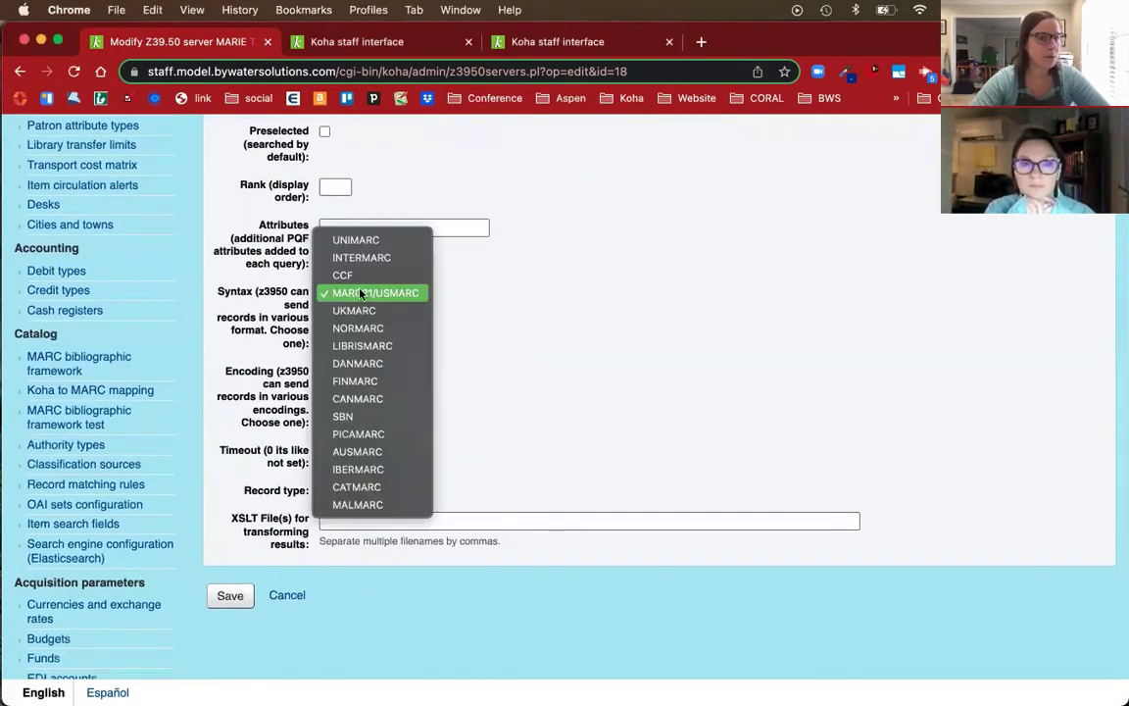
click(408, 292)
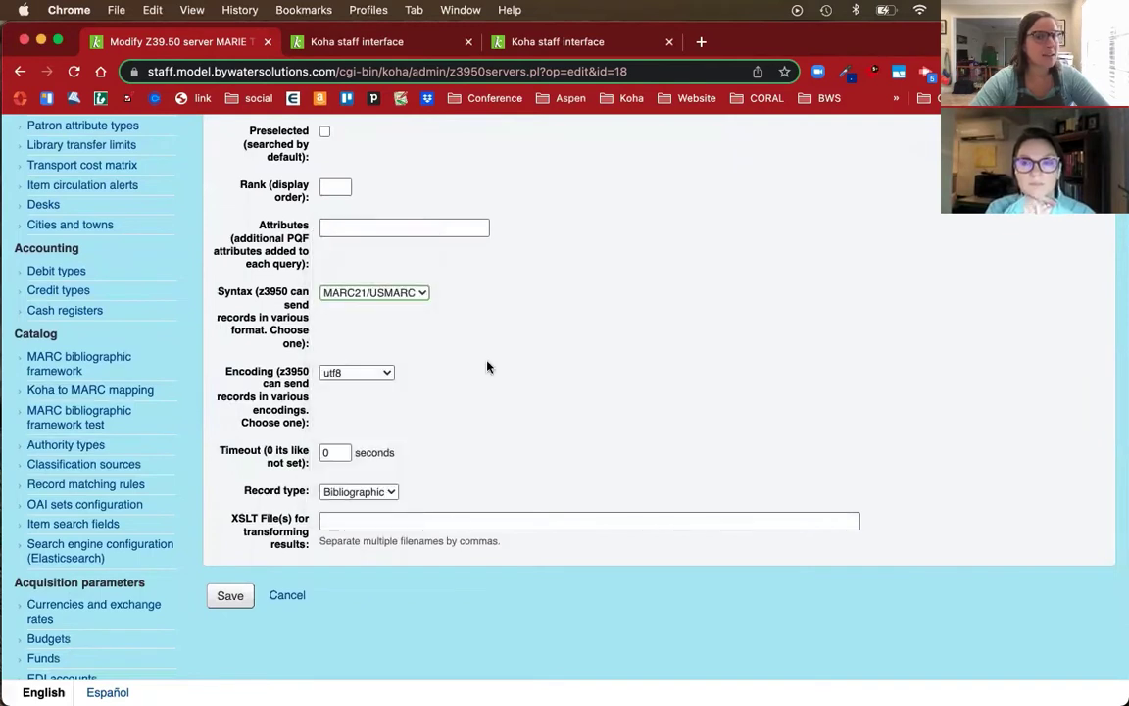
scroll(487, 367, down, 2)
drag(225, 301, 308, 309)
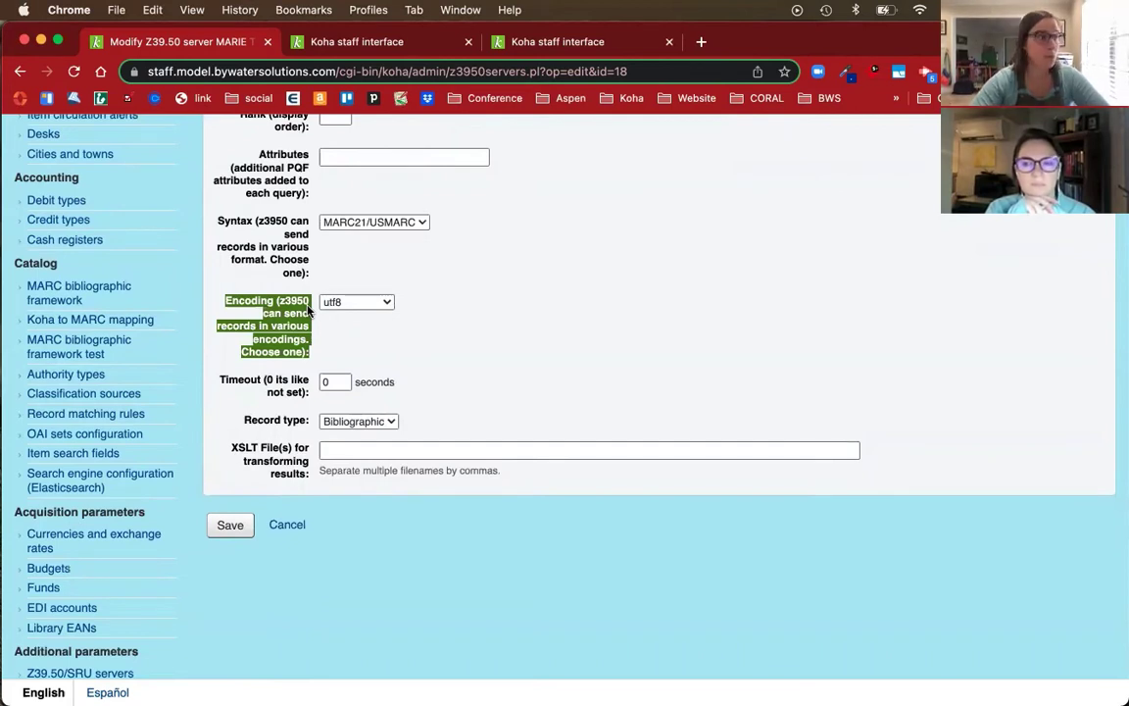
click(466, 336)
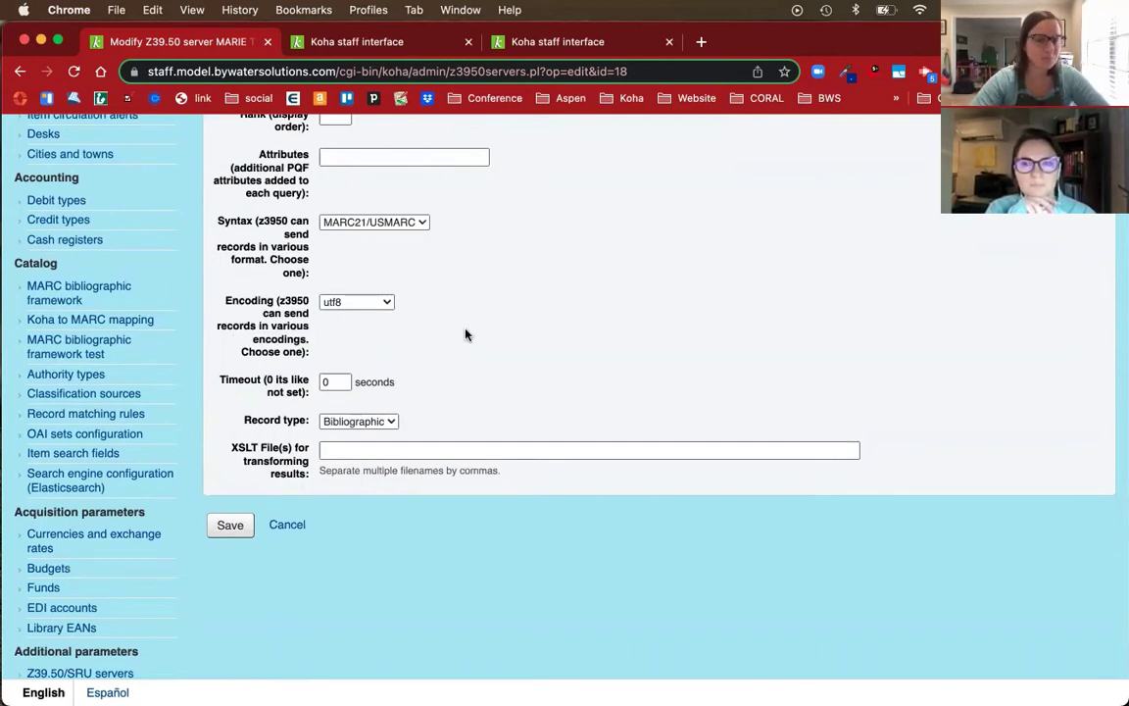
click(228, 525)
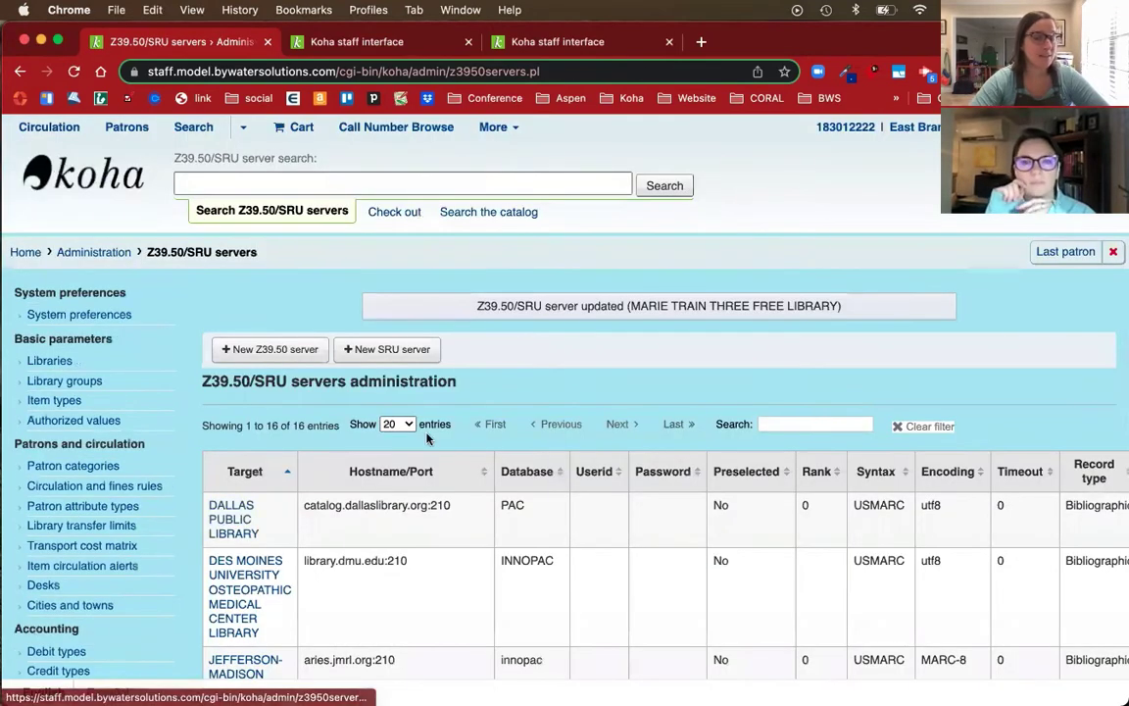
- Look through the full list of Z39.50/SRU server targets
scroll(429, 438, down, 5)
scroll(428, 438, down, 5)
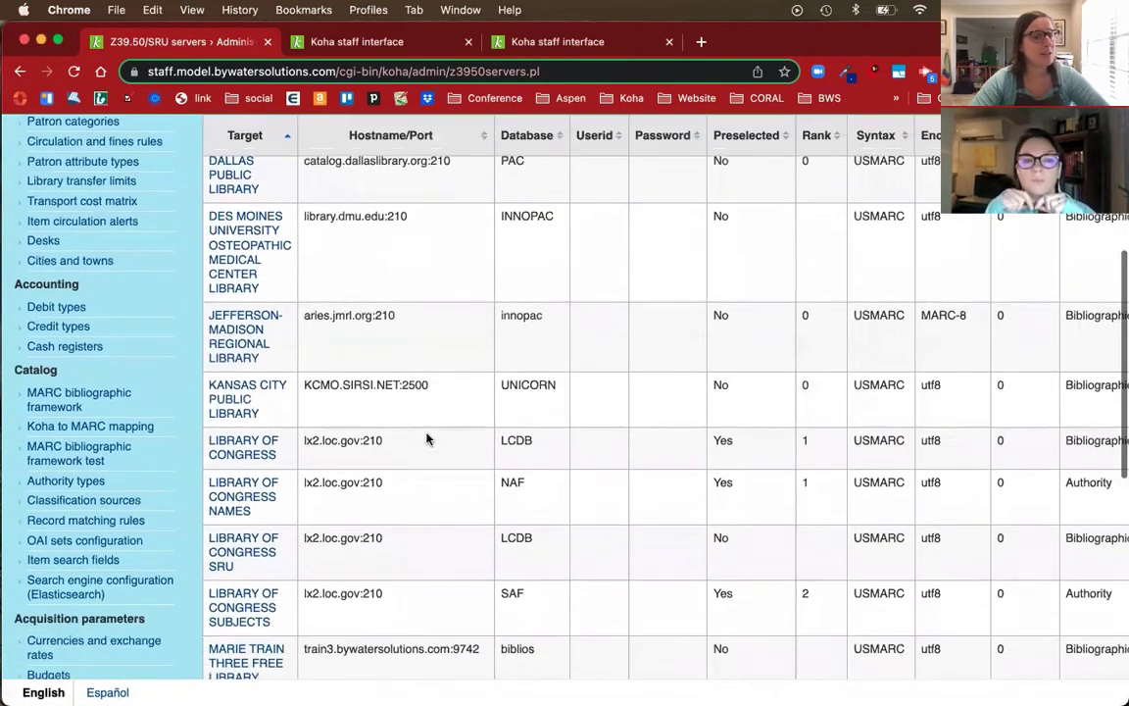
scroll(428, 438, down, 7)
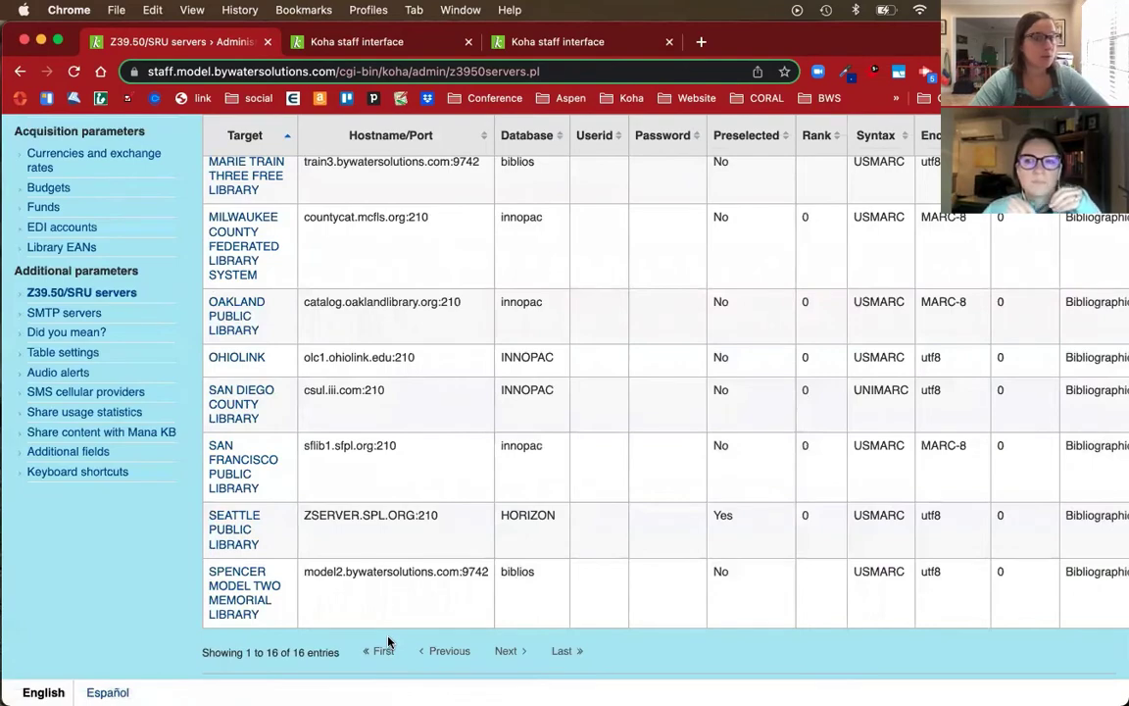
scroll(388, 642, up, 10)
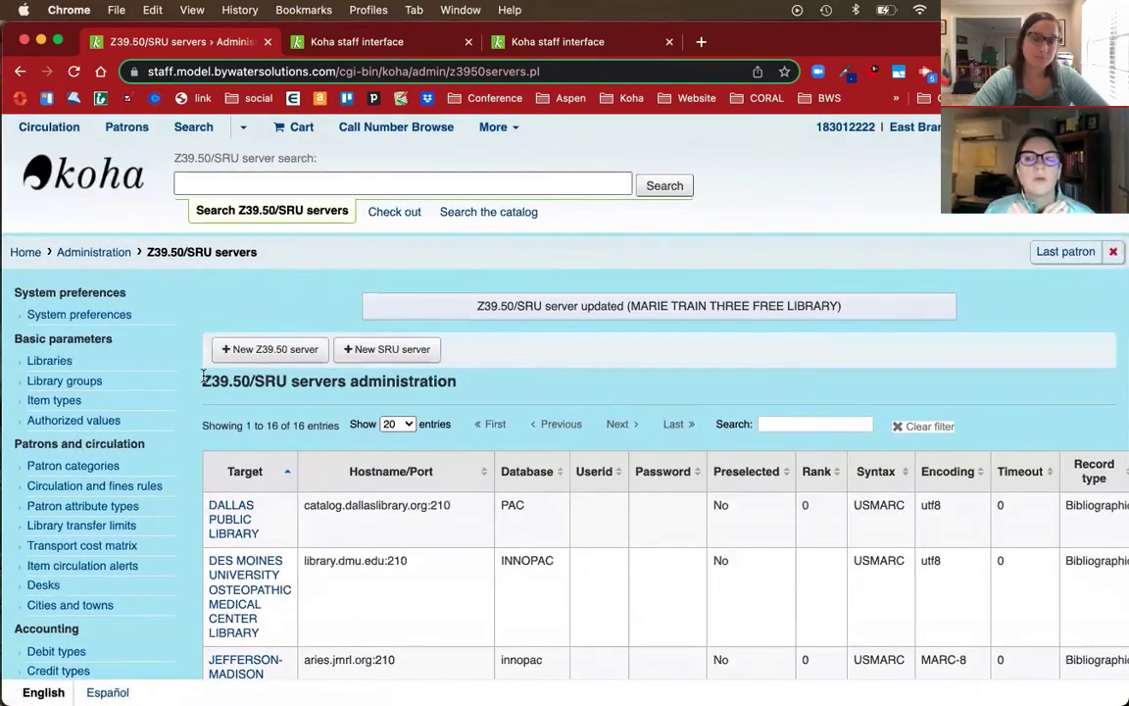
- Reopen the Z39.50/SRU servers list from Koha administration and open the SPENCER MODEL TWO MEMORIAL LIBRARY server for editing
click(93, 252)
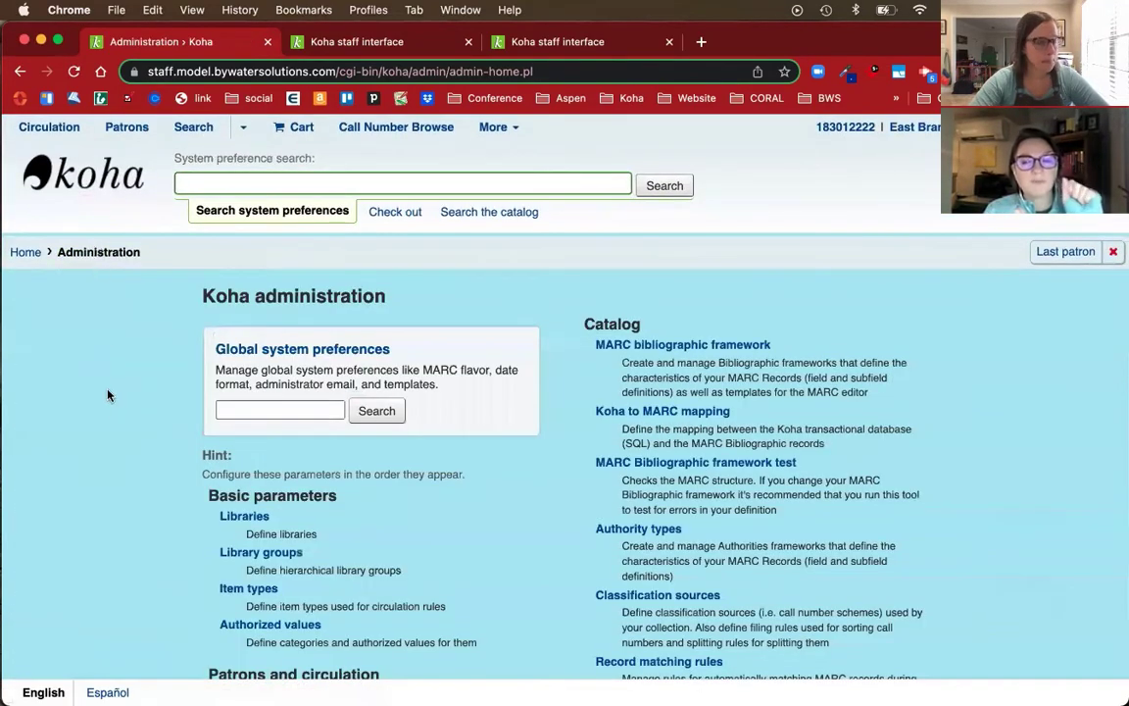
scroll(109, 402, down, 1)
scroll(113, 410, down, 10)
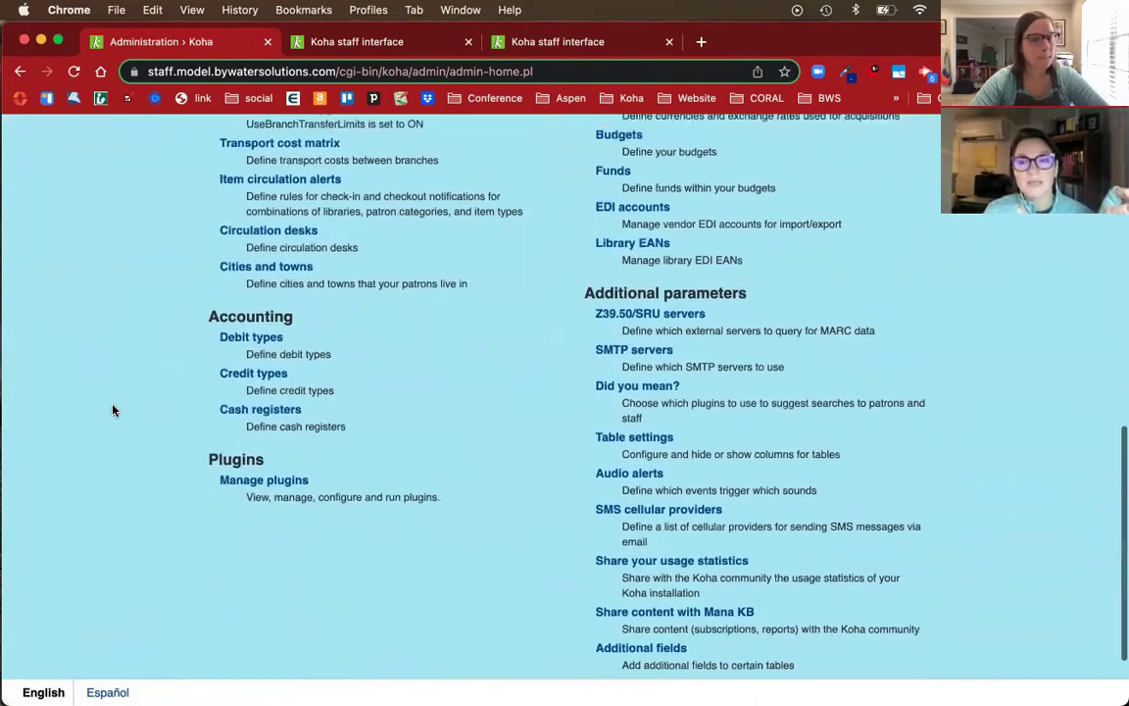
click(646, 304)
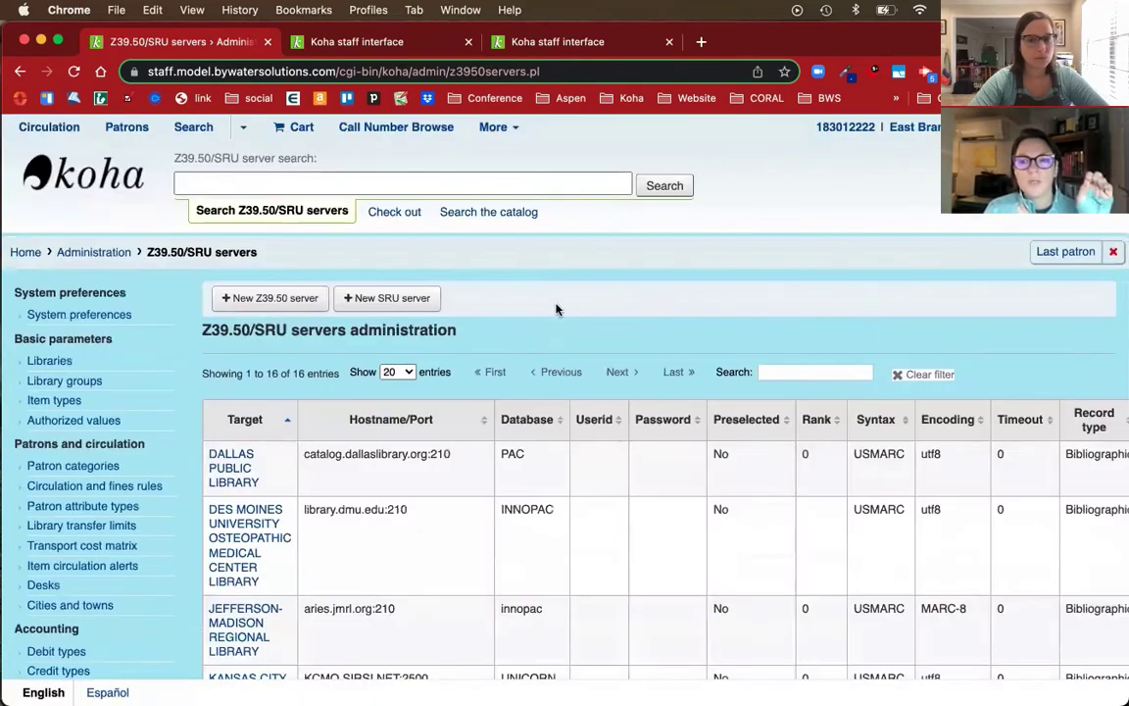
scroll(252, 492, down, 1)
scroll(252, 492, down, 15)
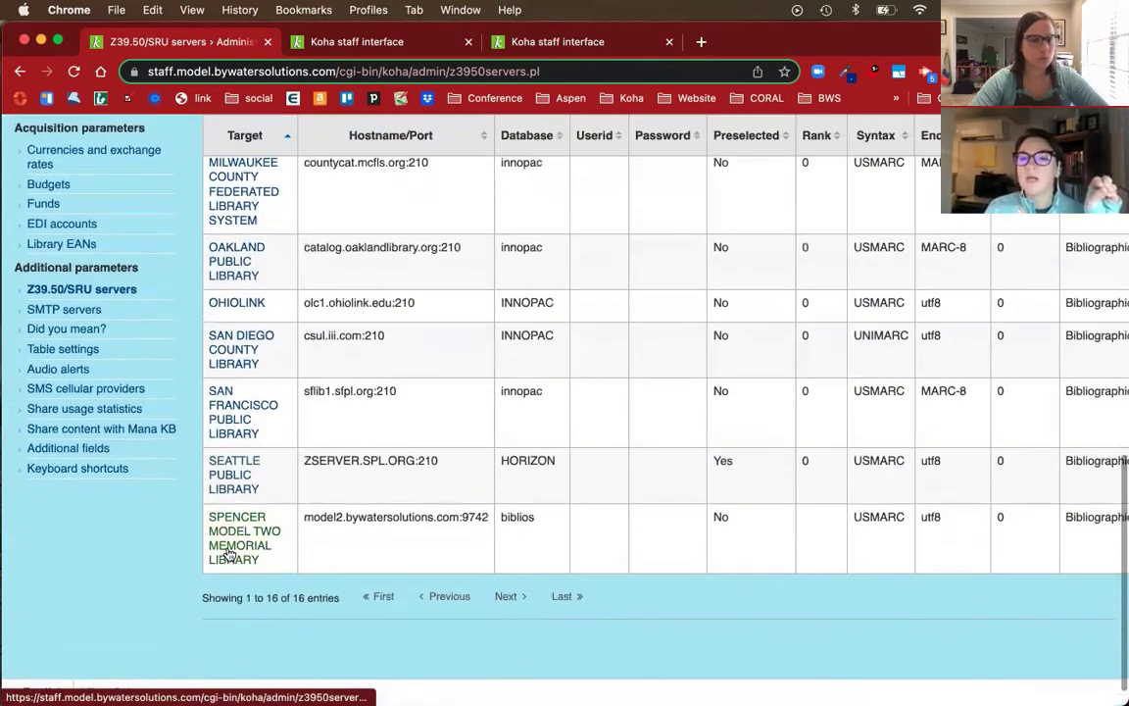
click(226, 553)
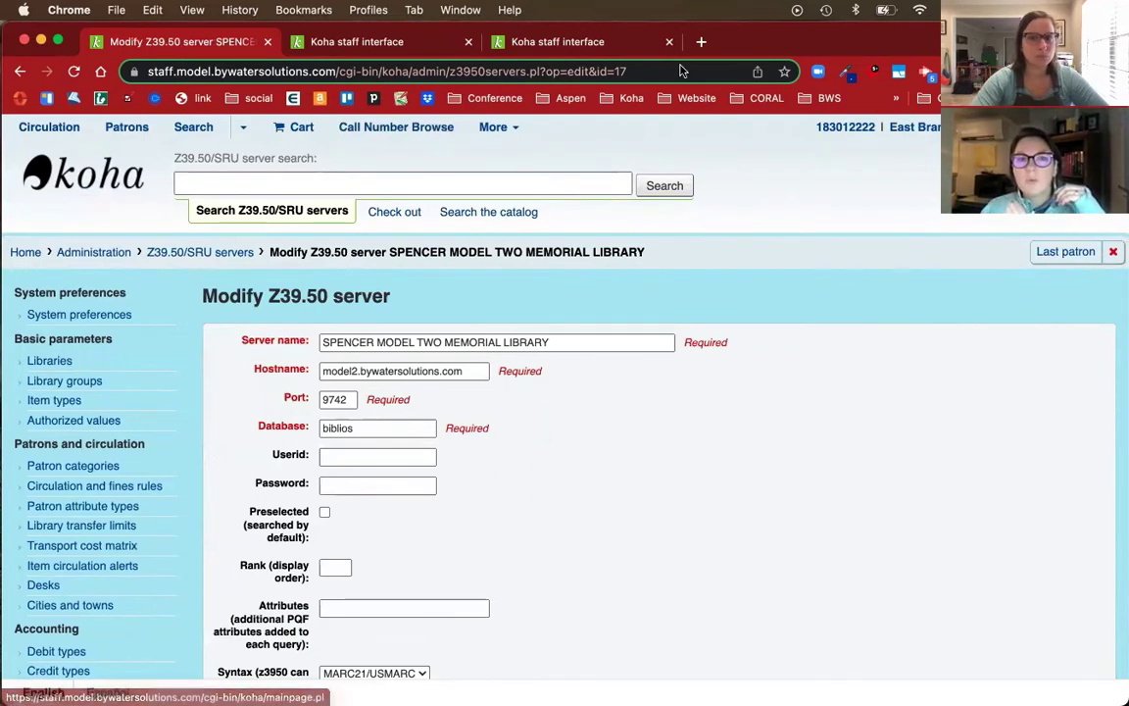
- Locate and highlight the server's id parameter in the page address
click(648, 71)
click(649, 70)
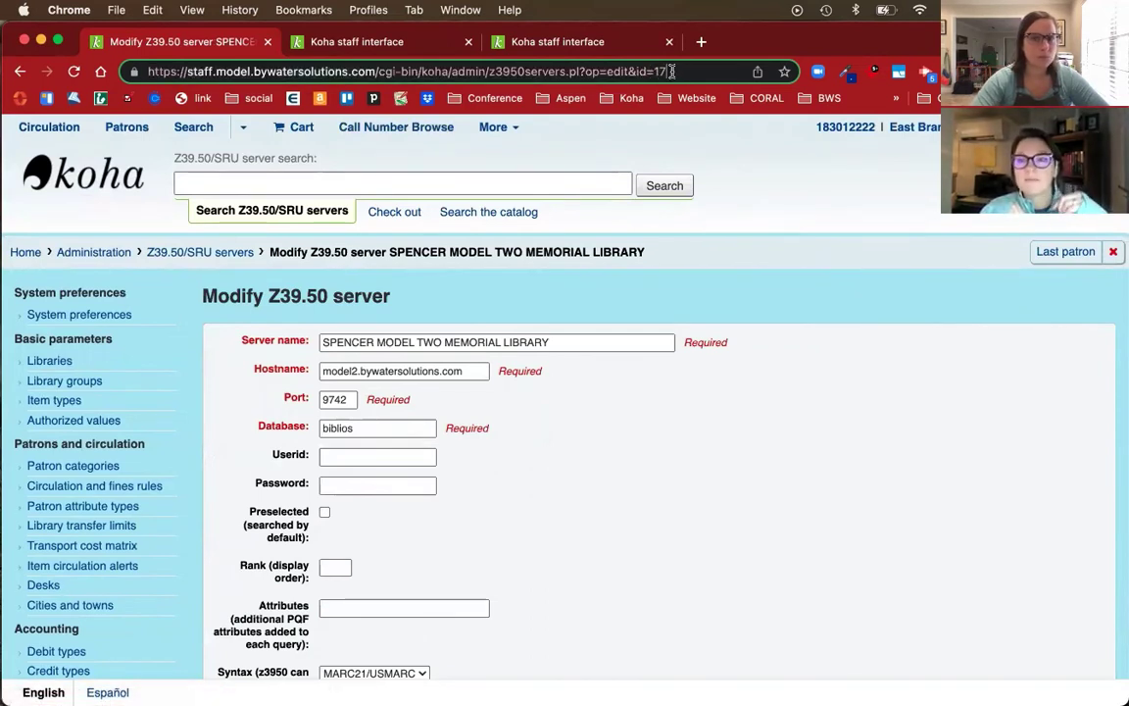
drag(667, 70, 637, 70)
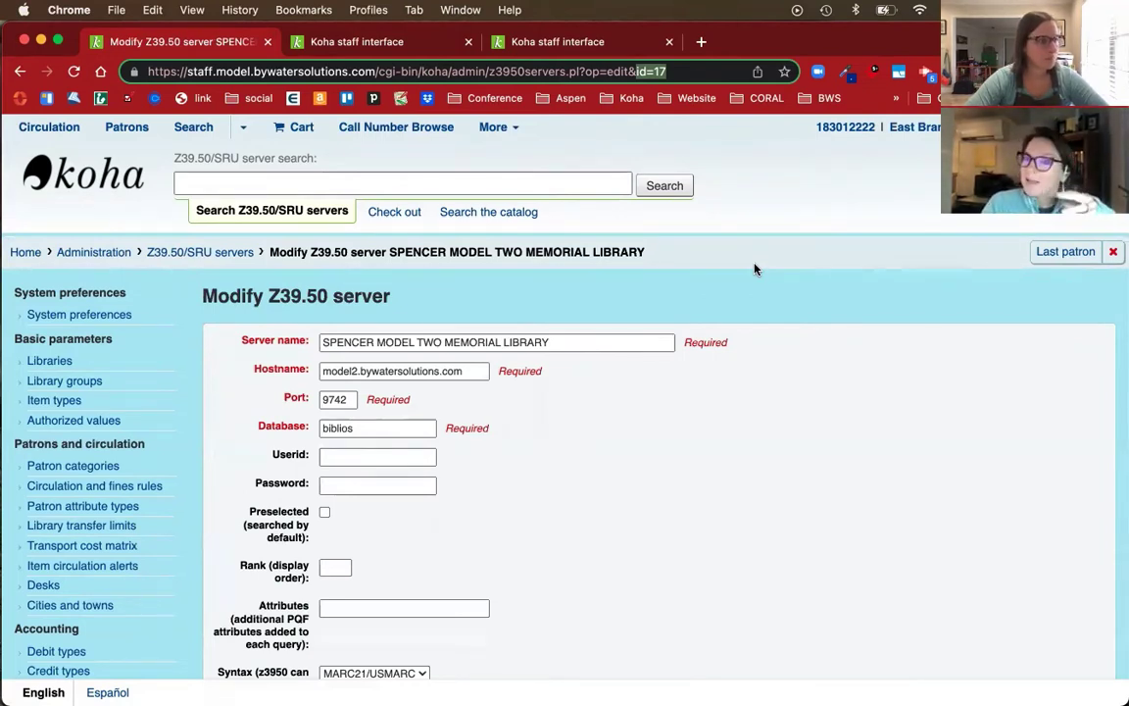
- Return to Koha administration and open the plugin management page
click(95, 255)
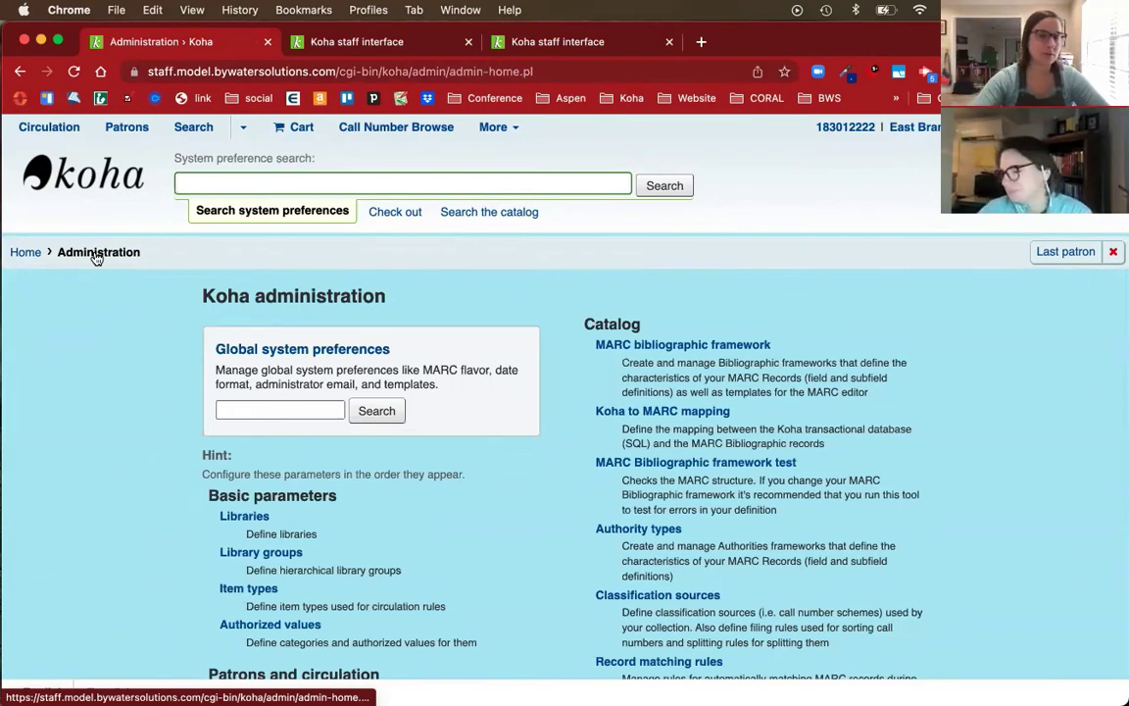
scroll(537, 545, down, 5)
scroll(537, 545, down, 4)
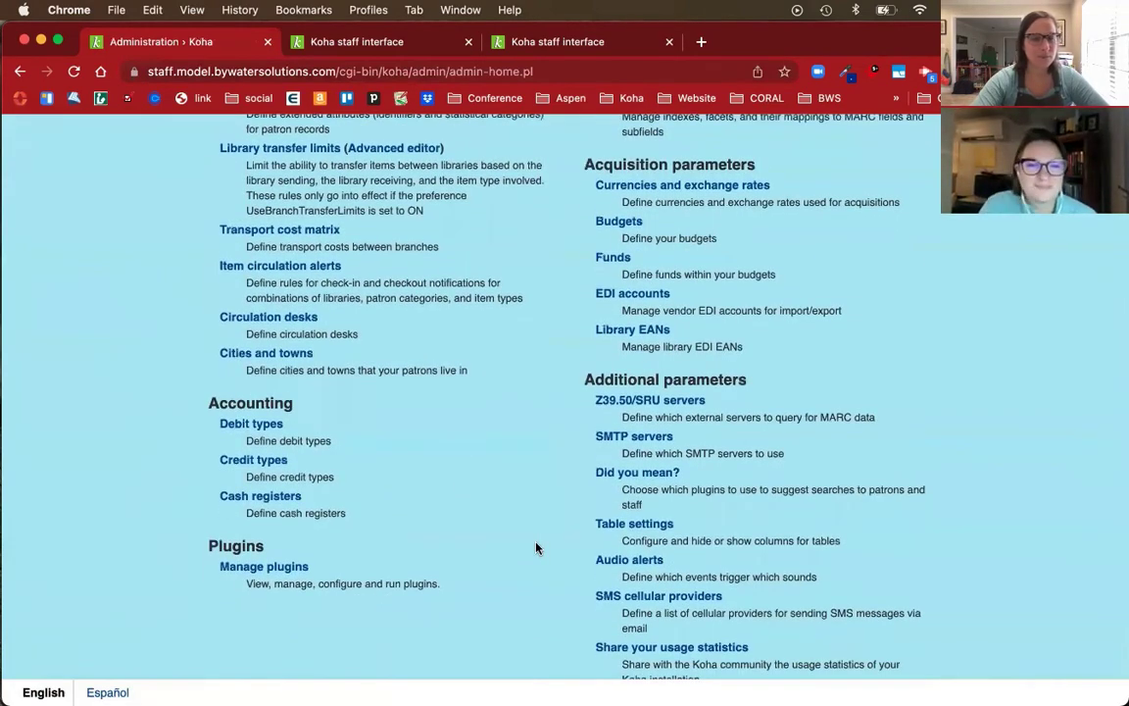
scroll(535, 539, down, 3)
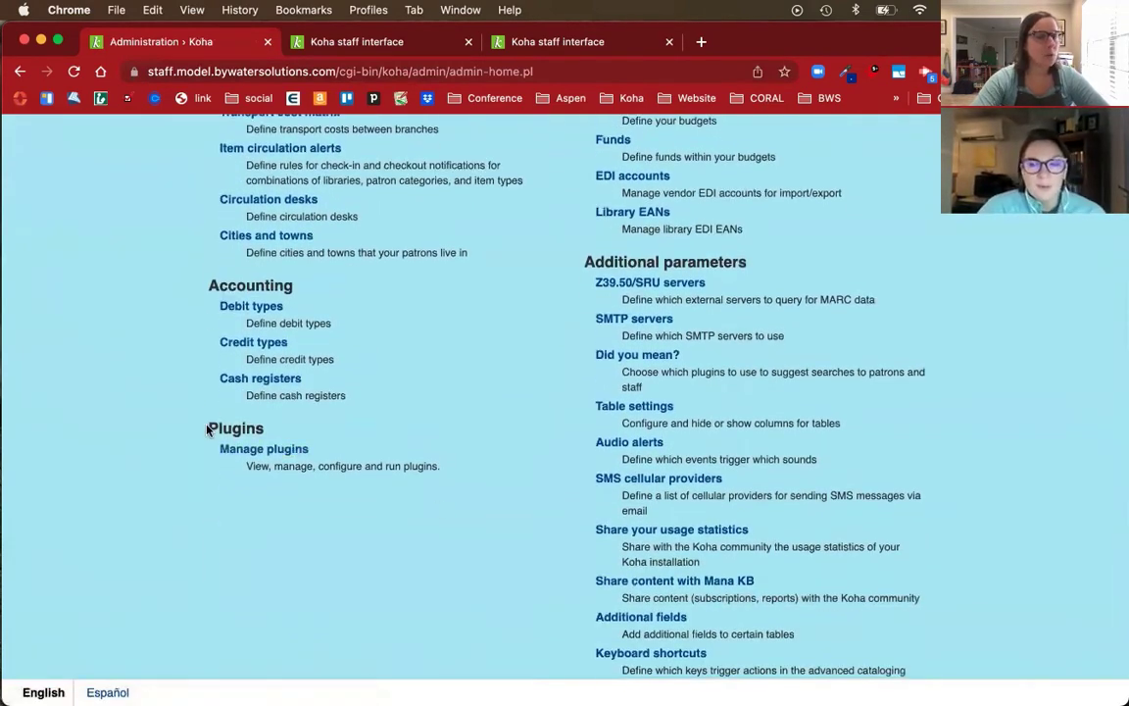
drag(207, 429, 283, 426)
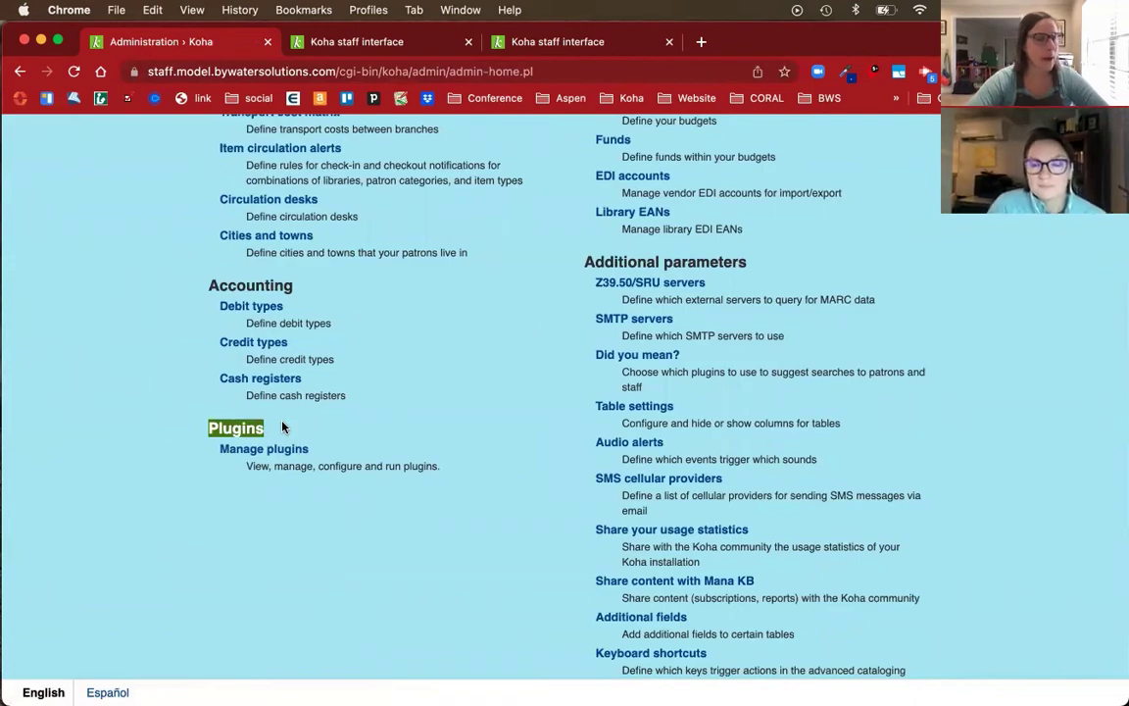
click(252, 458)
- Find the ILL plugin Koha <-> Koha among the installed plugins and open its configuration
scroll(253, 455, down, 5)
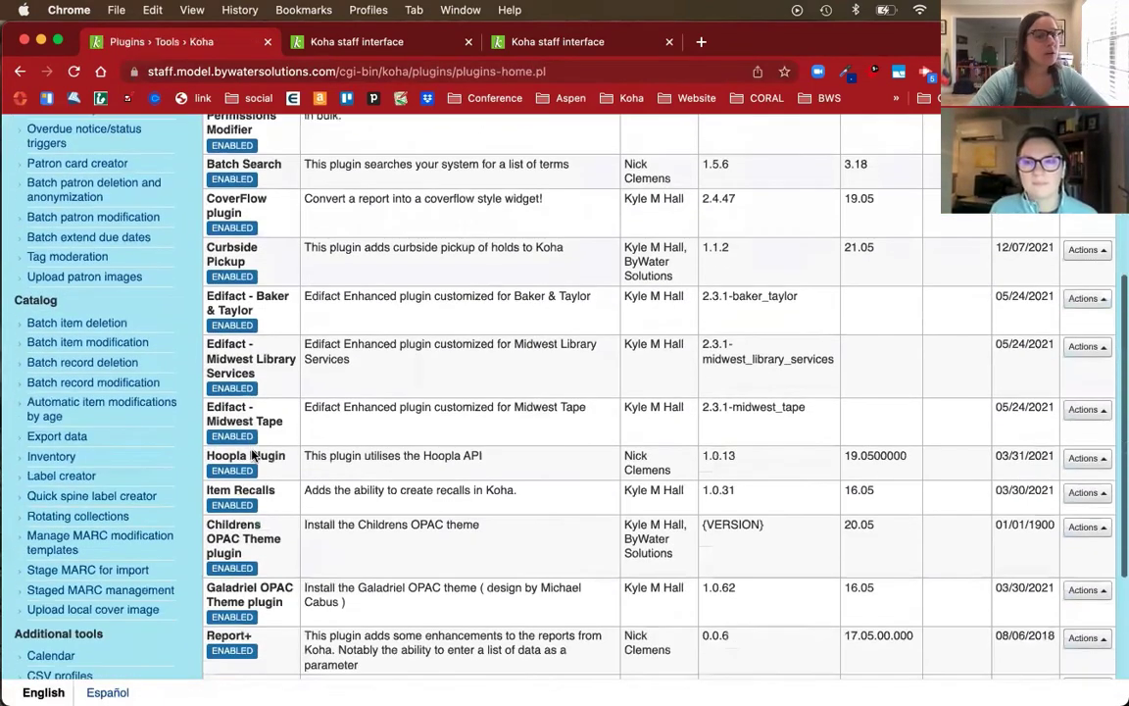
scroll(253, 456, down, 4)
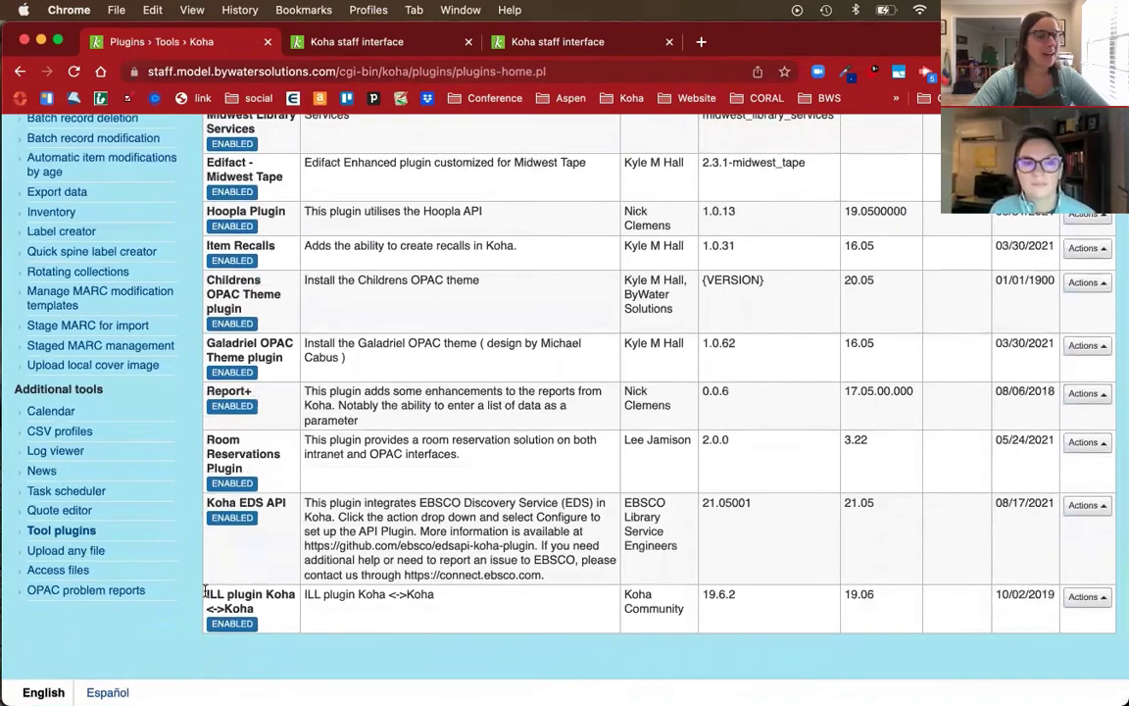
drag(205, 592, 301, 596)
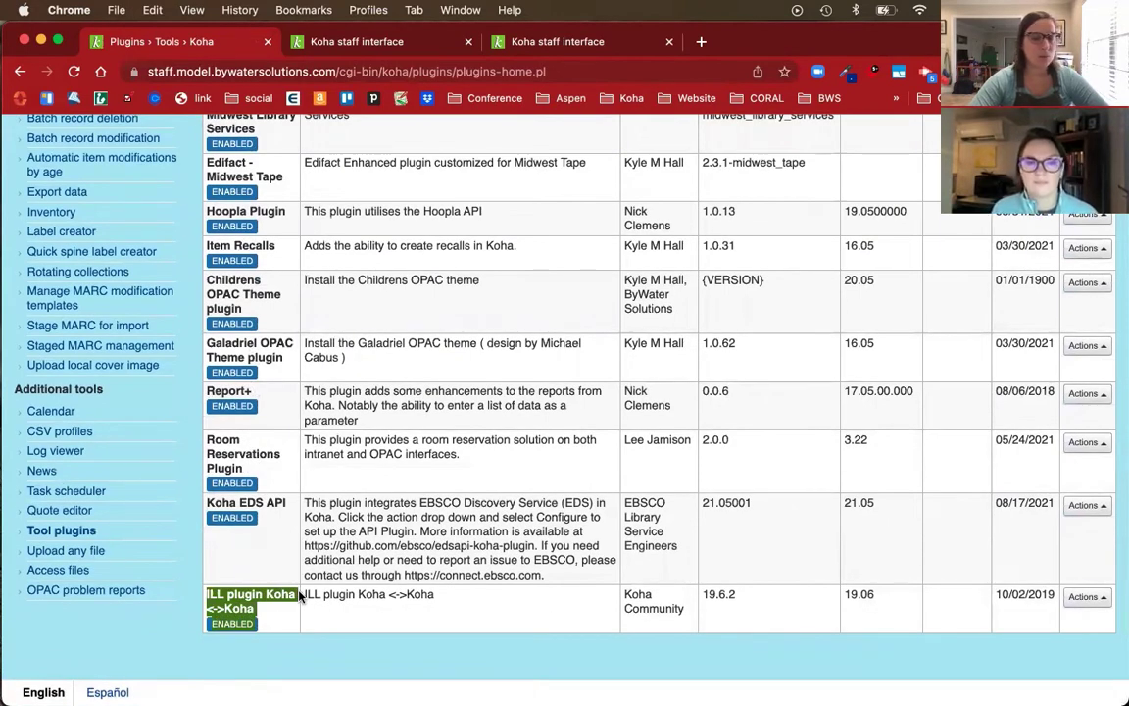
click(1085, 598)
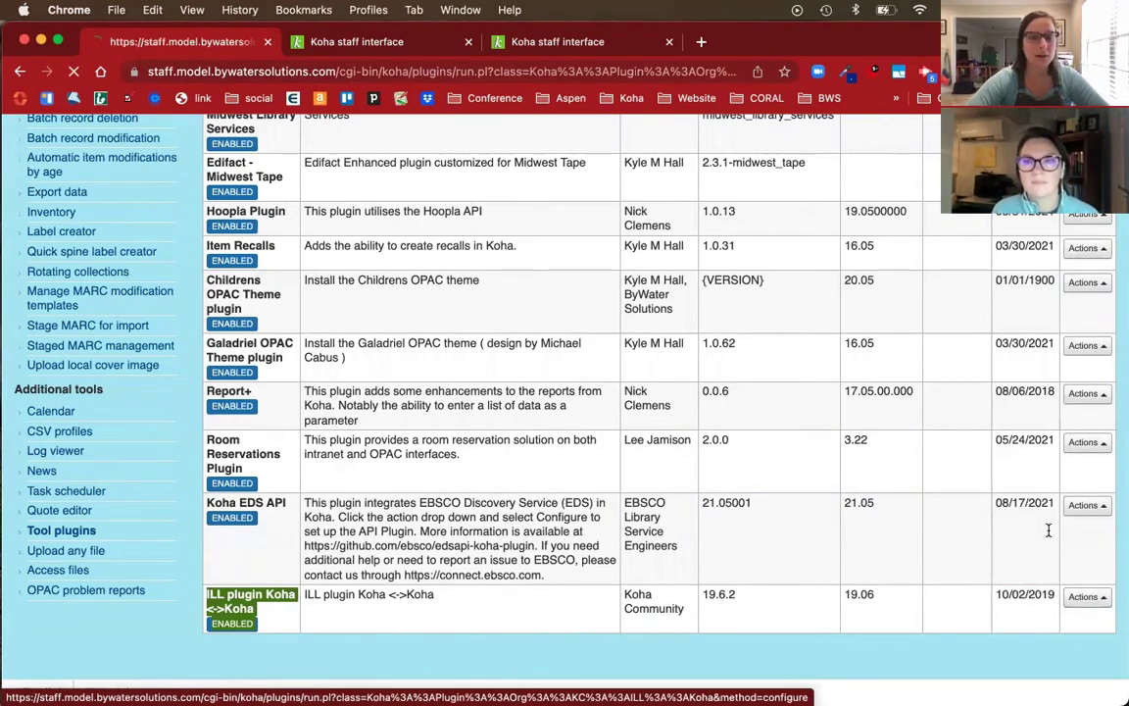
click(1049, 533)
scroll(1046, 527, left, 3)
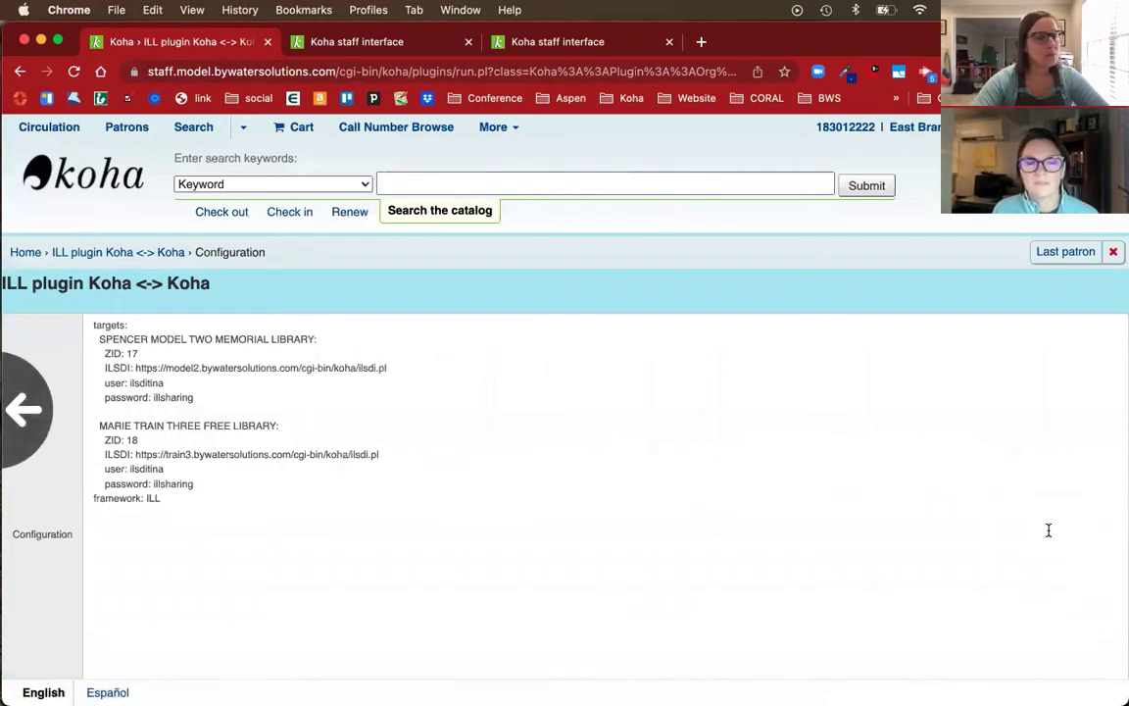
- Examine the ZID and ILSDI entries of the SPENCER MODEL TWO MEMORIAL LIBRARY target in the plugin configuration
scroll(1047, 524, down, 3)
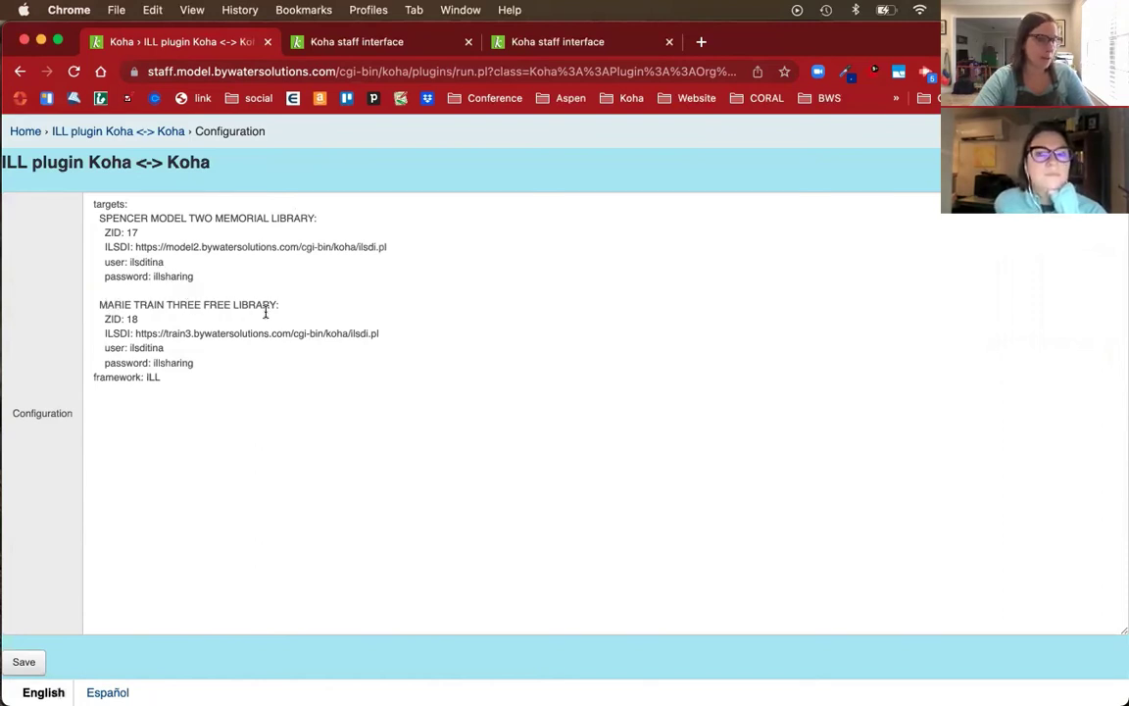
click(141, 233)
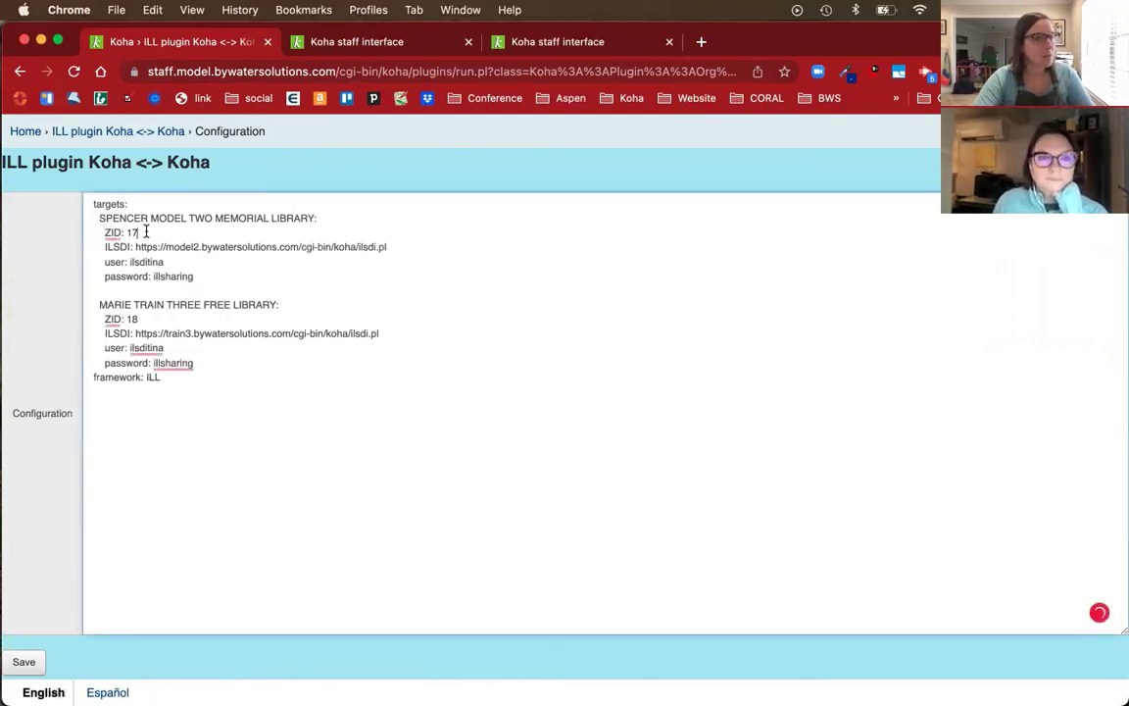
drag(142, 232, 101, 231)
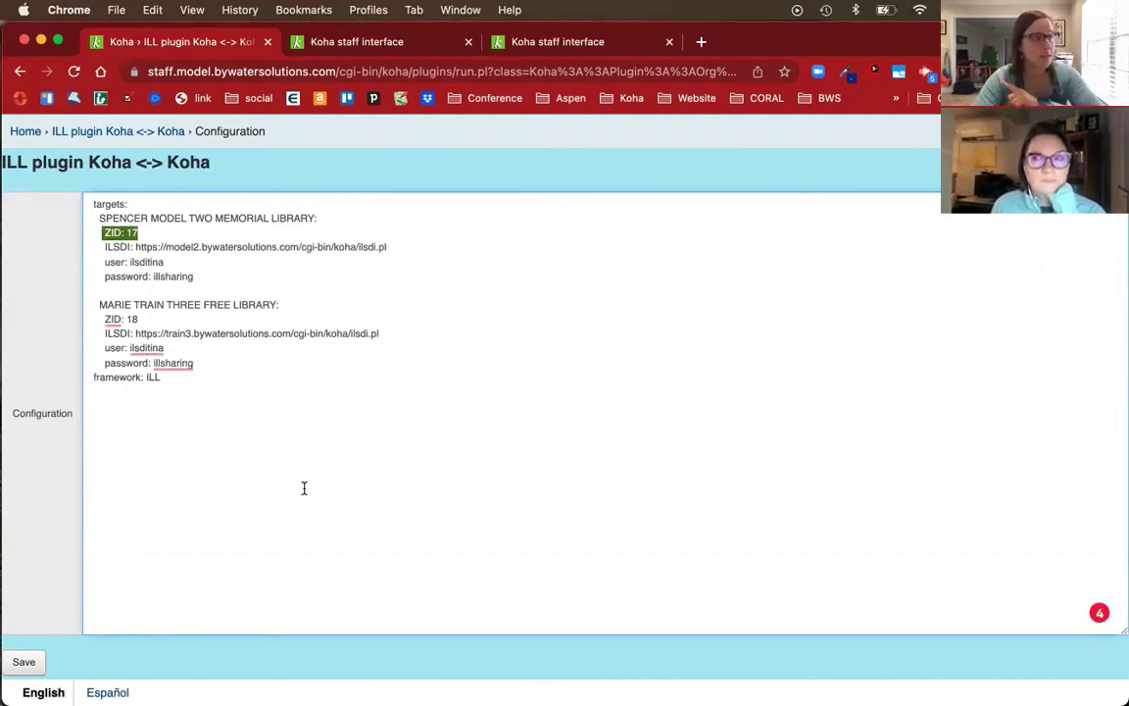
click(307, 251)
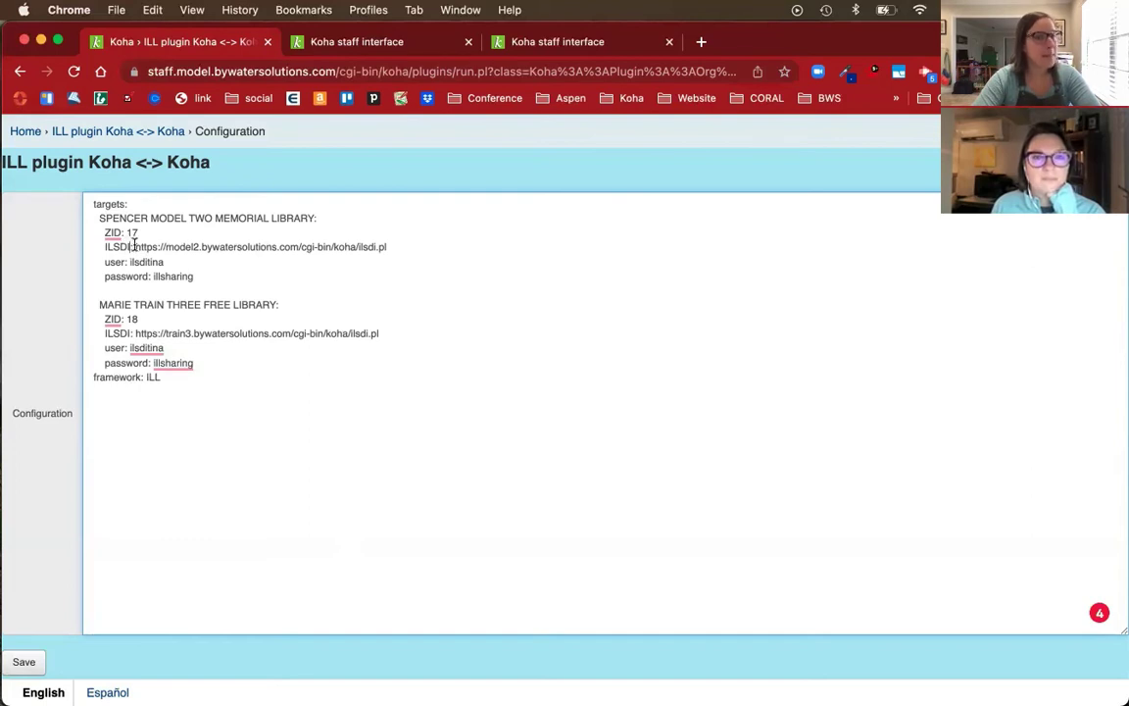
- Highlight the SPENCER MODEL TWO MEMORIAL LIBRARY target's ILSDI address, its cgi-bin/koha/ilsdi.pl path, and its user and password lines
drag(134, 247, 401, 254)
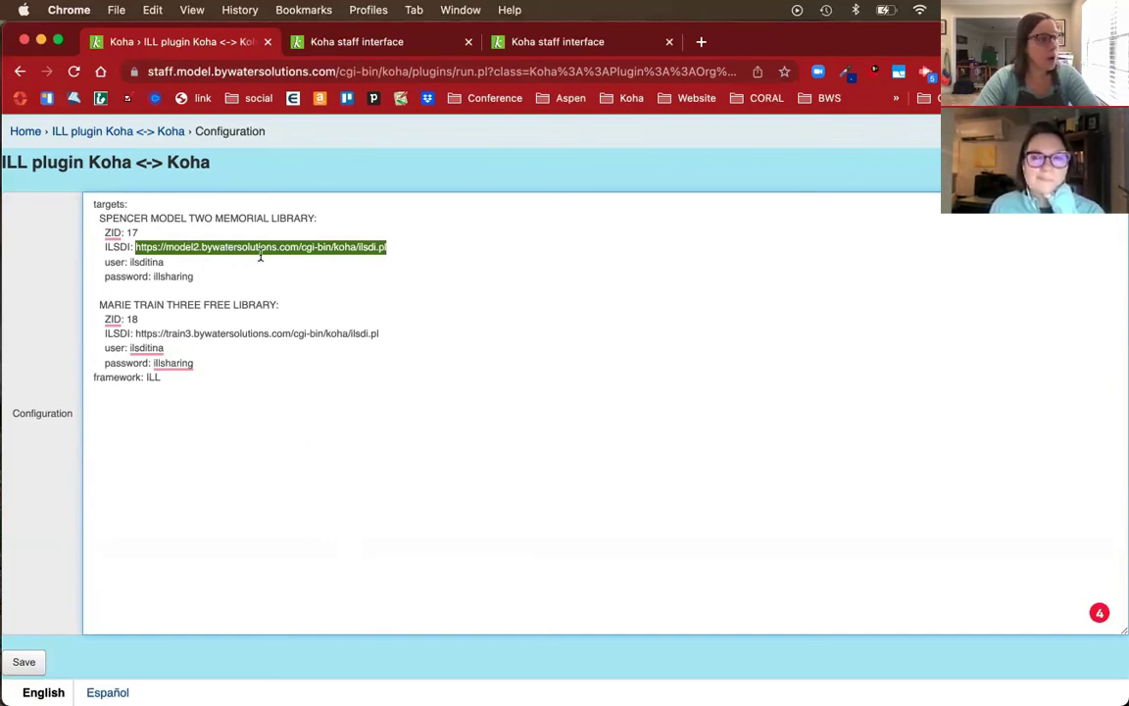
click(416, 254)
drag(395, 249, 301, 247)
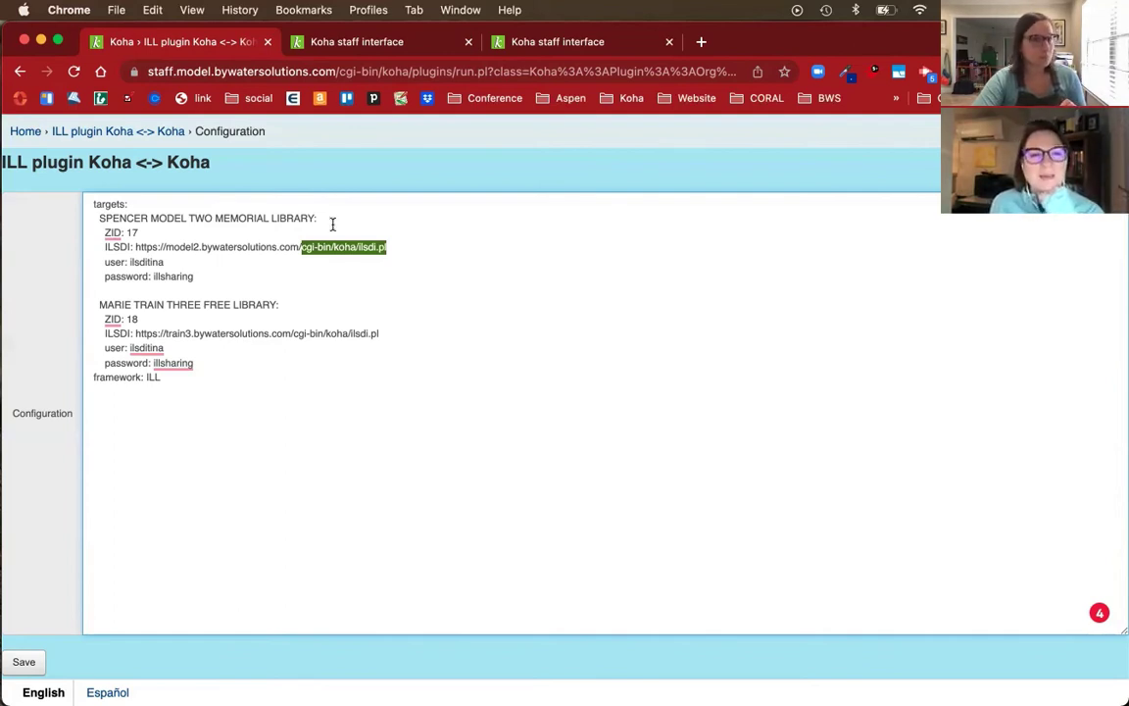
drag(105, 265, 203, 273)
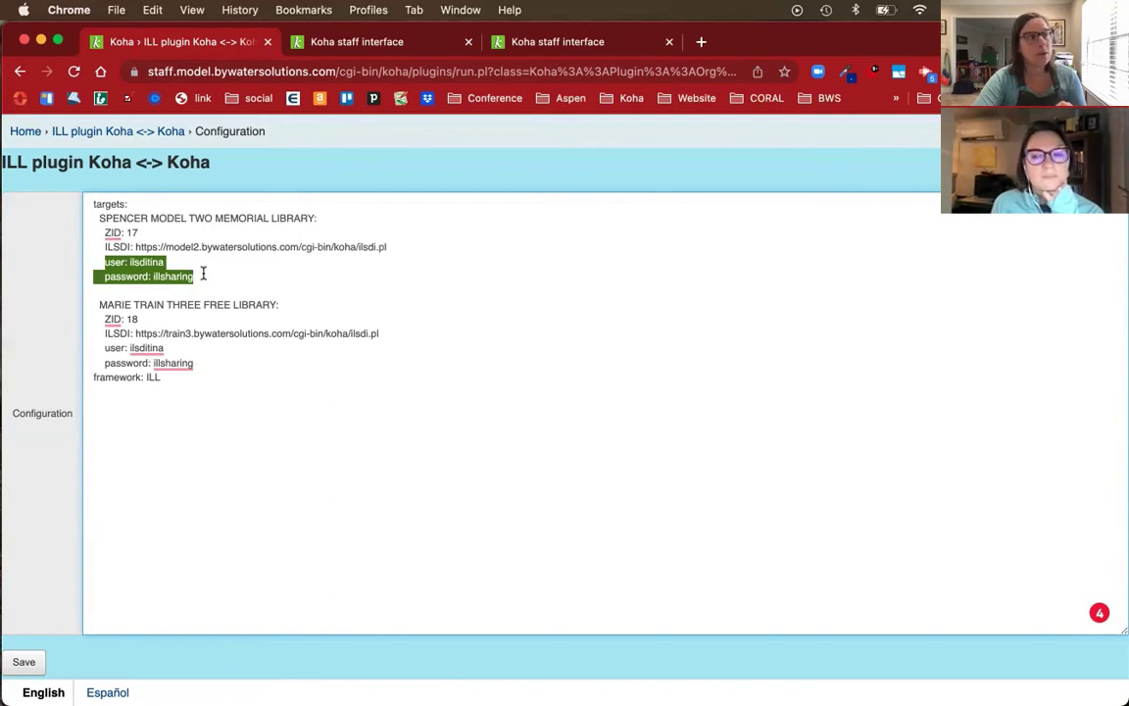
click(145, 256)
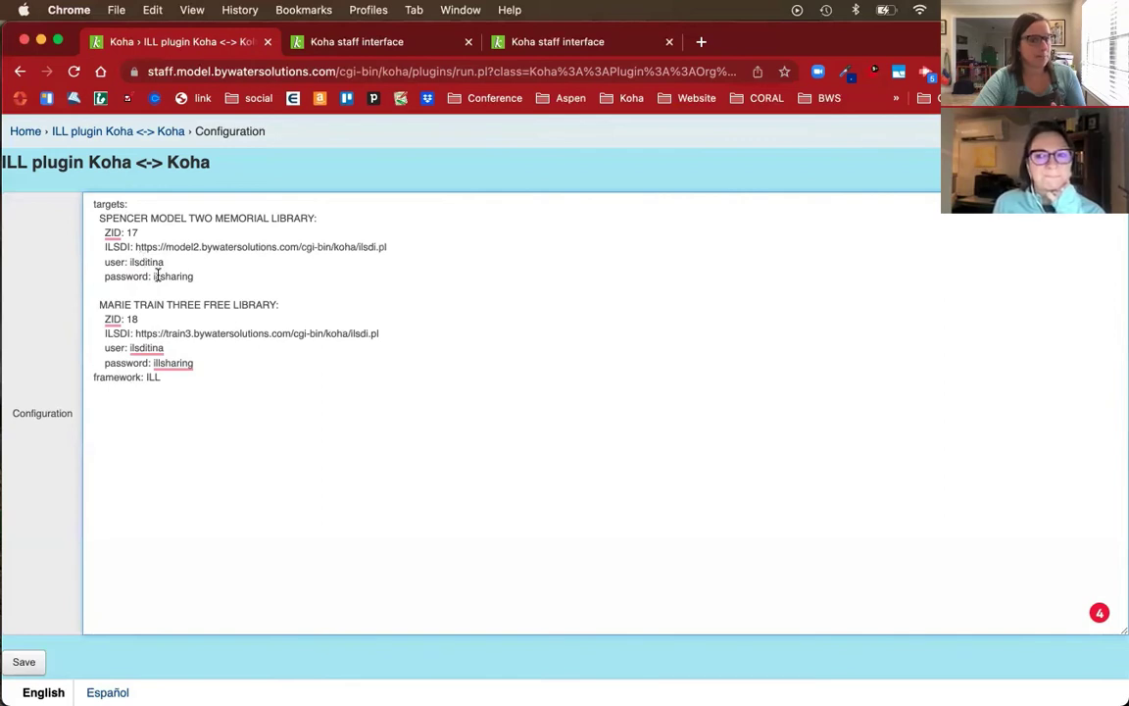
- Examine the MARIE TRAIN THREE FREE LIBRARY target's entry and compare its layout with the first target
scroll(142, 266, down, 1)
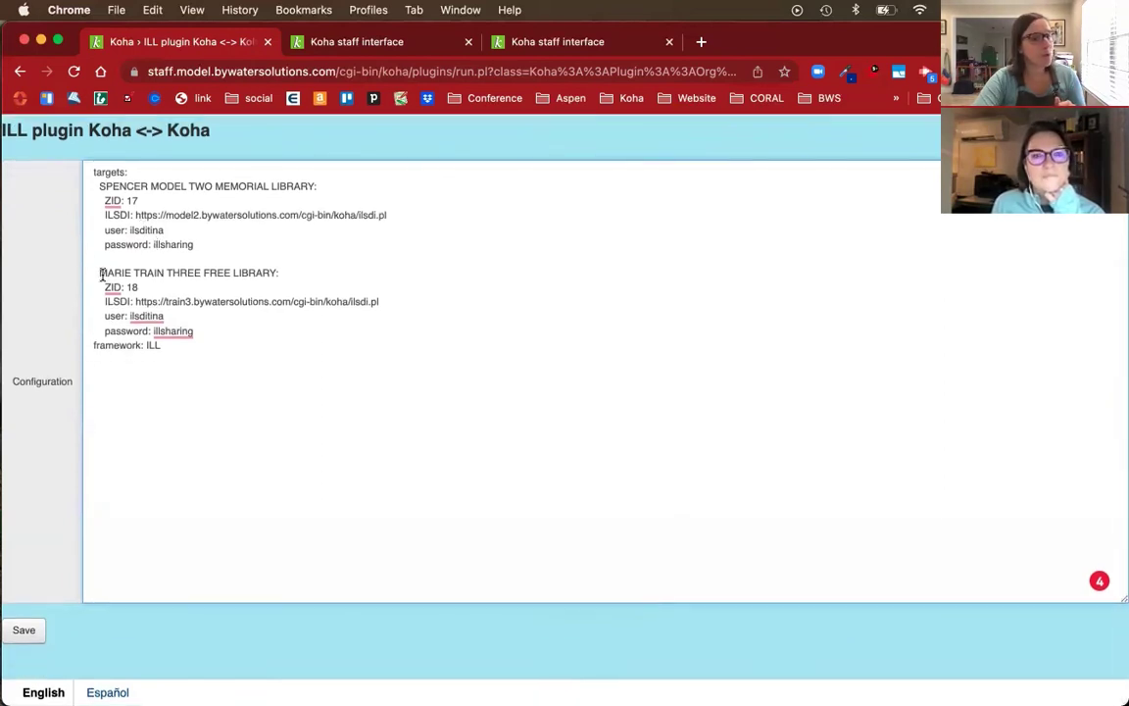
right_click(101, 274)
key(Escape)
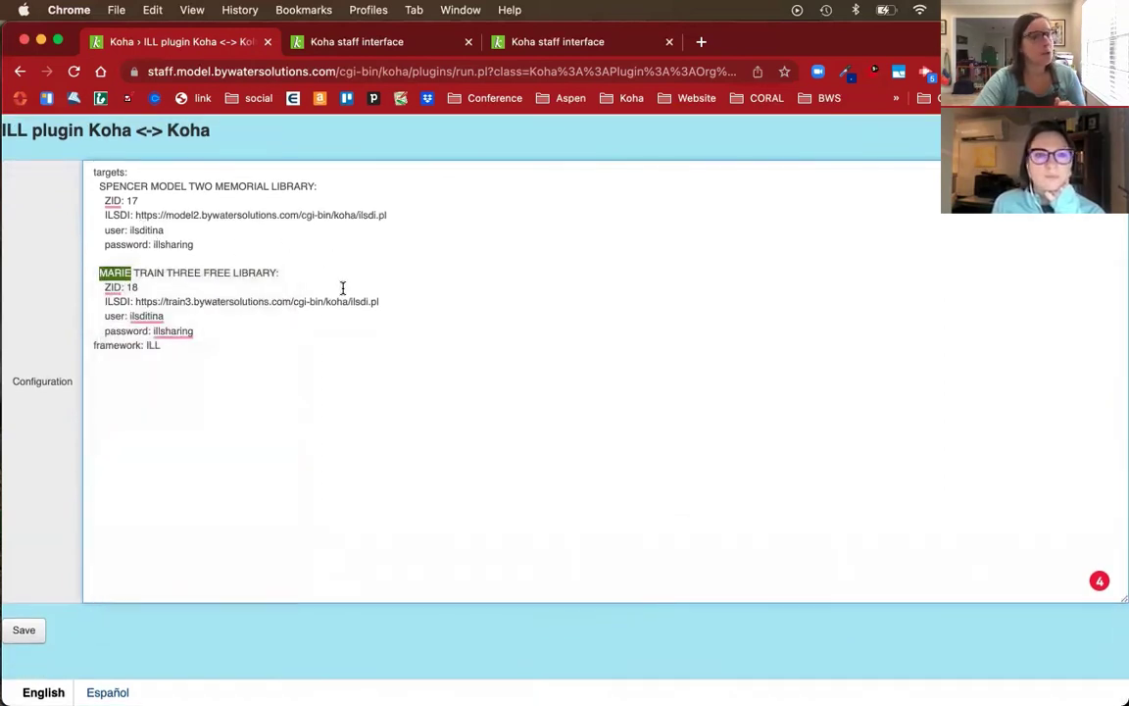
click(151, 255)
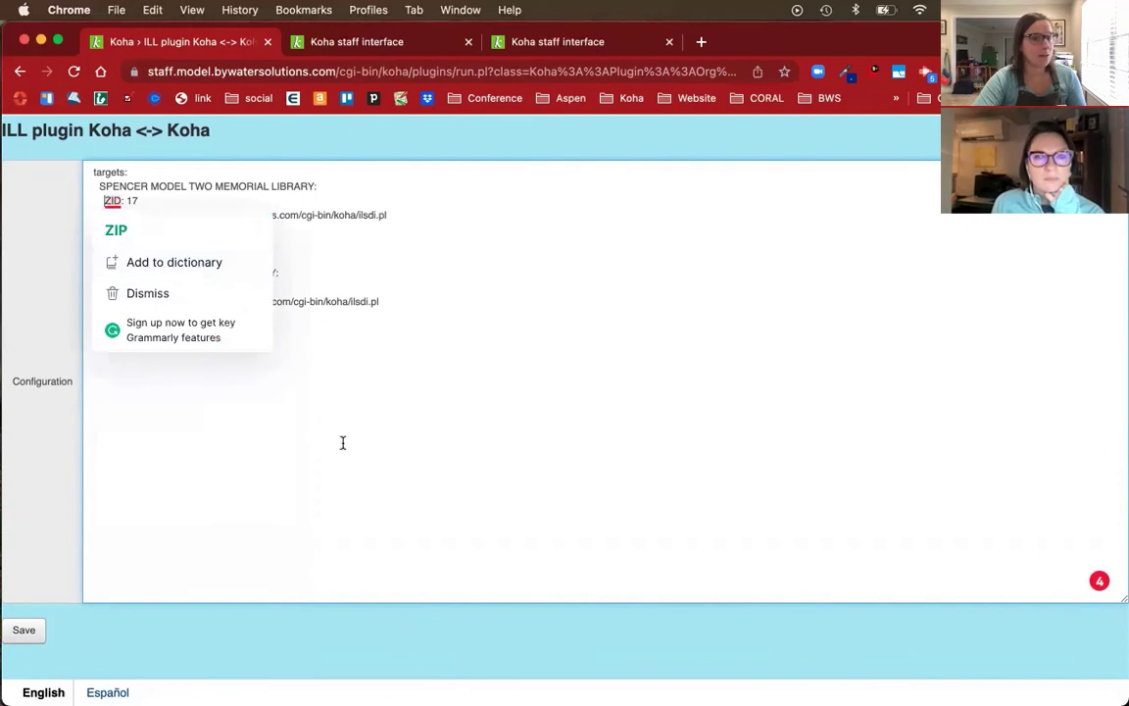
click(235, 344)
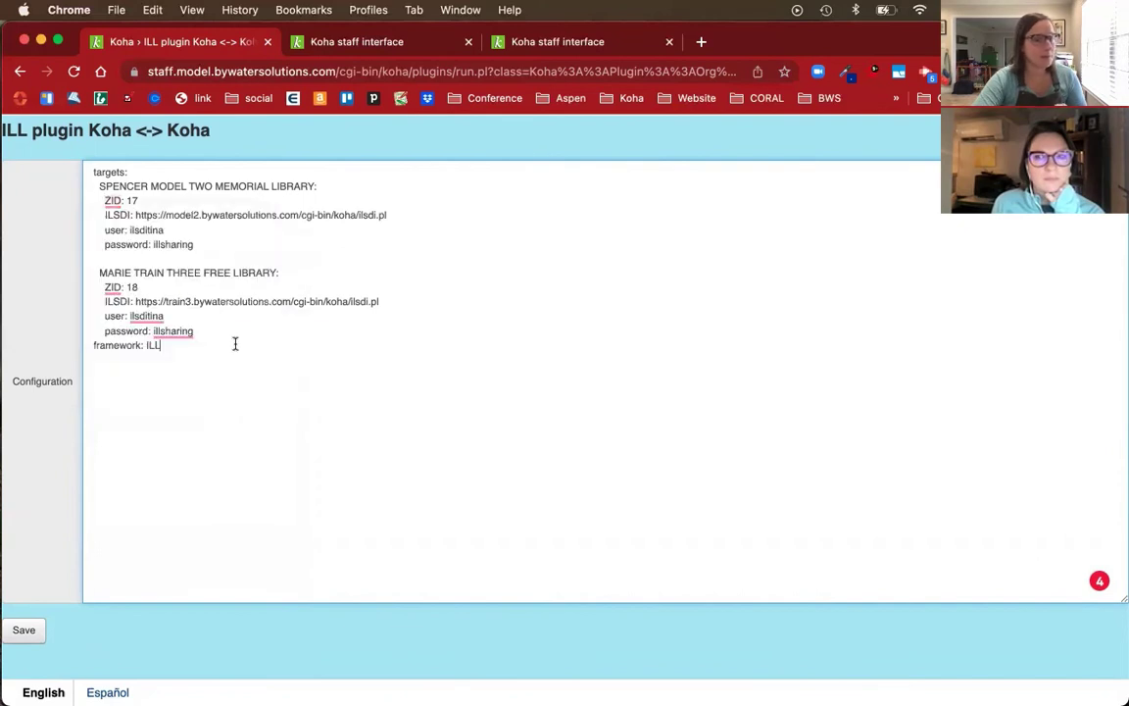
click(99, 187)
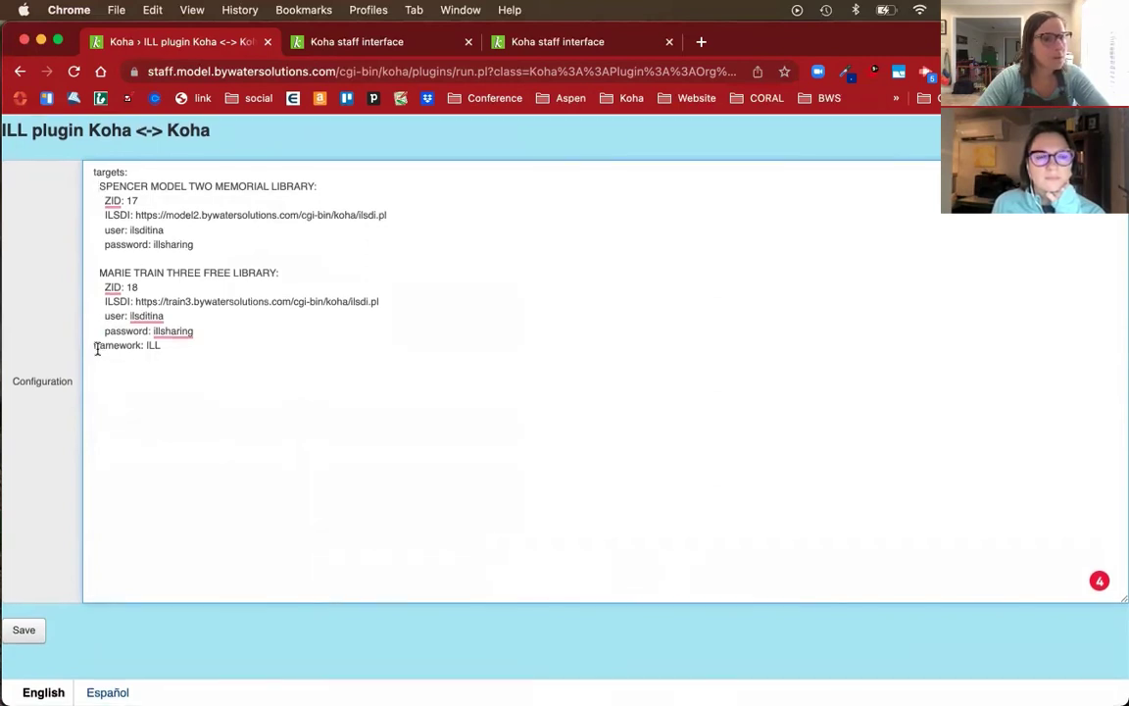
- Highlight the closing framework: ILL line and save the plugin configuration
drag(92, 346, 164, 345)
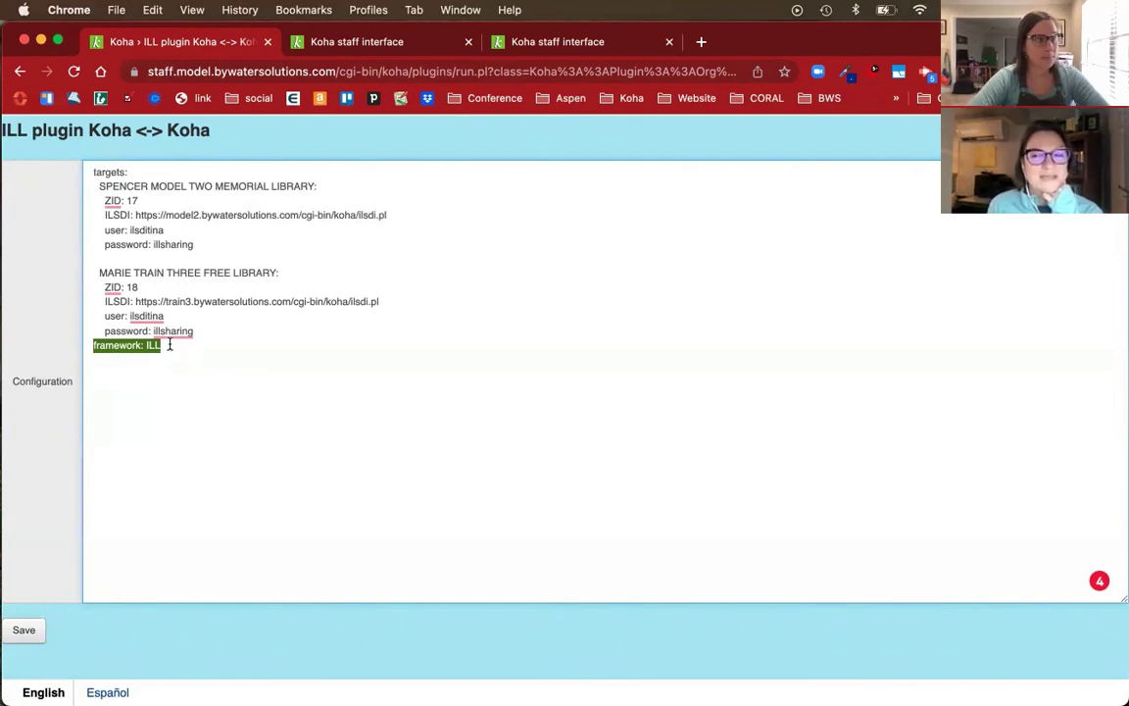
click(25, 633)
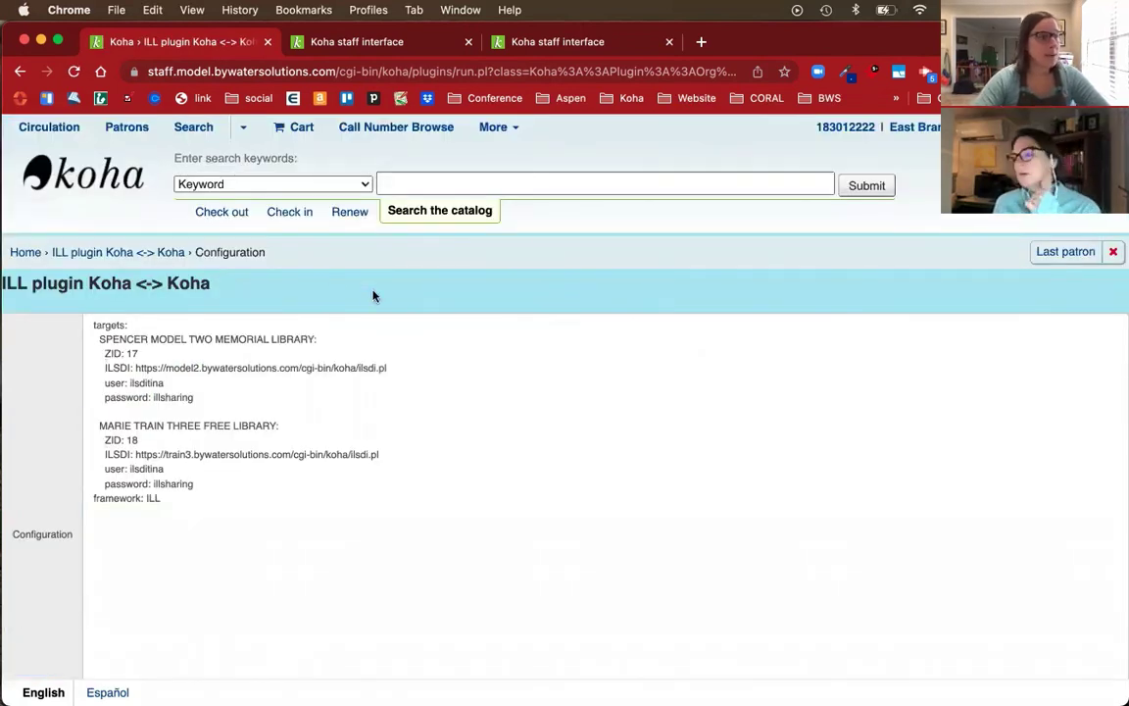
- Return to the staff interface home page and open the ILL requests module
click(124, 172)
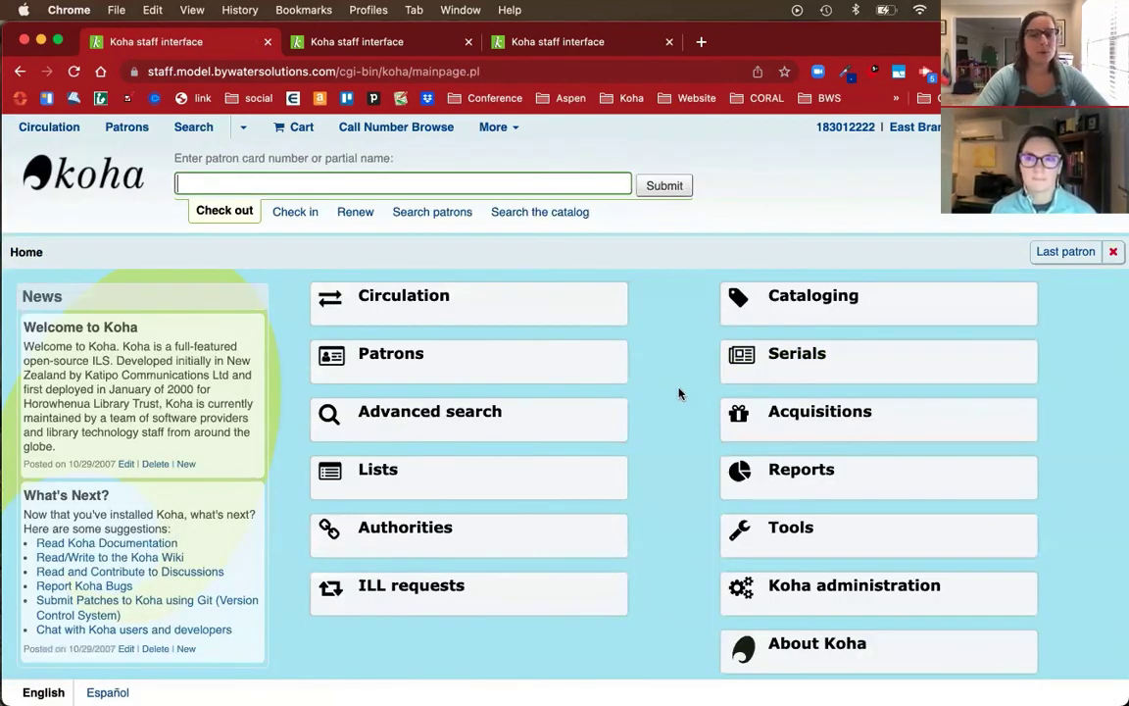
scroll(692, 562, down, 2)
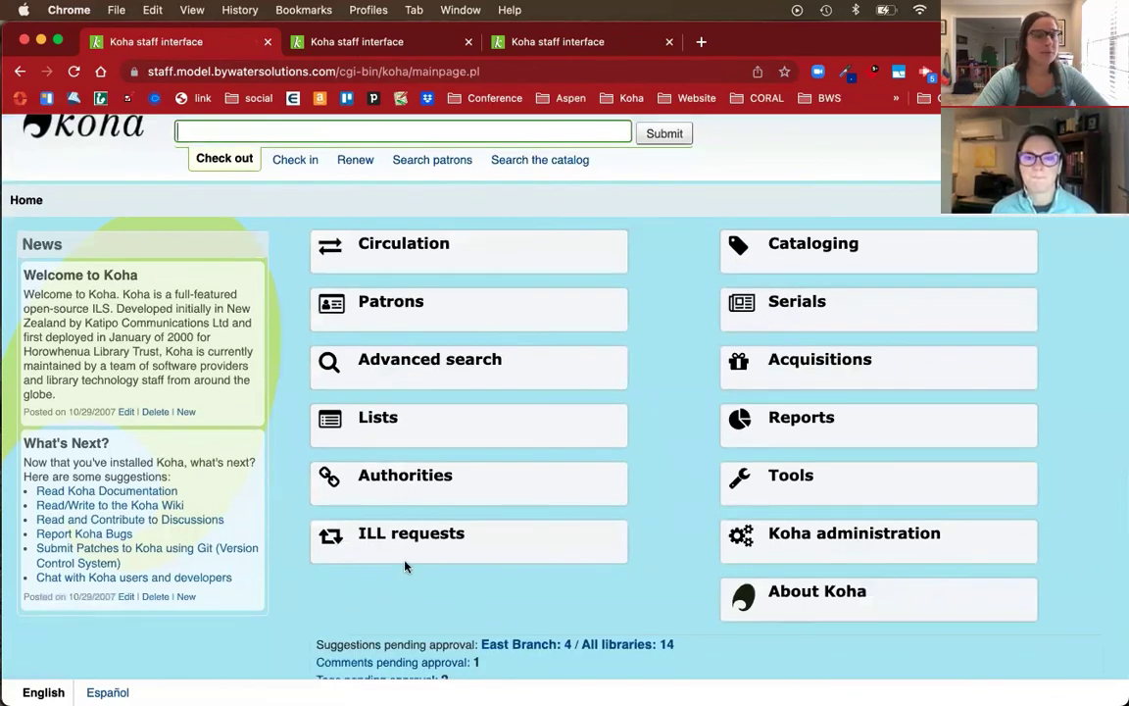
click(461, 544)
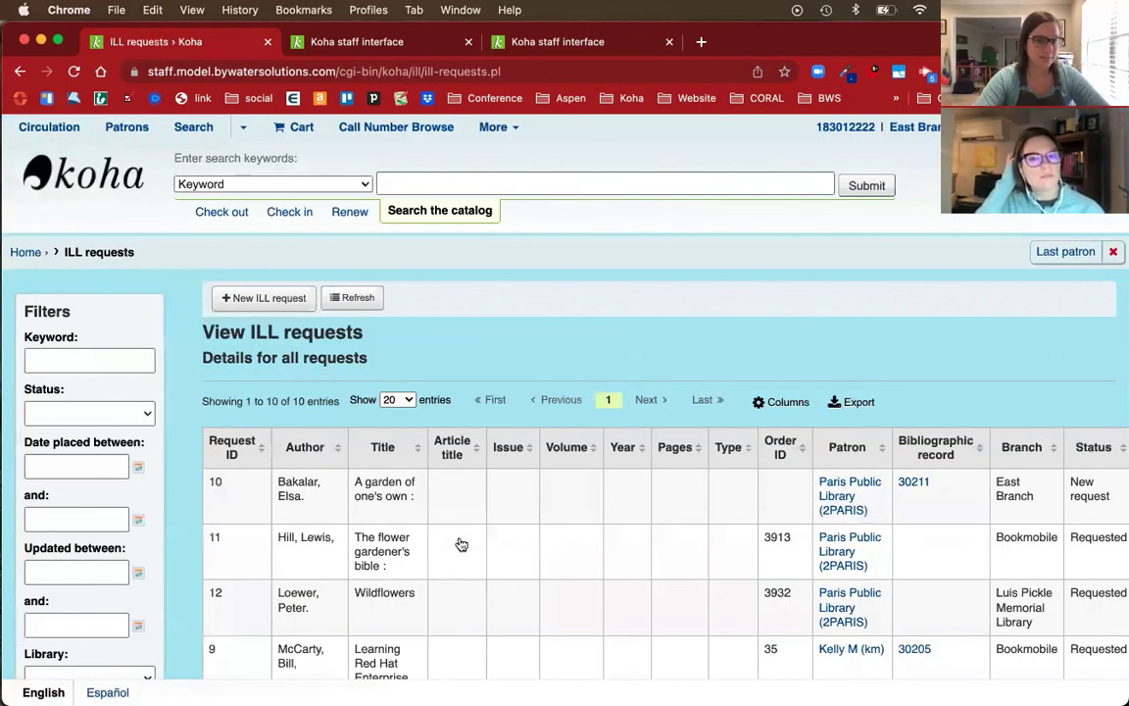